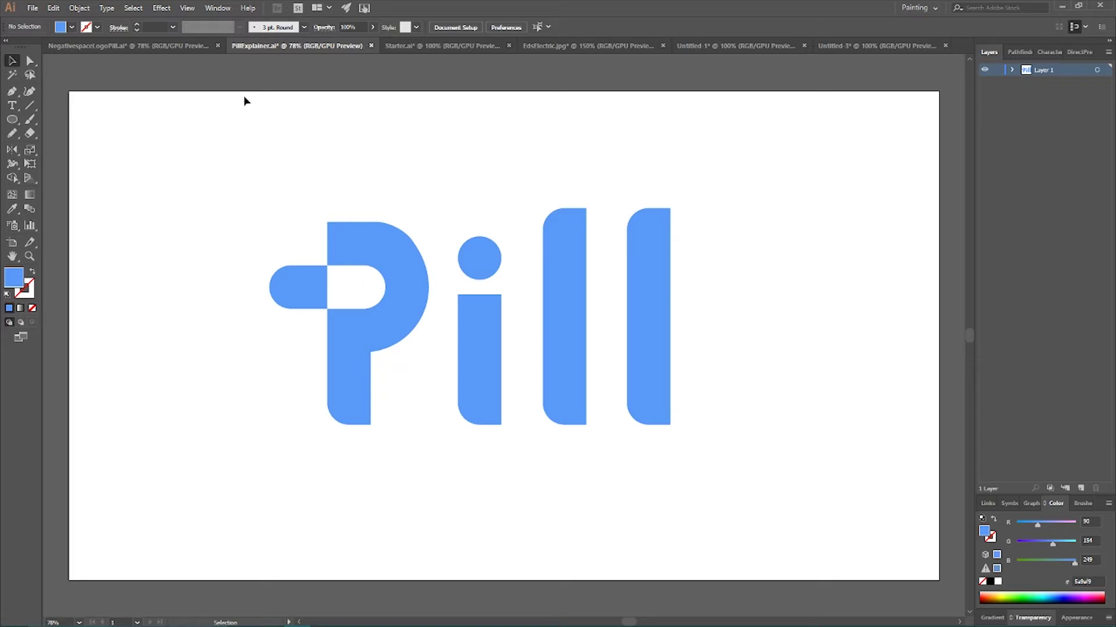
Step: Copy the U's right bar beside the letter in the Starter document, delete the copy and return to the Pill logo variants
click(402, 47)
click(179, 191)
drag(179, 191, 242, 190)
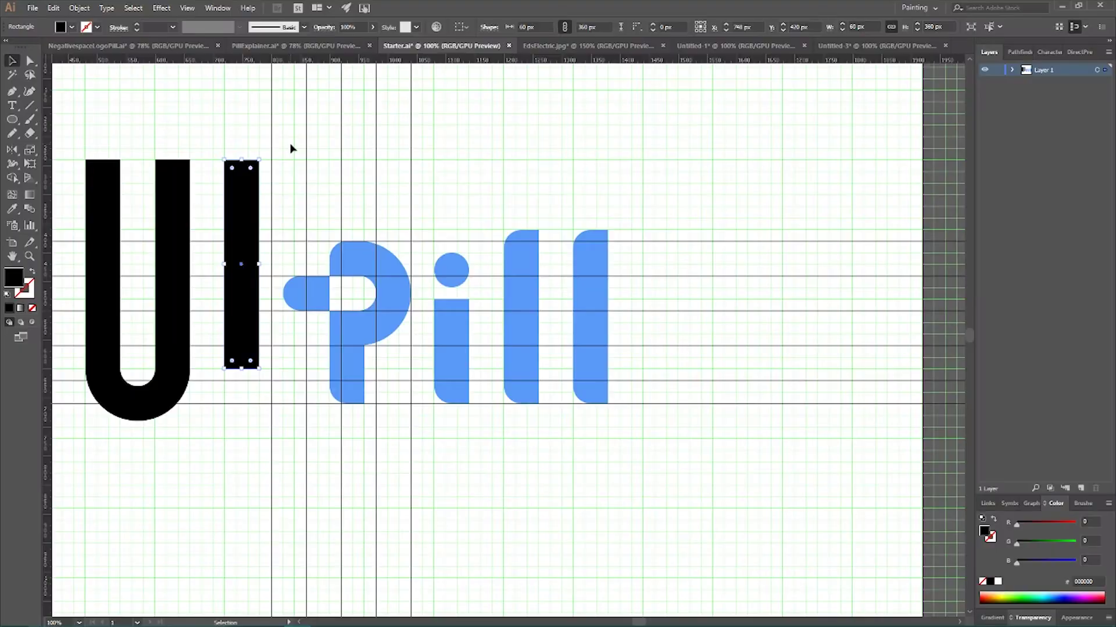
key(Delete)
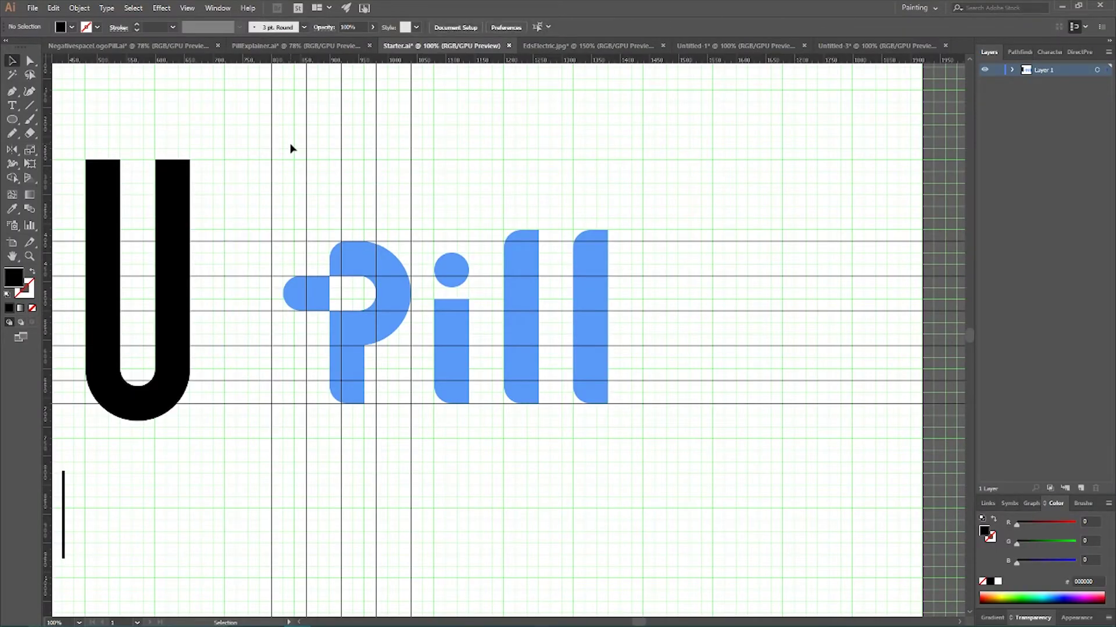
click(112, 47)
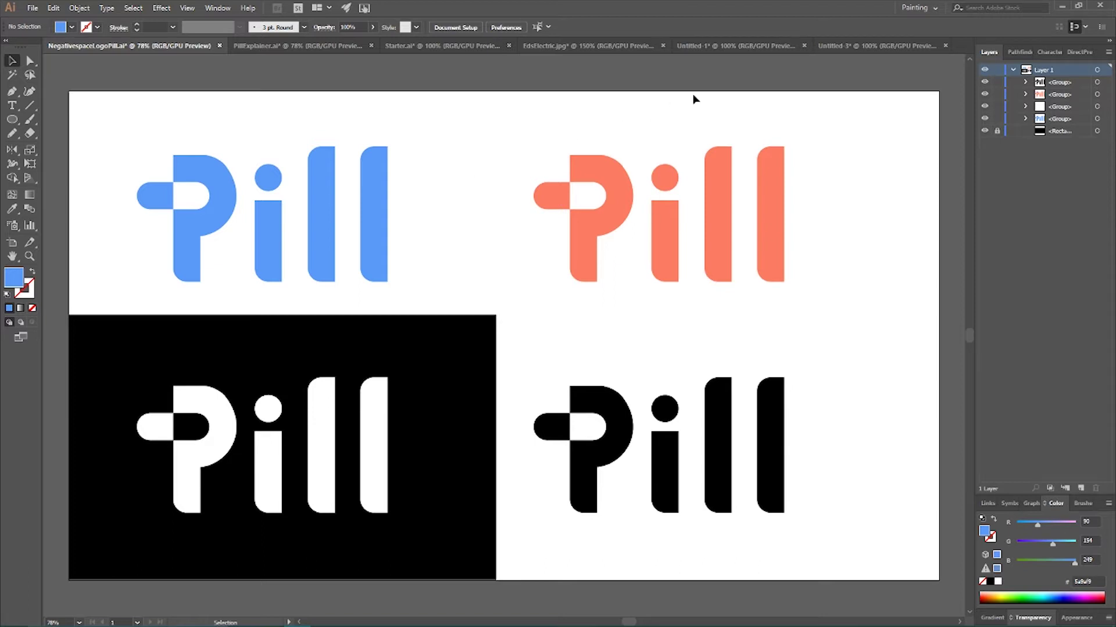
Step: In the EdsElectric document, draw two horizontal Pencil lines closing the gap above and below the E between the plug halves
click(564, 44)
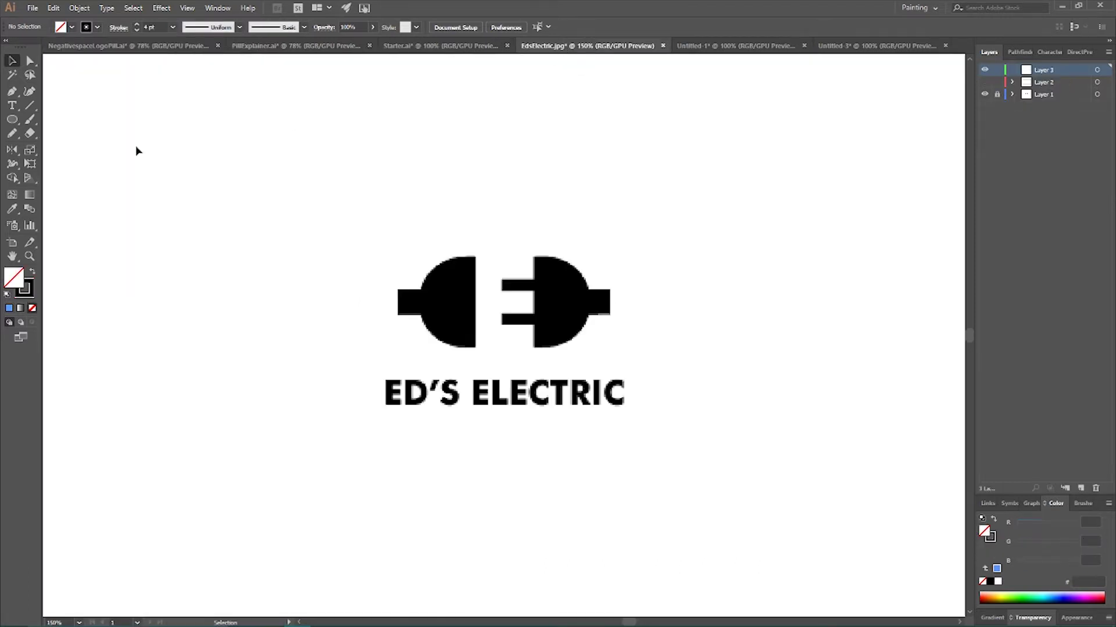
click(12, 134)
click(12, 135)
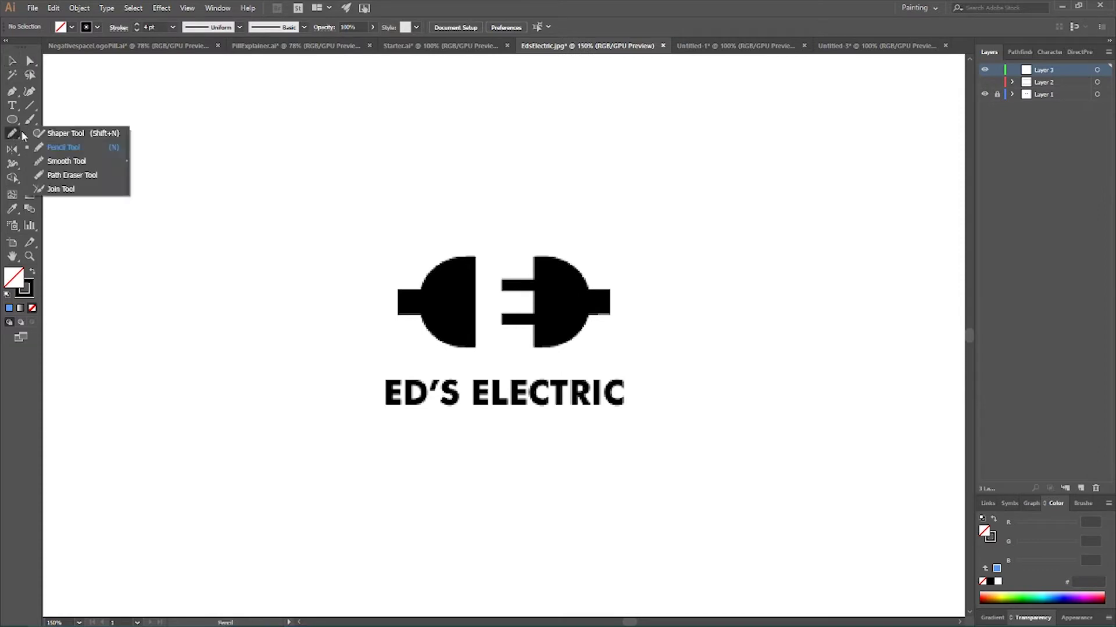
click(50, 148)
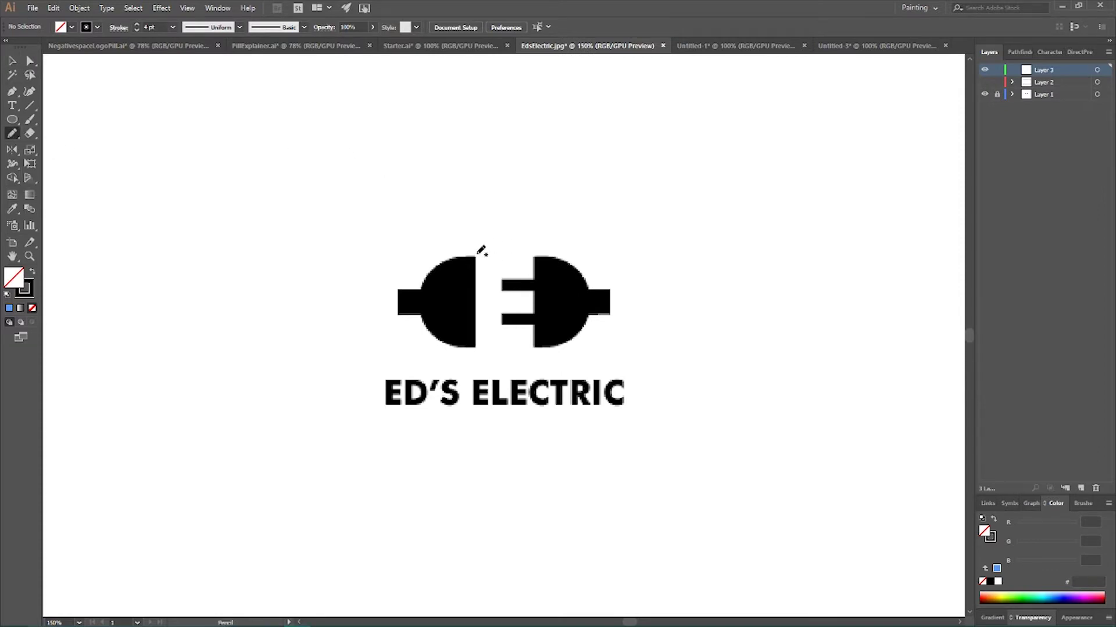
drag(467, 254, 558, 253)
drag(475, 346, 547, 349)
Step: Delete the two Pencil lines around the E and switch to the Pill logo variants document
click(11, 60)
drag(349, 191, 629, 393)
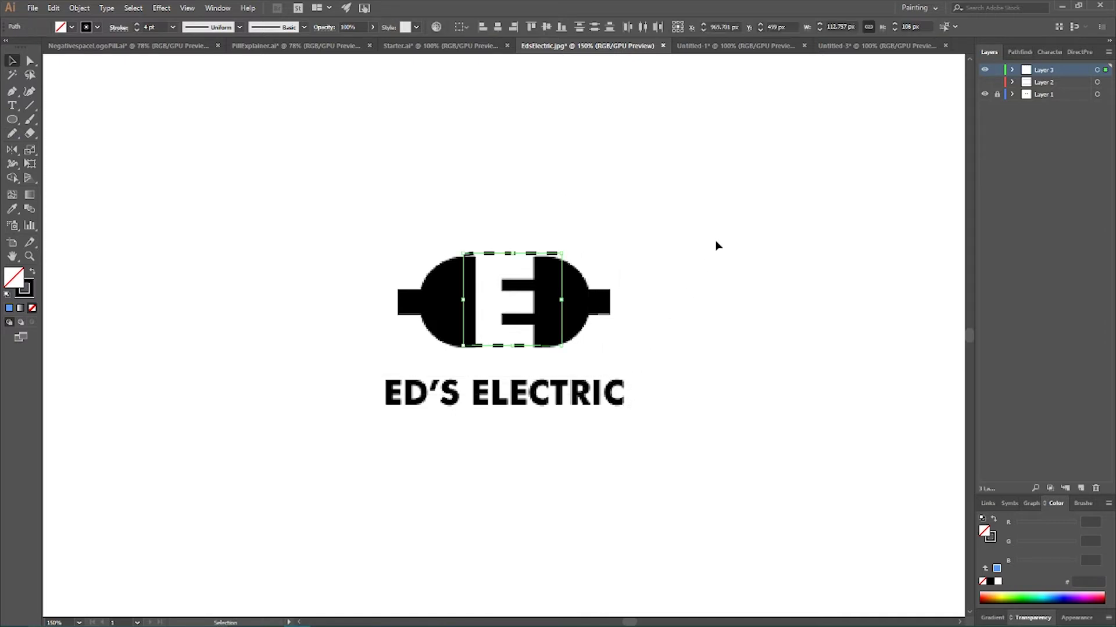
key(Delete)
click(91, 47)
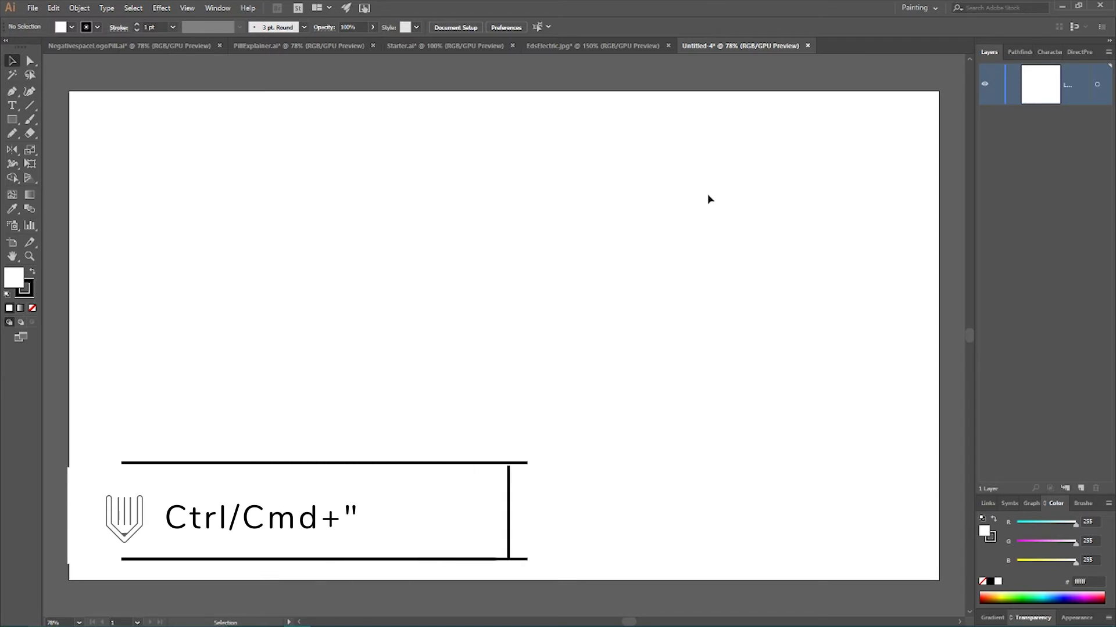
Step: Show the grid on the blank artboard and turn on Snap to Grid
key(a)
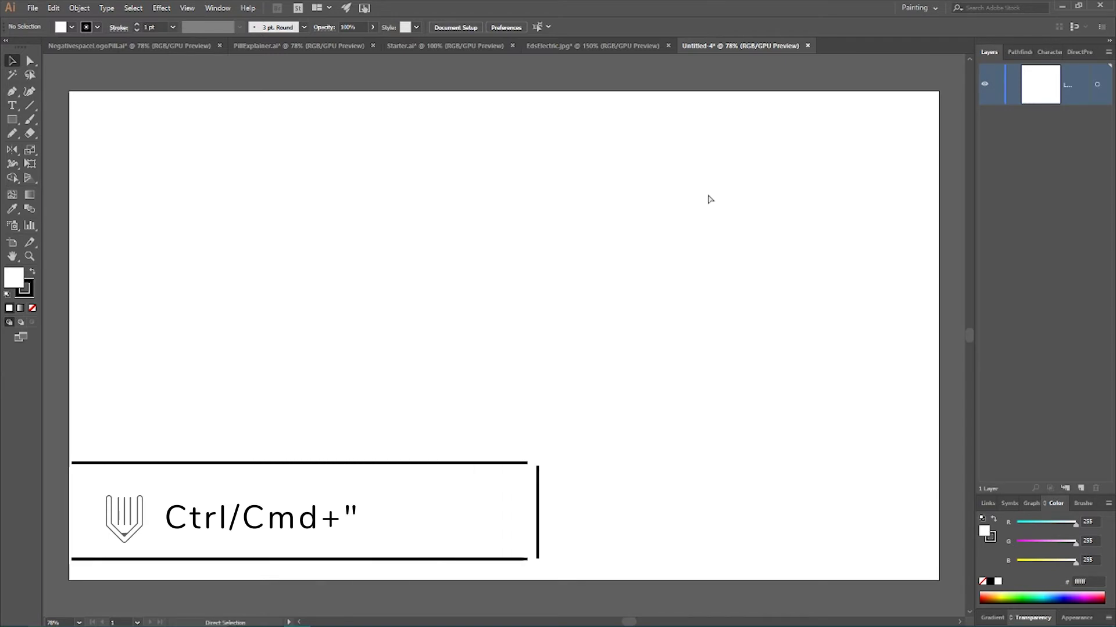
key(ctrl+apostrophe)
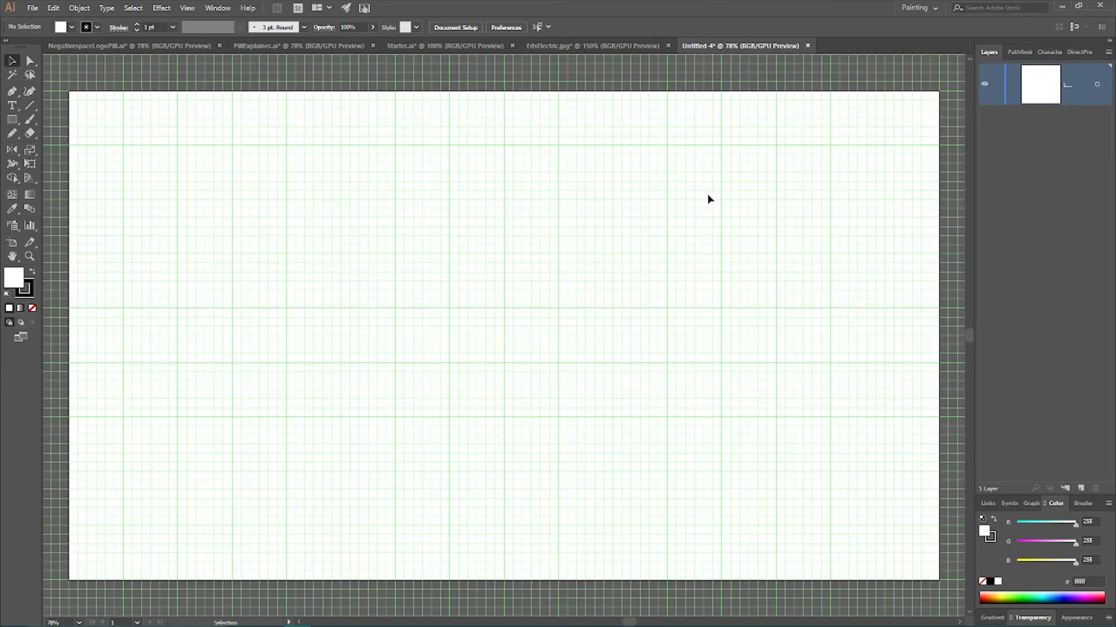
key(ctrl+shift+apostrophe)
click(187, 8)
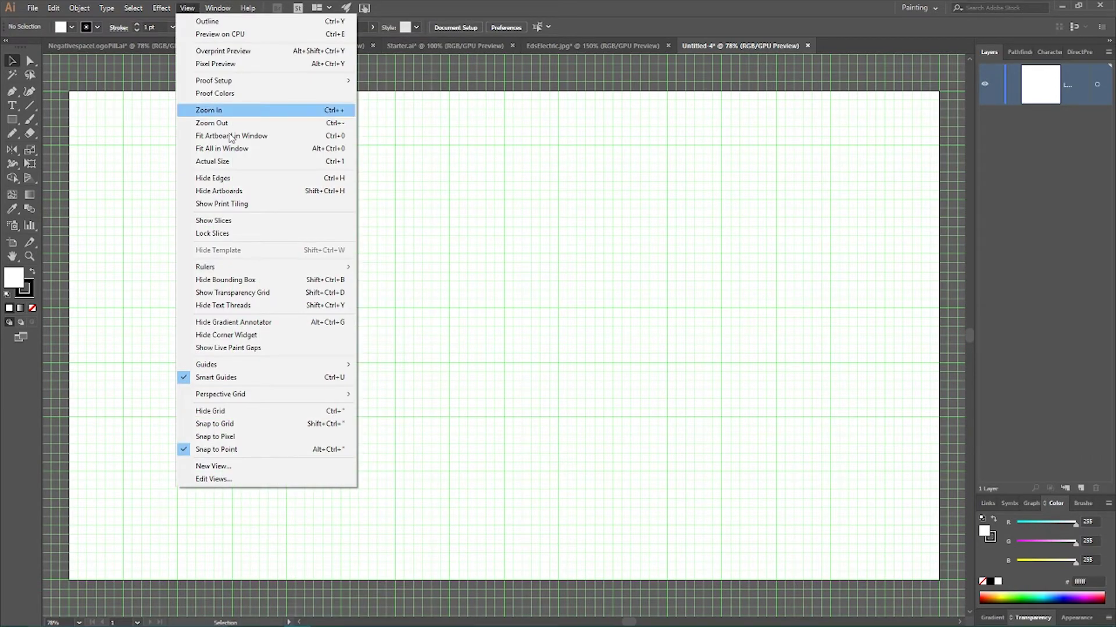
click(230, 426)
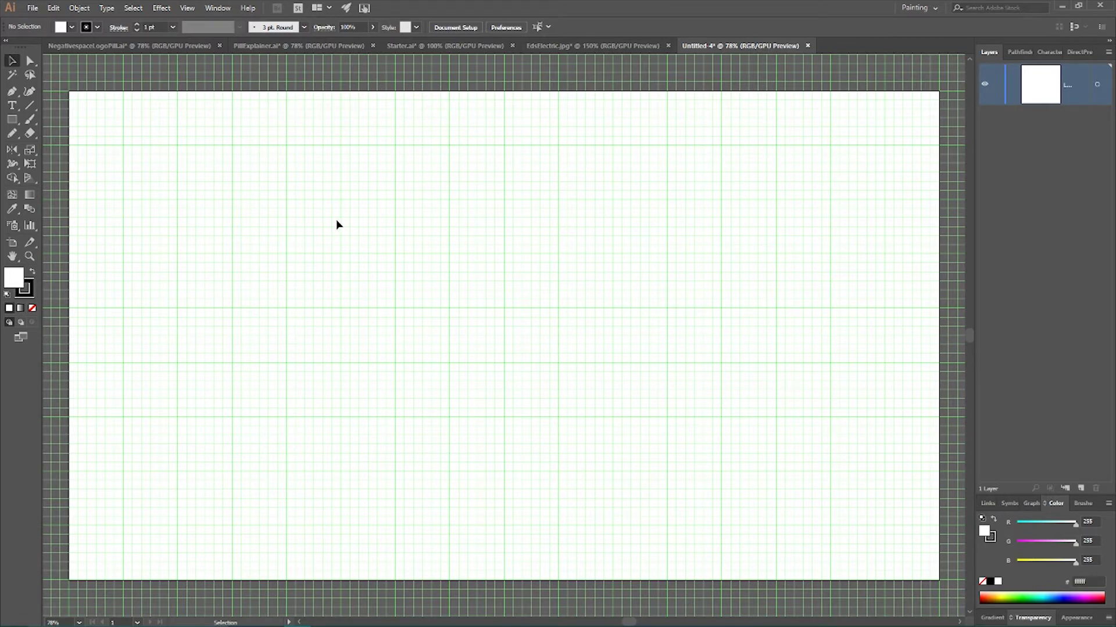
Step: Configure the grid preferences with a gridline every 120 px and 6 subdivisions
click(80, 8)
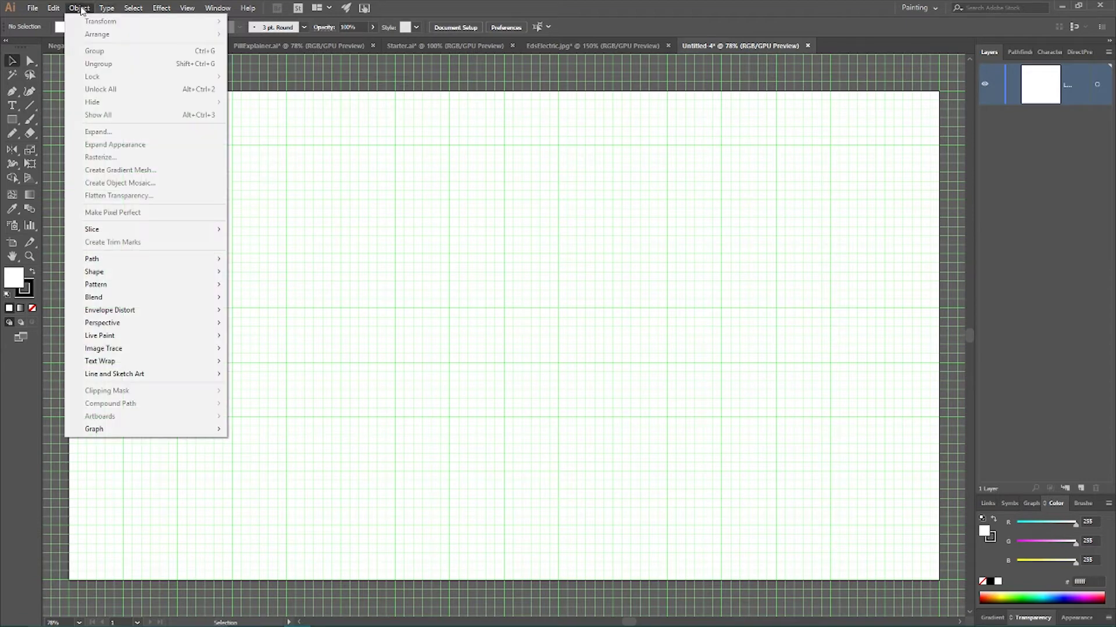
mouse_move(52, 8)
mouse_move(109, 379)
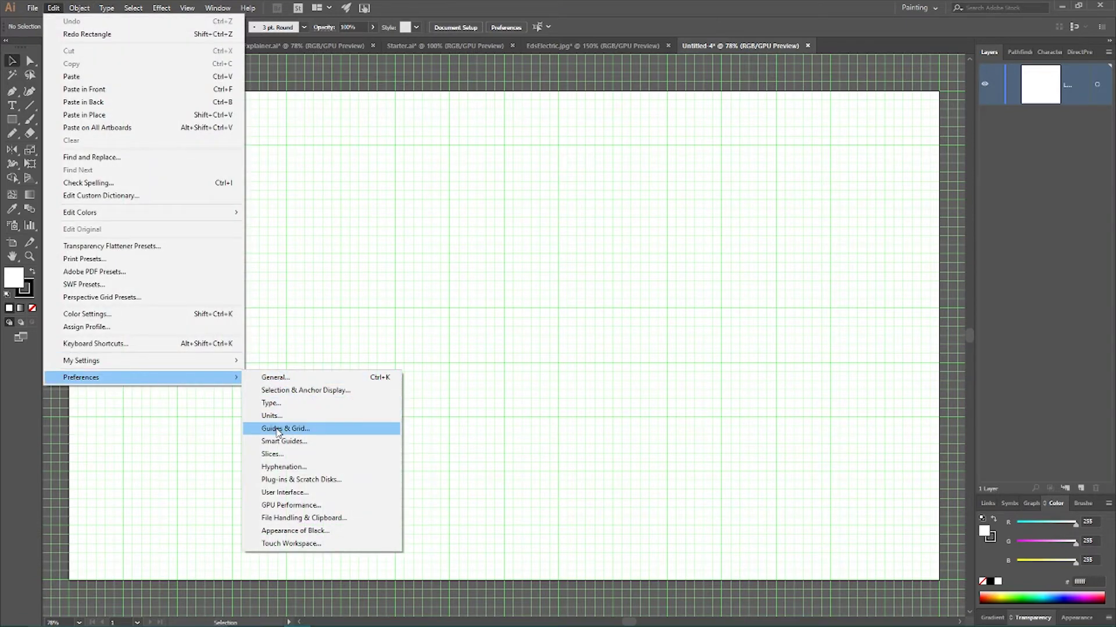
click(276, 430)
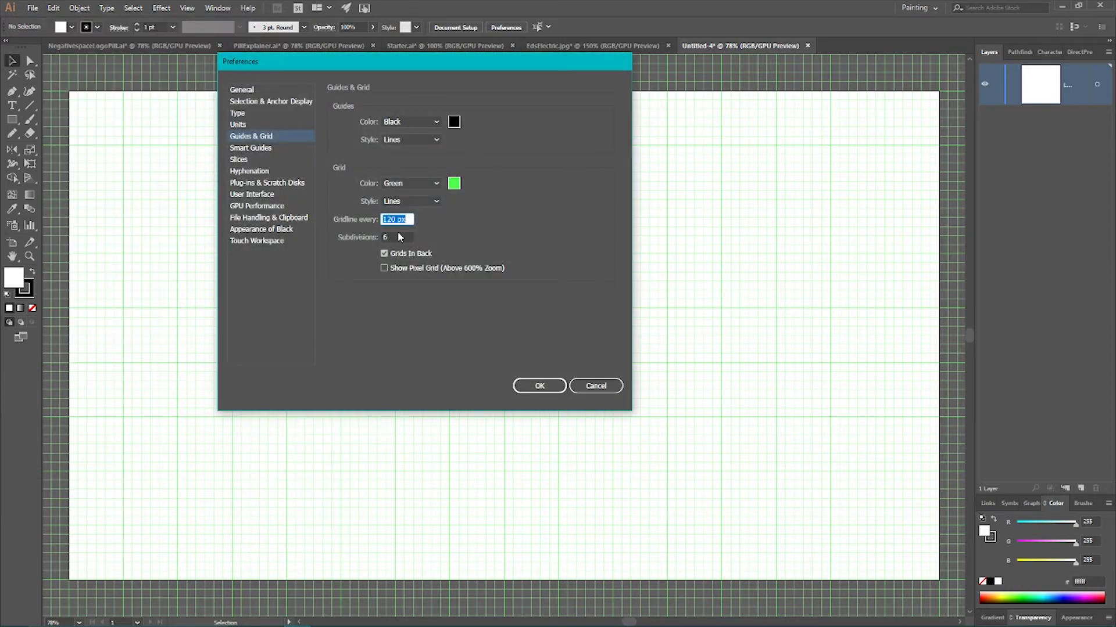
click(404, 220)
click(393, 240)
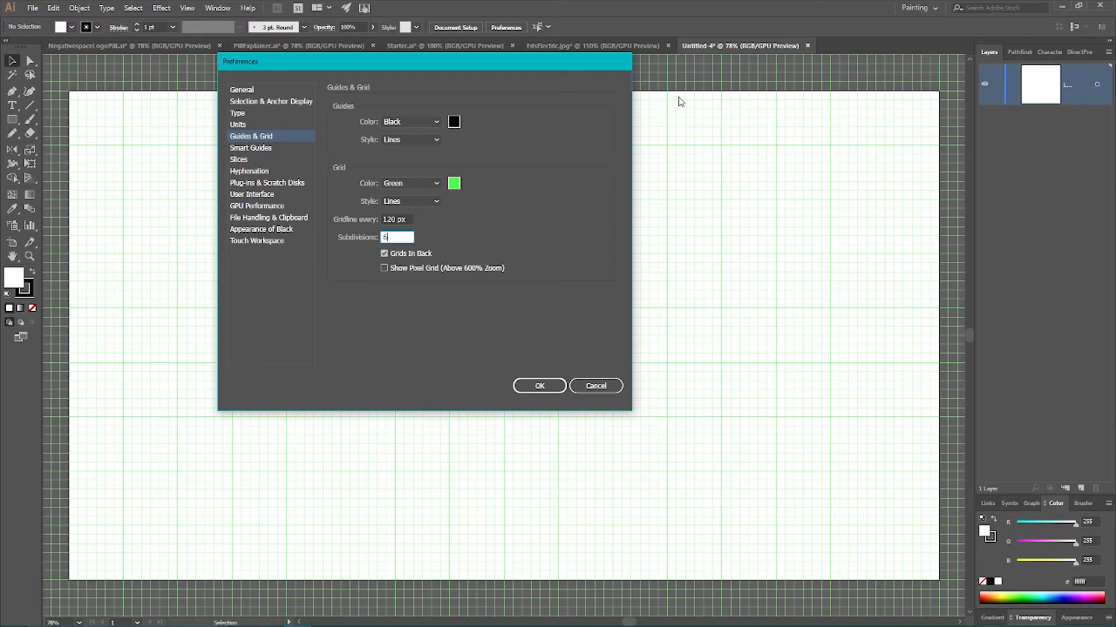
click(545, 386)
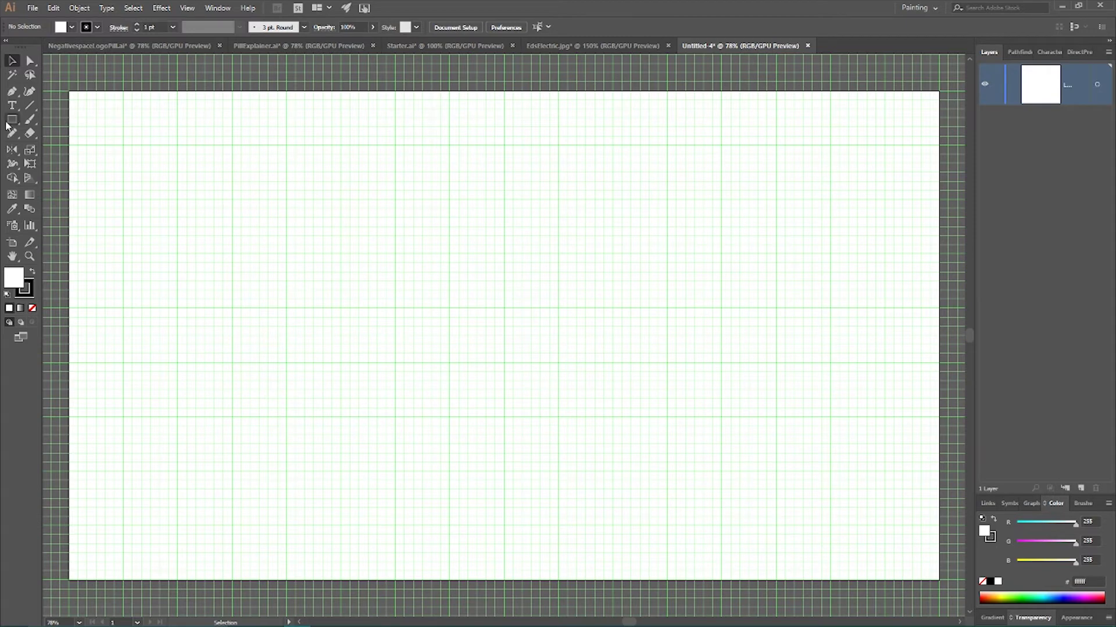
Step: Draw a vertical rectangle 60 px wide and 480 px tall on the gridlines in the artboard's upper left area
click(10, 121)
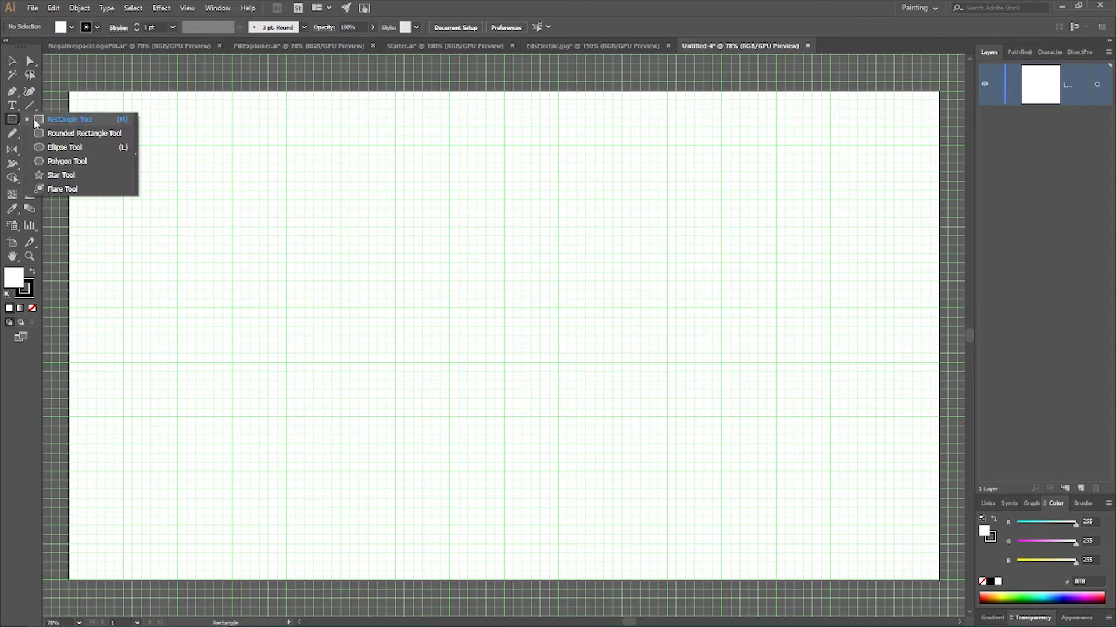
click(50, 119)
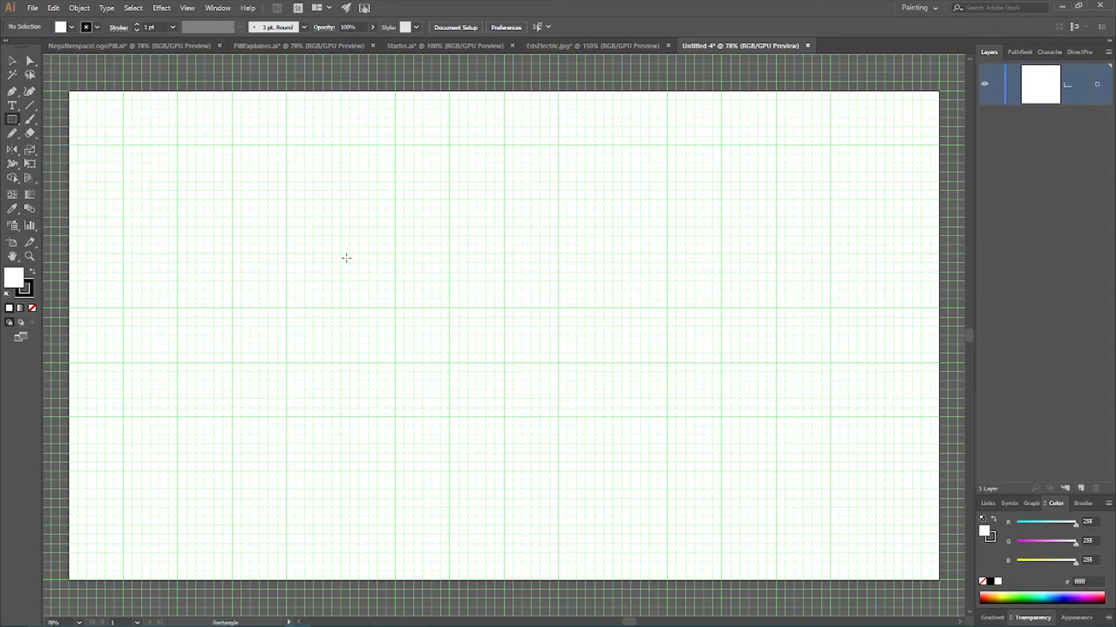
drag(340, 145, 368, 363)
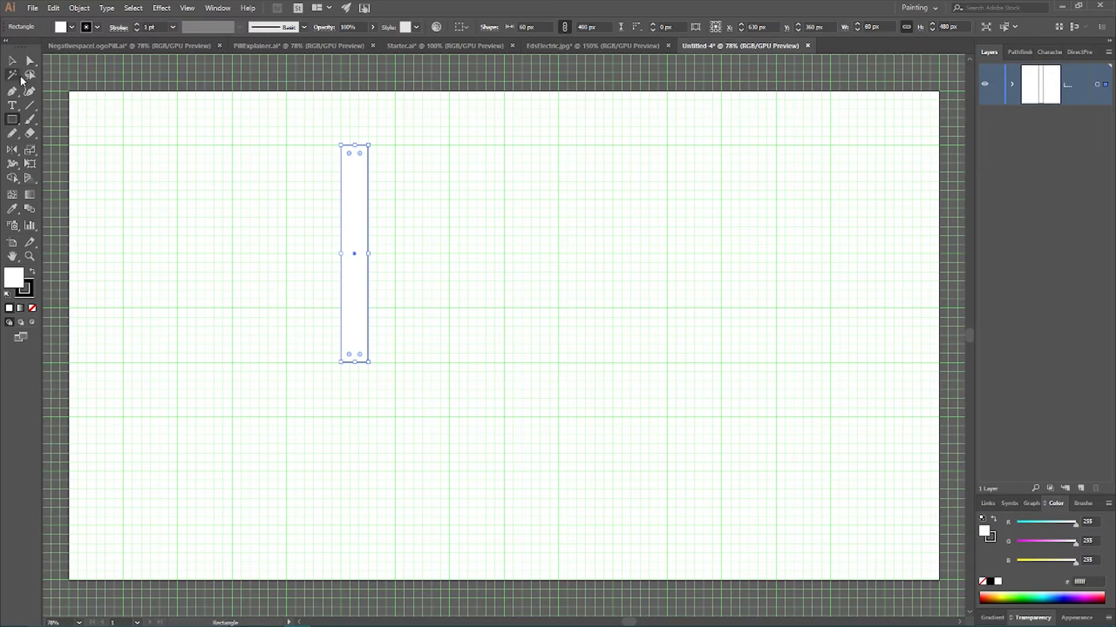
key(v)
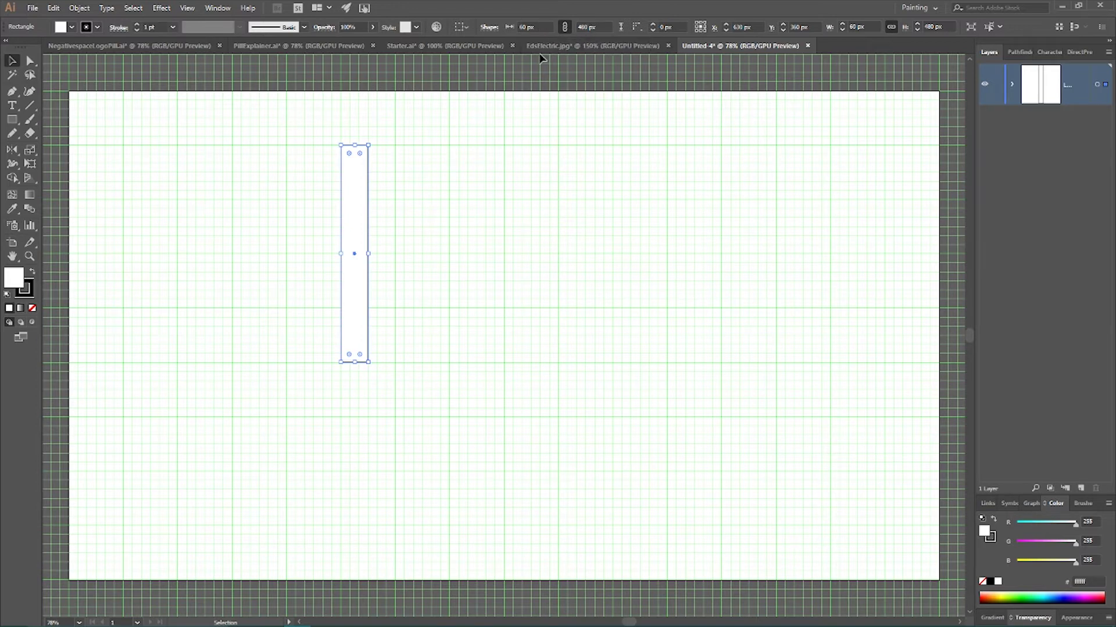
Step: Give the vertical rectangle a black fill with no stroke and deselect it
click(33, 273)
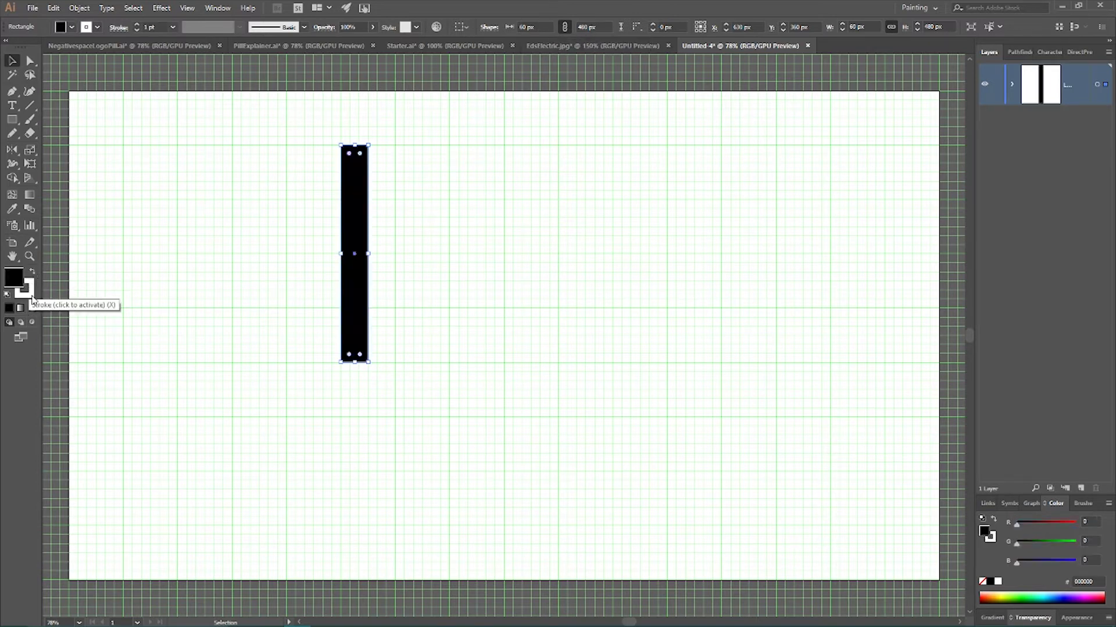
click(33, 308)
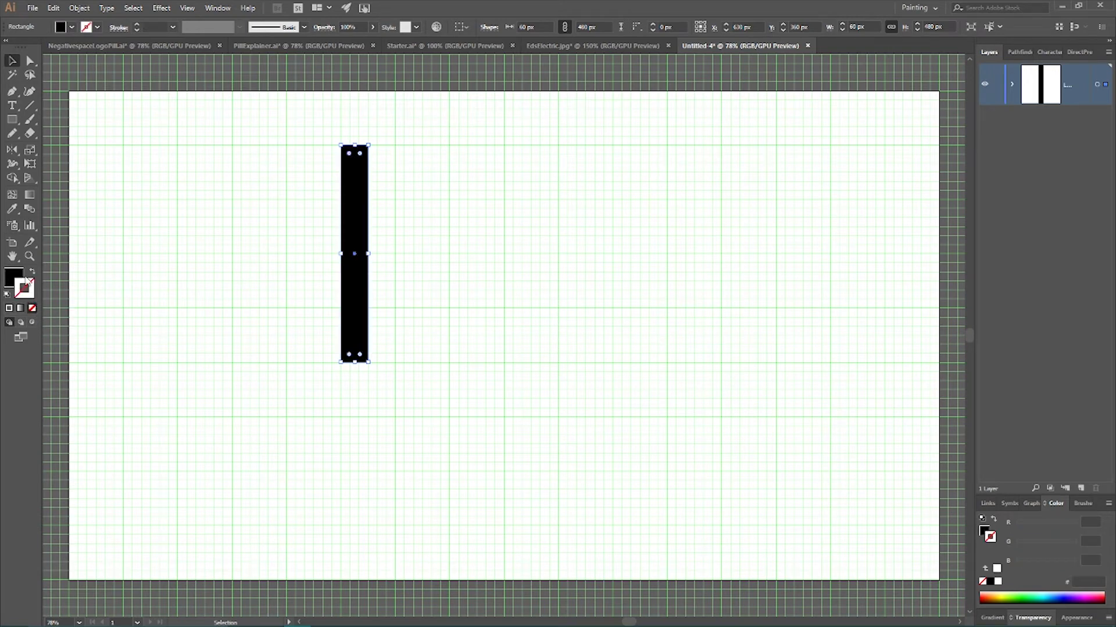
click(12, 276)
click(276, 177)
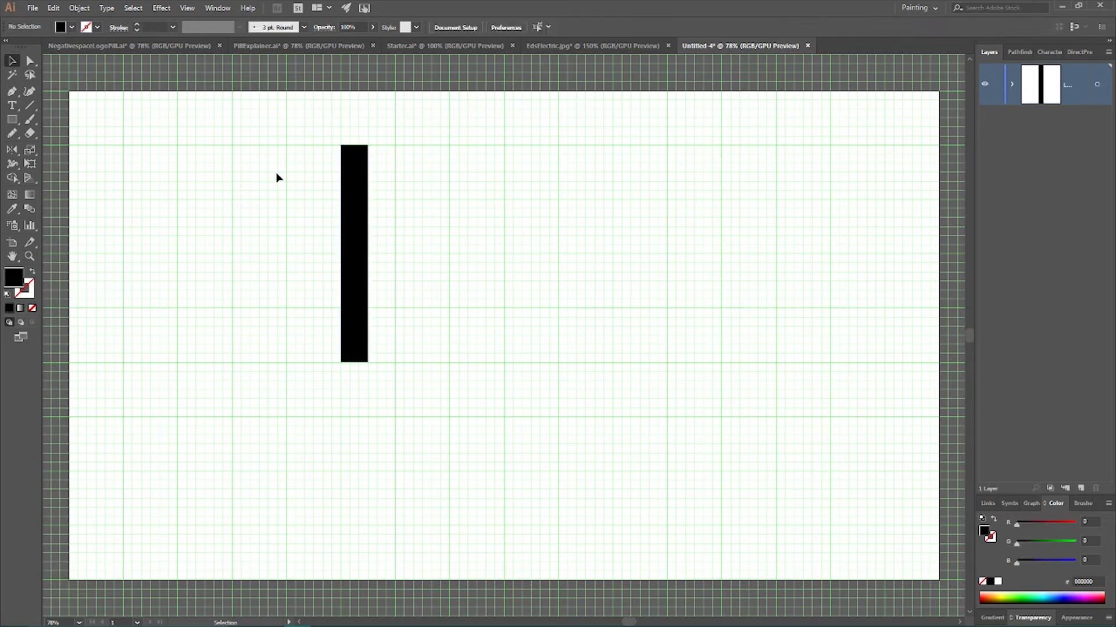
Step: Duplicate the black rectangle 120 px to its right at the same height with the Move command
click(358, 175)
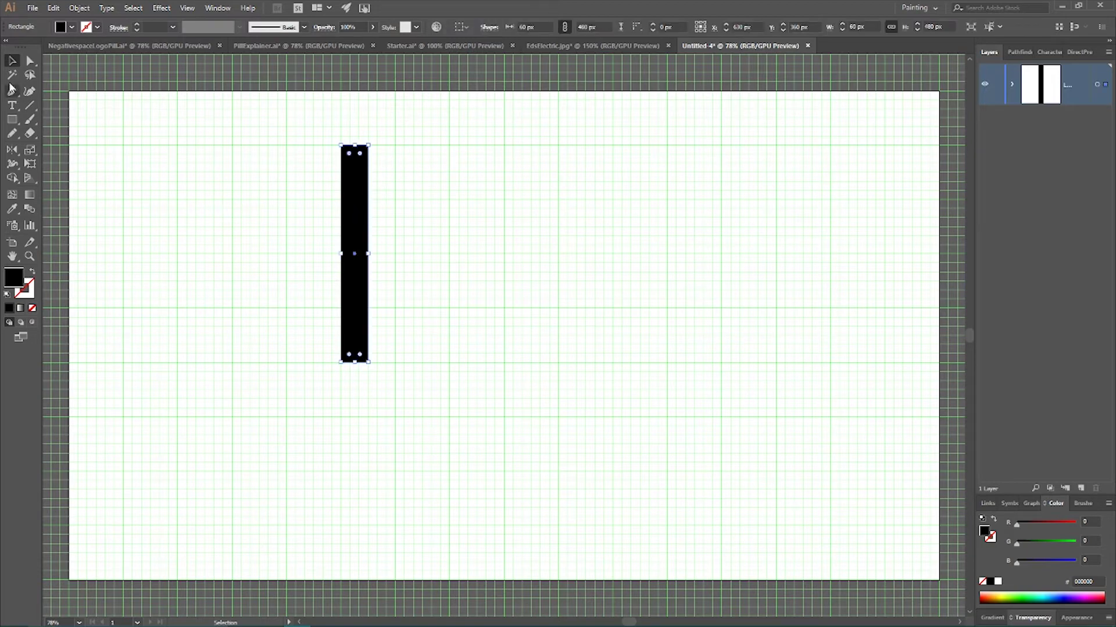
double_click(12, 62)
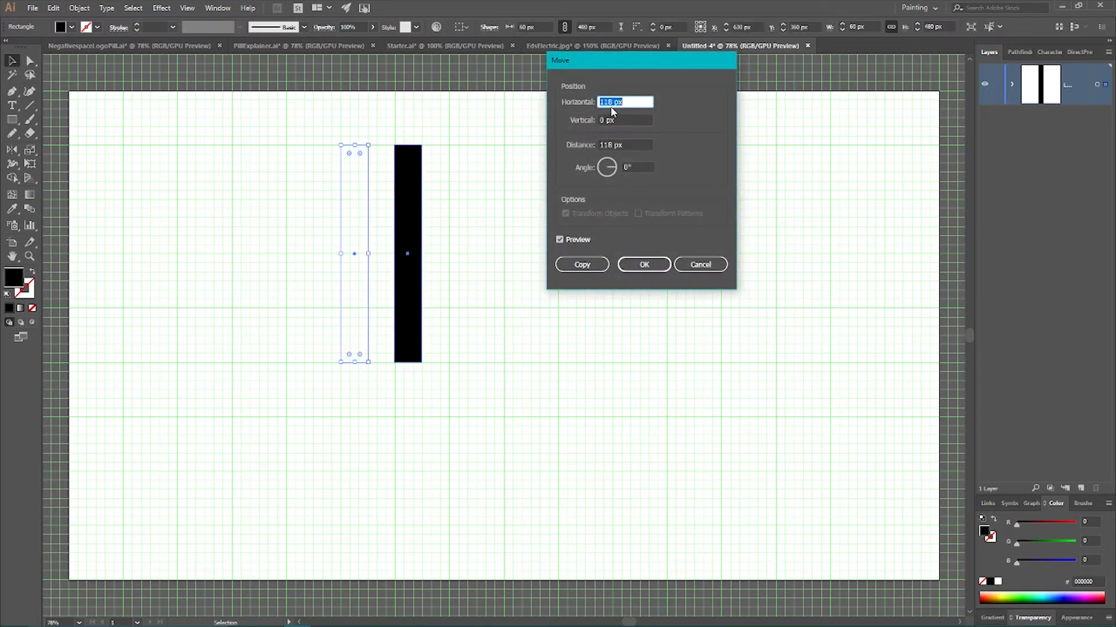
click(584, 267)
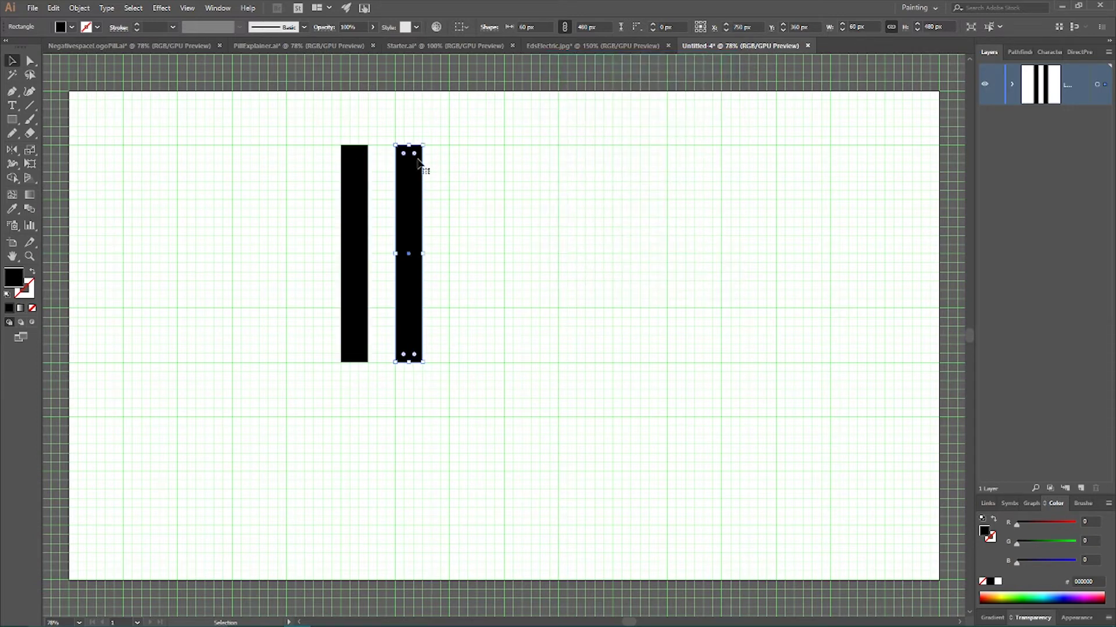
click(468, 173)
drag(12, 119, 90, 119)
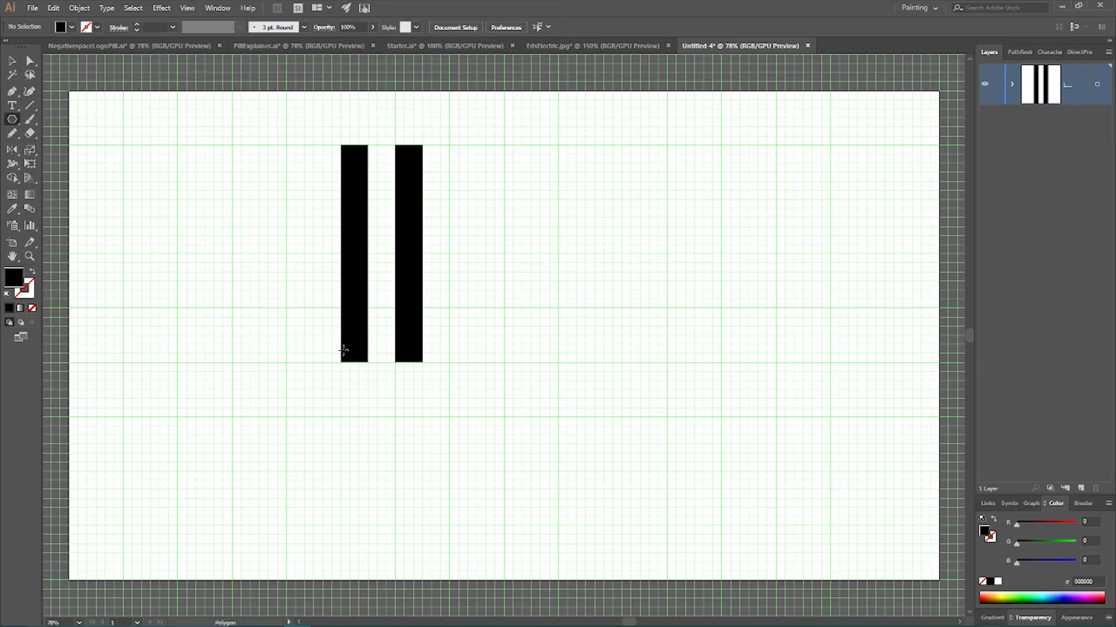
click(622, 179)
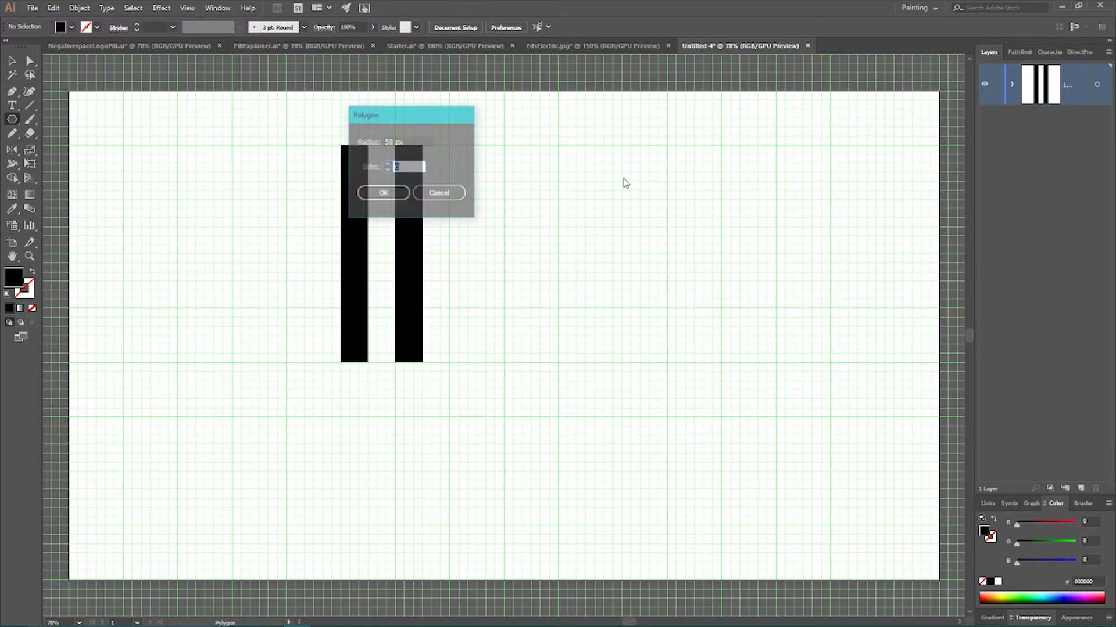
drag(409, 117, 600, 110)
click(622, 188)
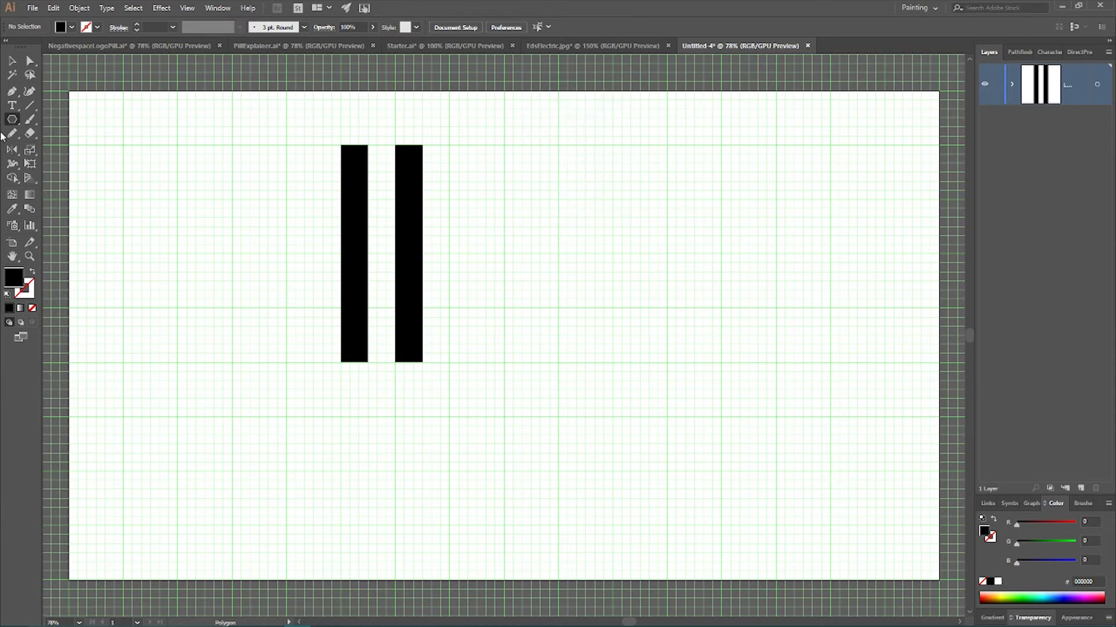
Step: Create a black circle with a width and height of 180 px to the right of the two bars
drag(13, 121, 58, 148)
click(568, 149)
click(534, 155)
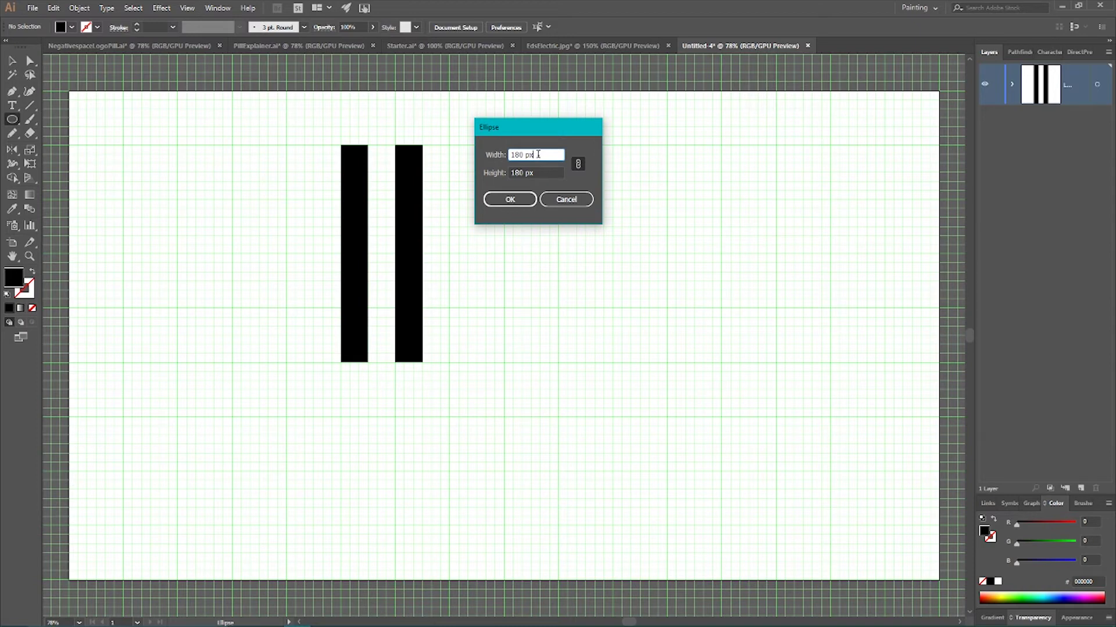
click(511, 201)
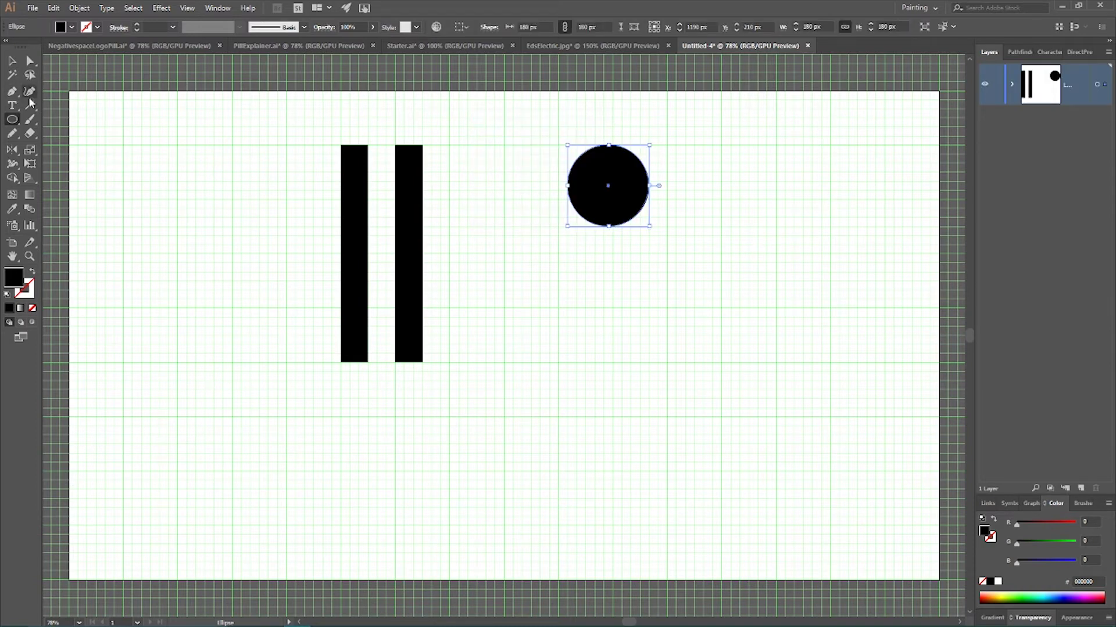
click(12, 60)
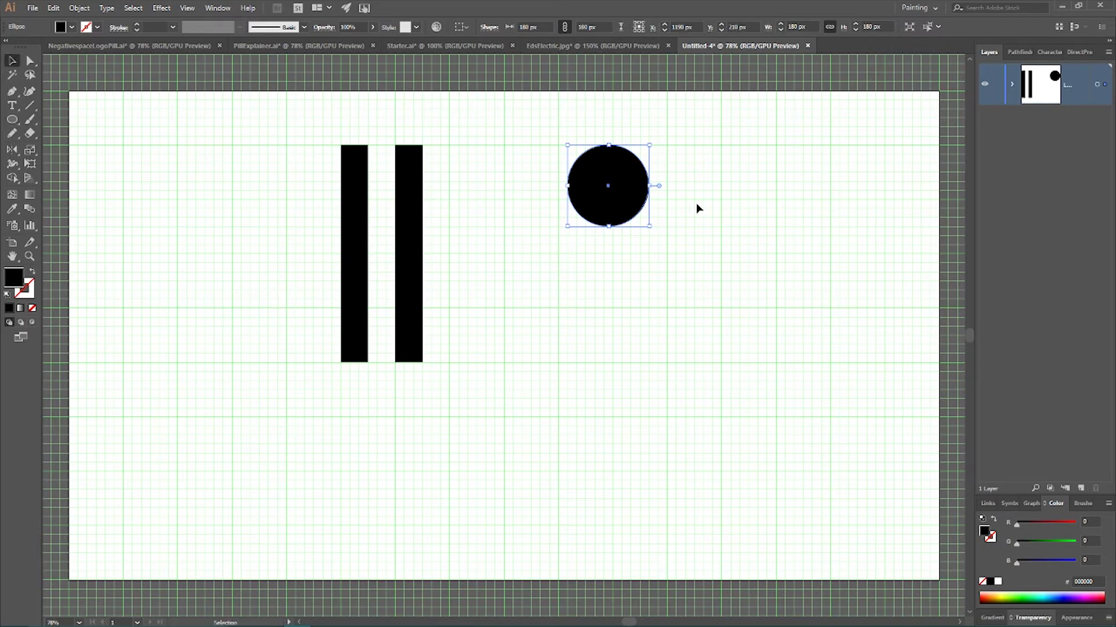
Step: Draw a horizontal line about 700 px long across the black circle and align the two shapes by their vertical centers
drag(30, 106, 68, 109)
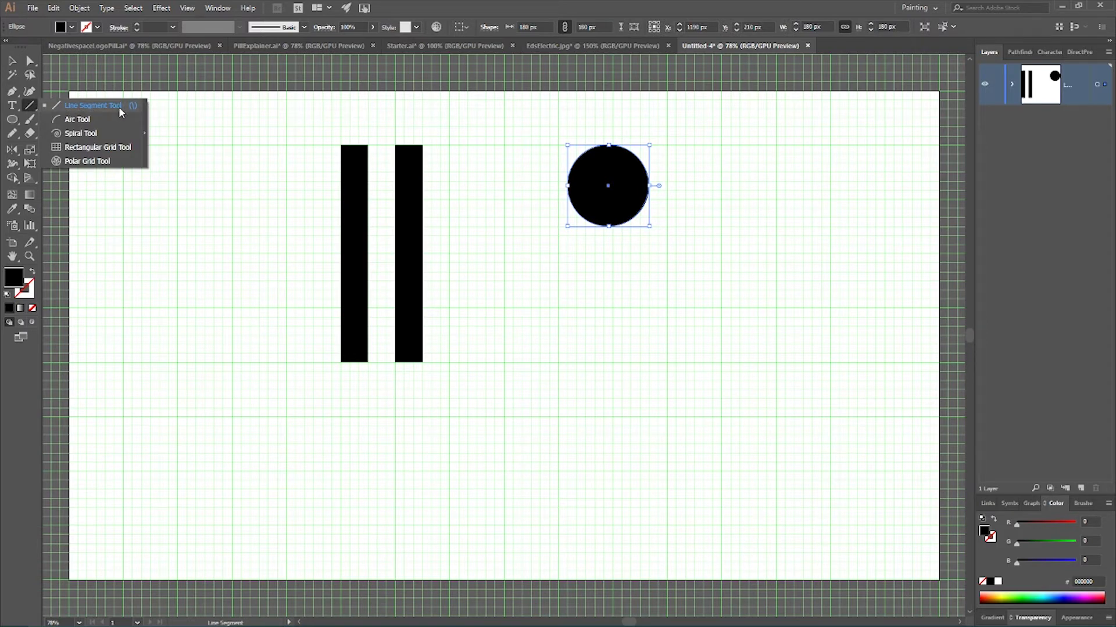
drag(118, 106, 119, 106)
drag(515, 186, 830, 181)
click(13, 62)
drag(530, 90, 690, 249)
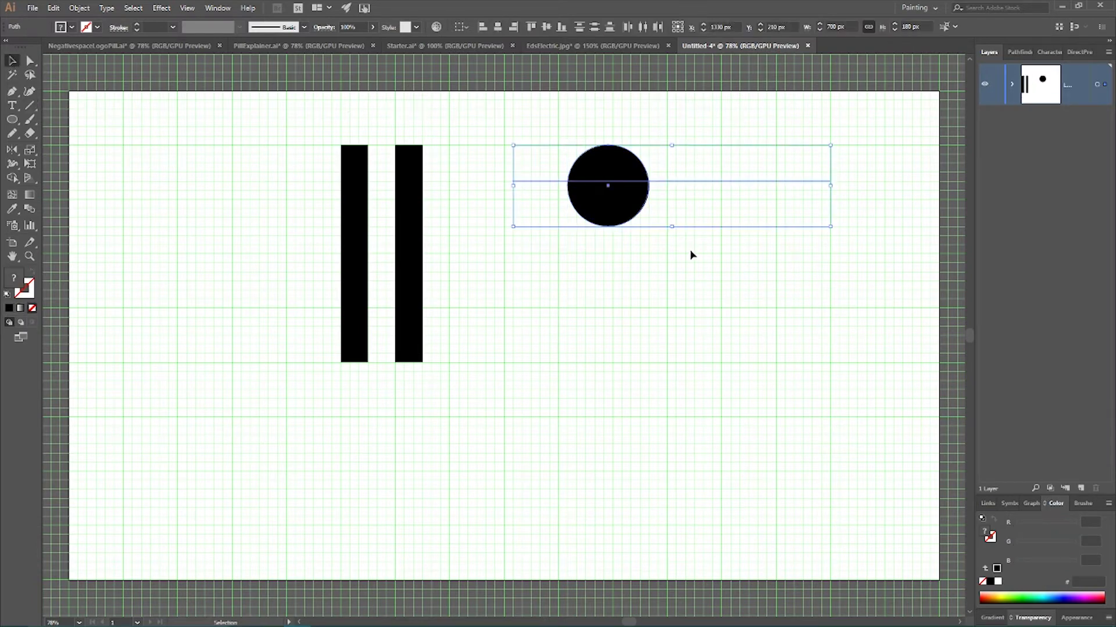
click(462, 27)
click(477, 42)
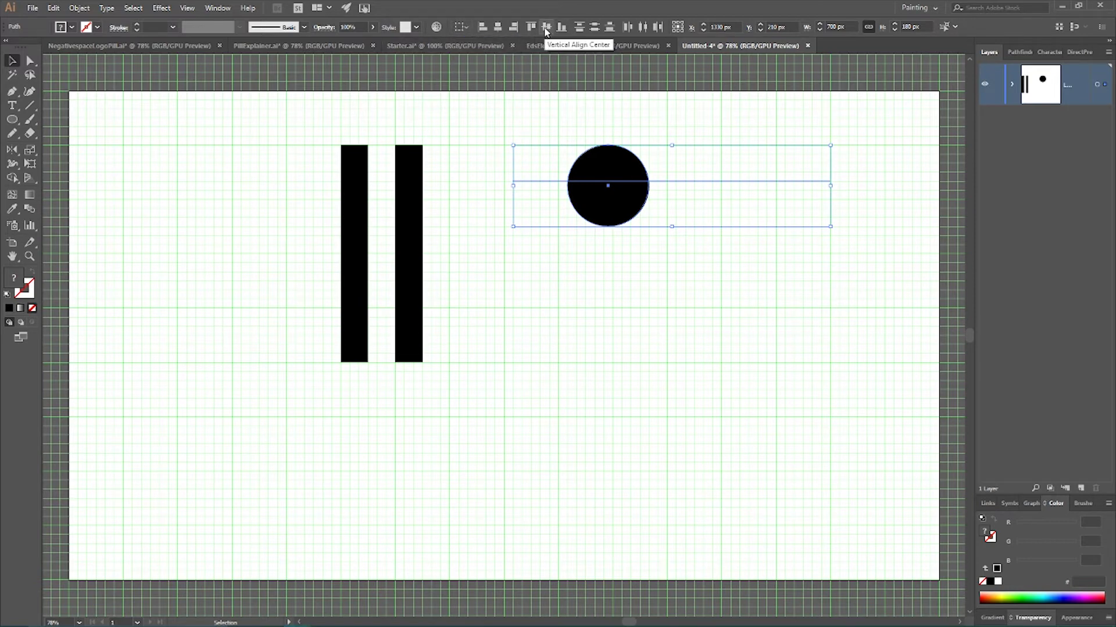
click(546, 31)
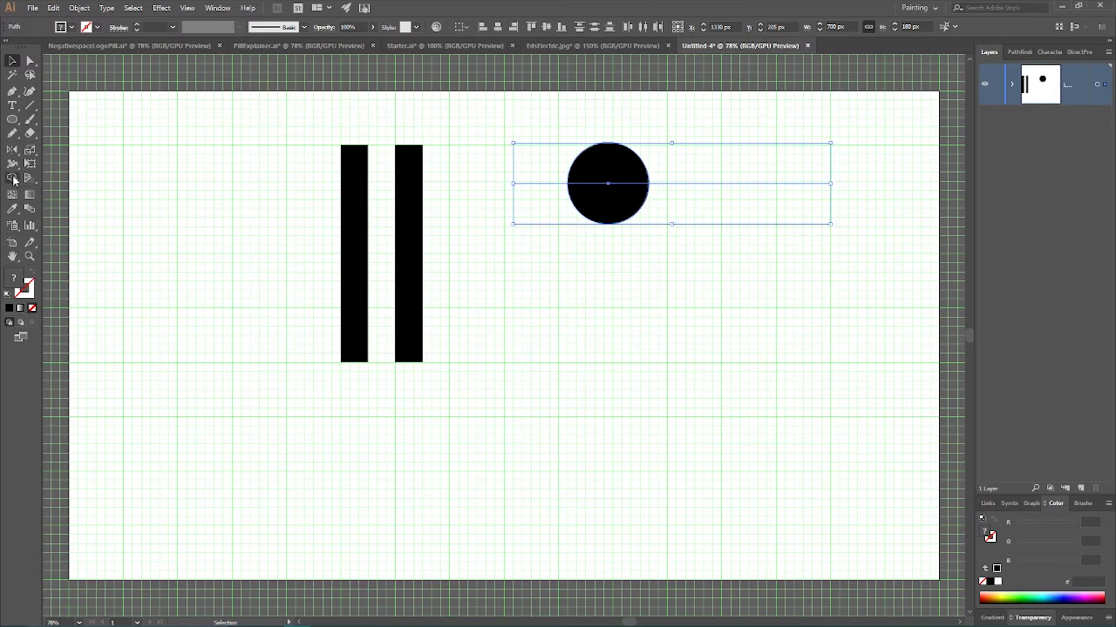
Step: Remove the circle's upper half with the Shape Builder and delete the leftover line, keeping the lower half circle
drag(13, 179, 60, 184)
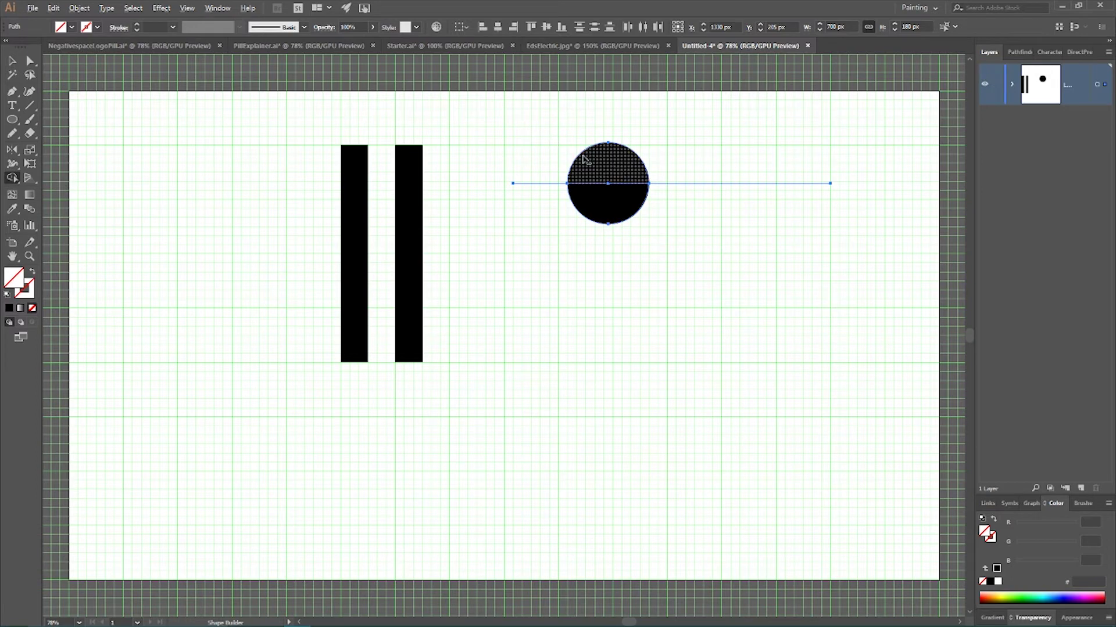
alt+click(600, 174)
click(13, 60)
drag(509, 137, 560, 263)
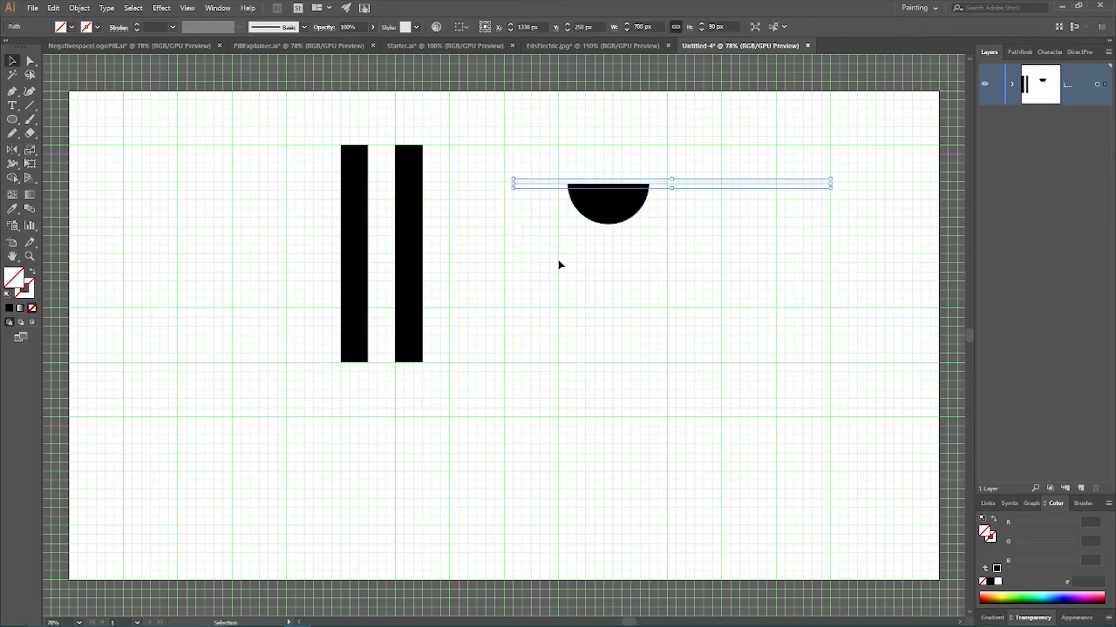
key(Delete)
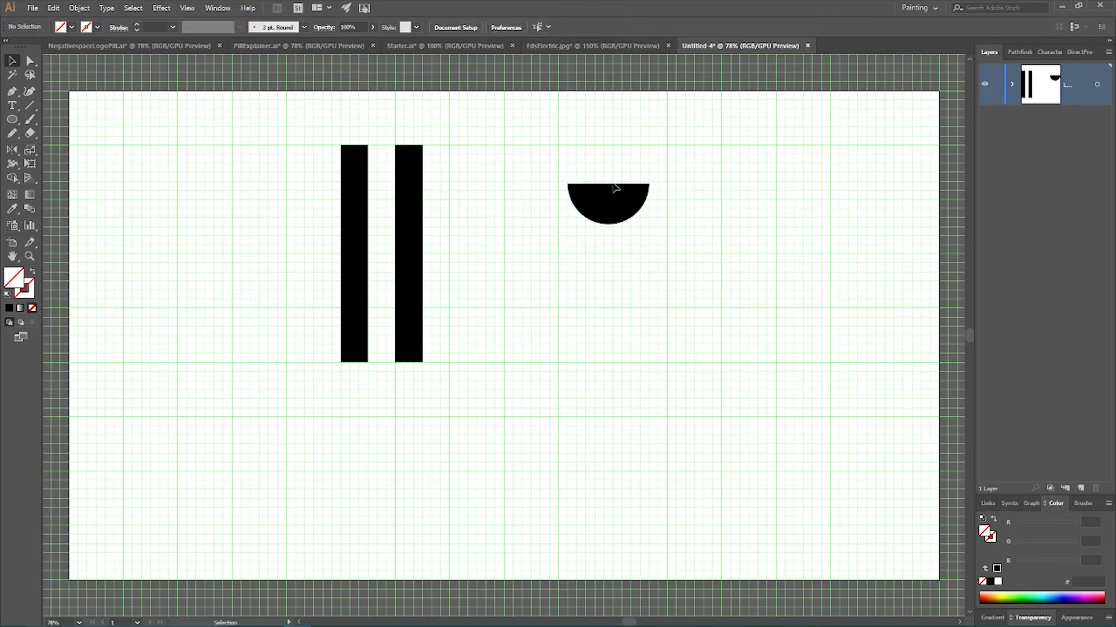
Step: Place the half circle flush under the two bars and create a concentric copy scaled uniformly to 33.333%
drag(618, 199, 381, 375)
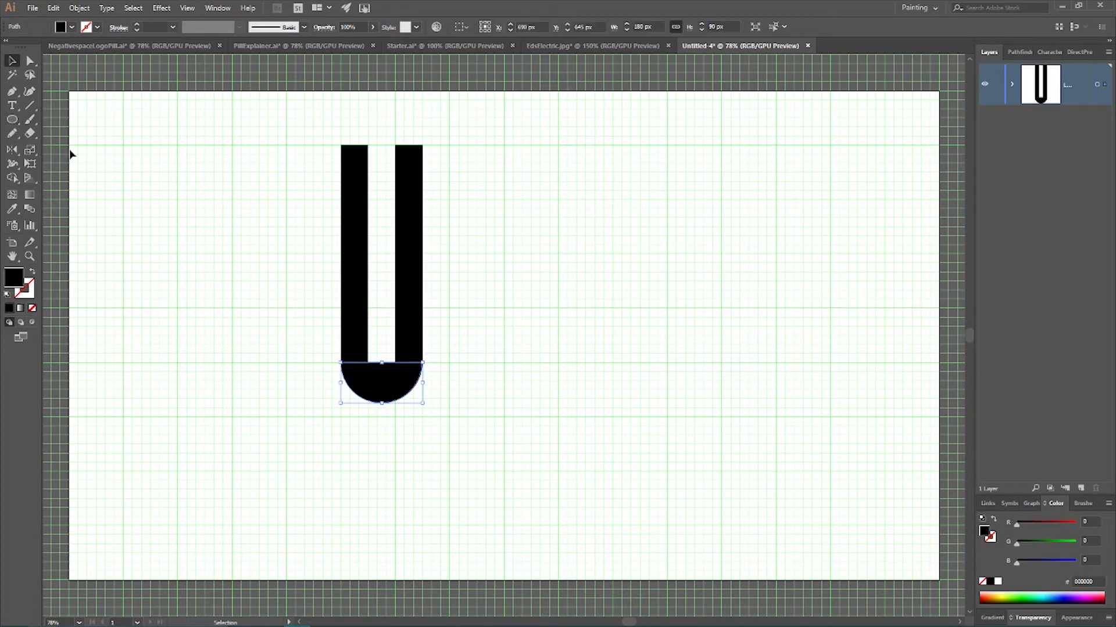
click(30, 154)
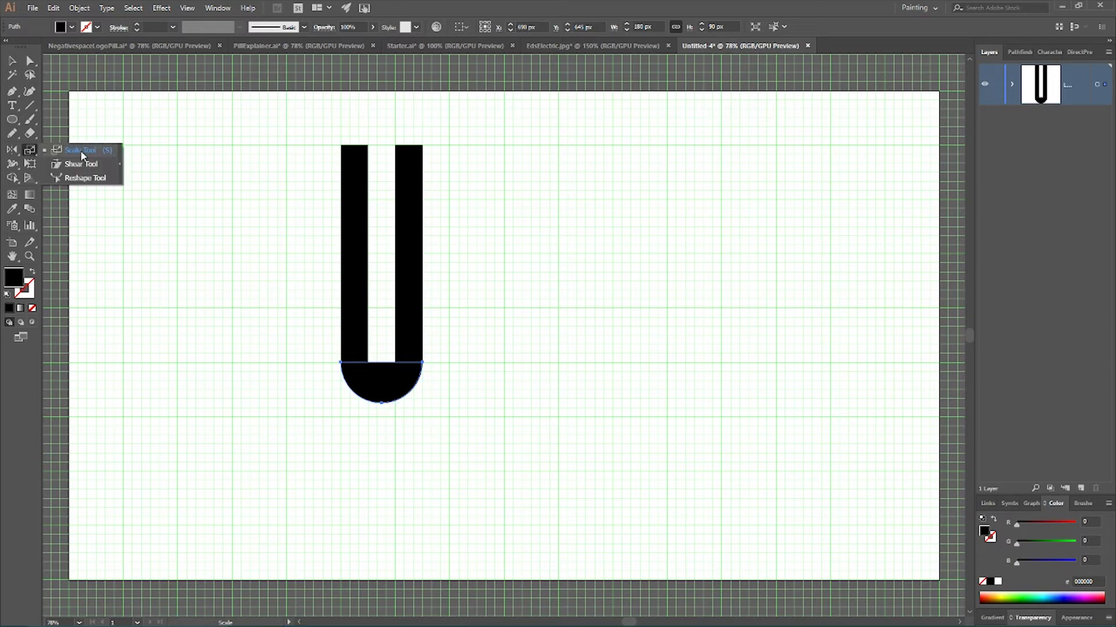
double_click(29, 152)
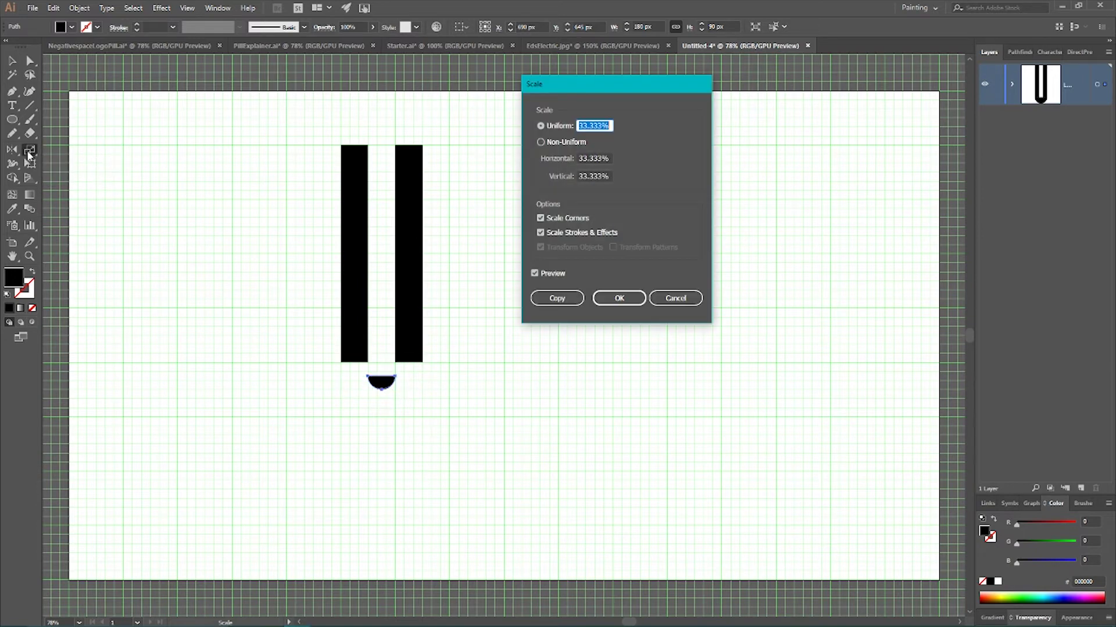
key(BackSpace)
text(100/3)
click(560, 301)
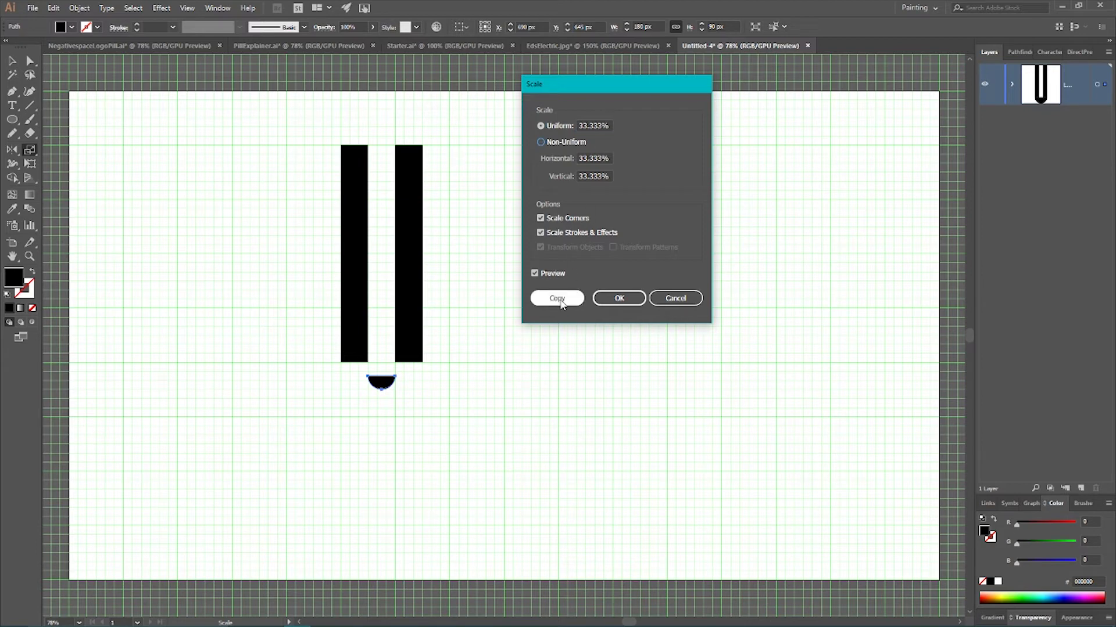
click(561, 303)
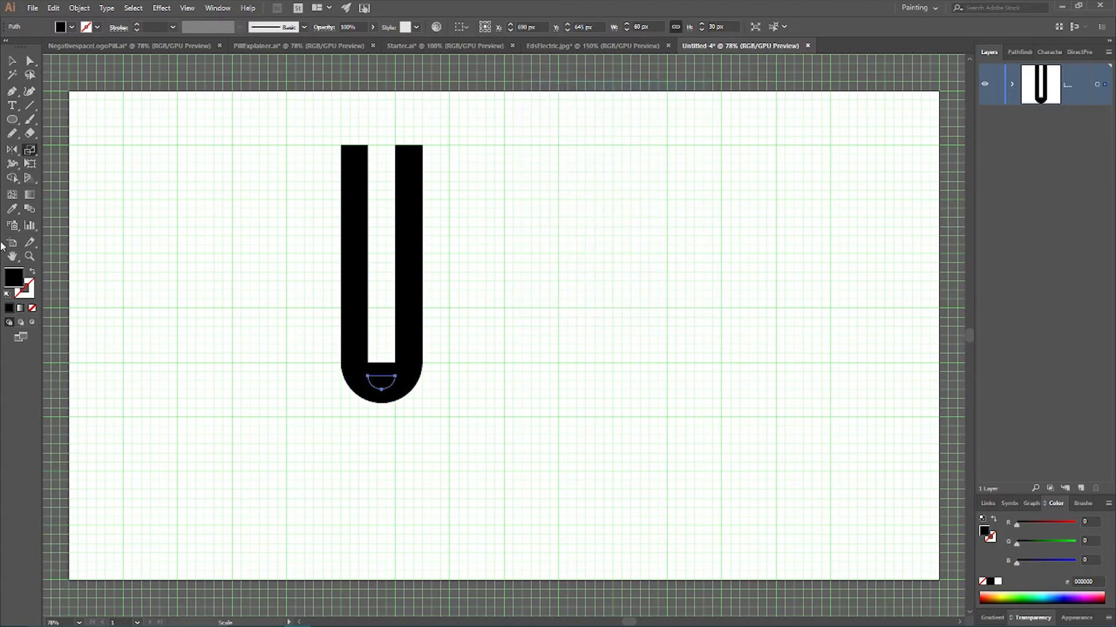
Step: Select the large and small half circles and align their top edges
click(12, 60)
click(411, 388)
shift+click(412, 388)
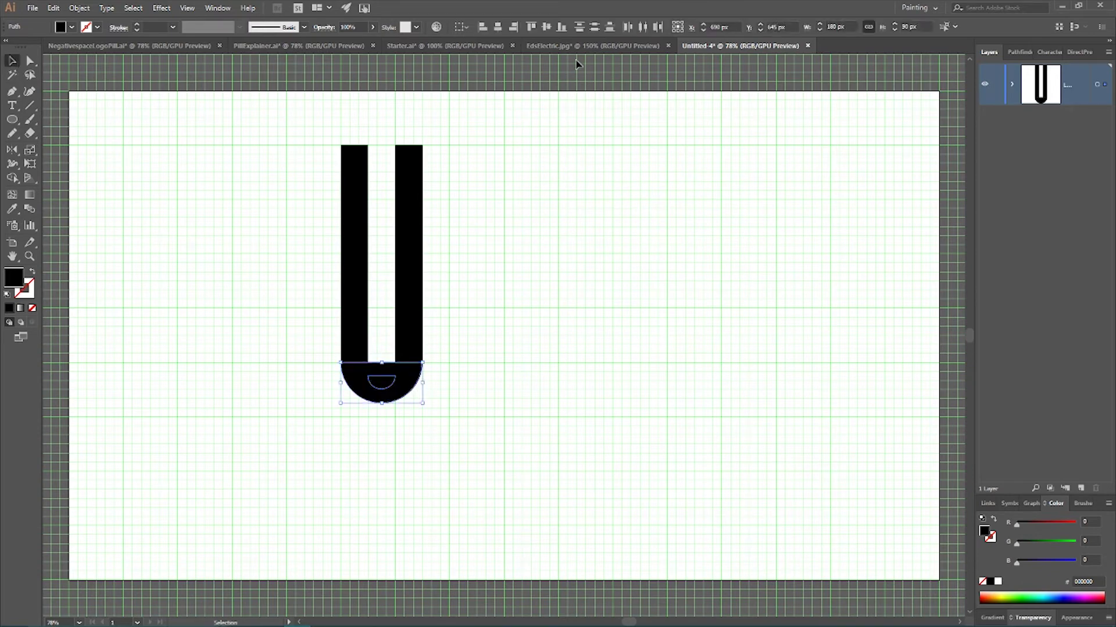
click(533, 27)
Step: Cut the small half circle out of the large one with the Shape Builder and bring up the Pathfinder options
key(ctrl+1)
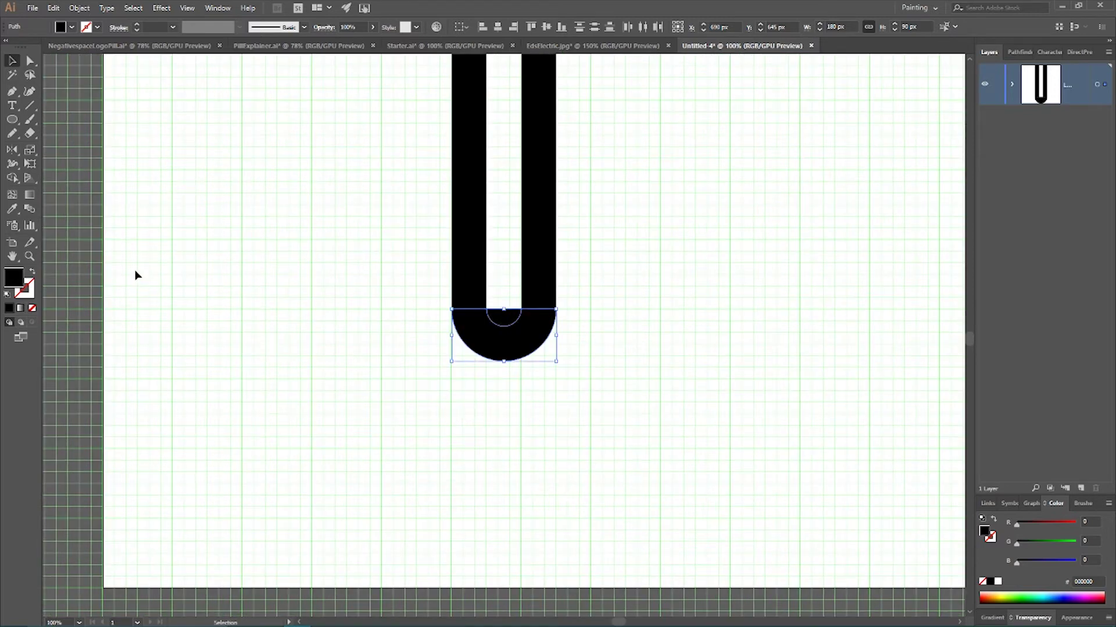
click(10, 180)
click(11, 179)
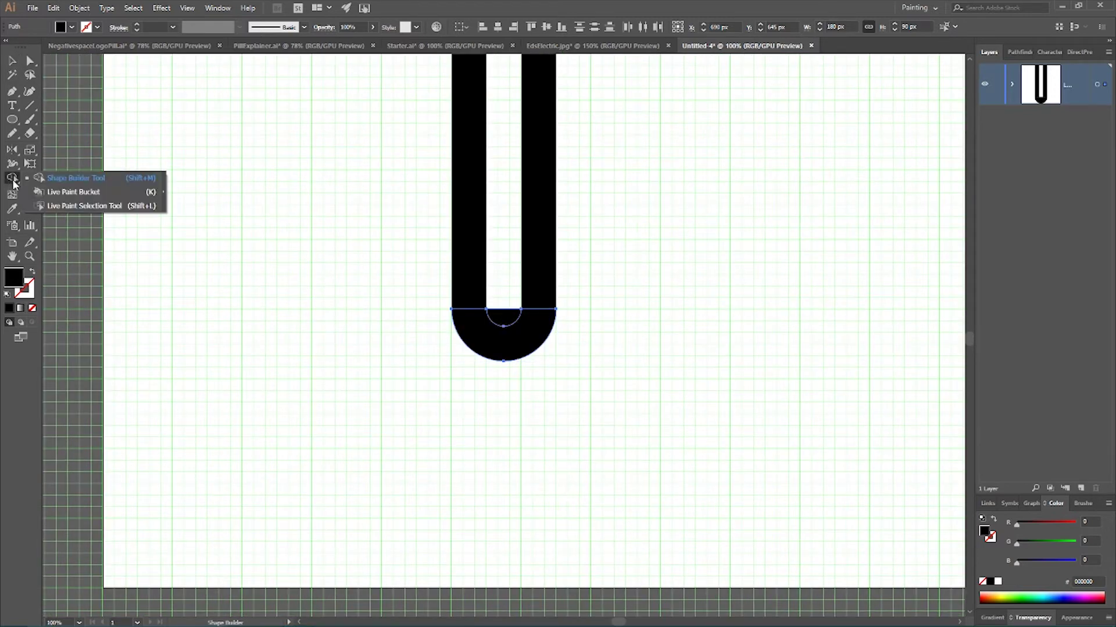
click(71, 185)
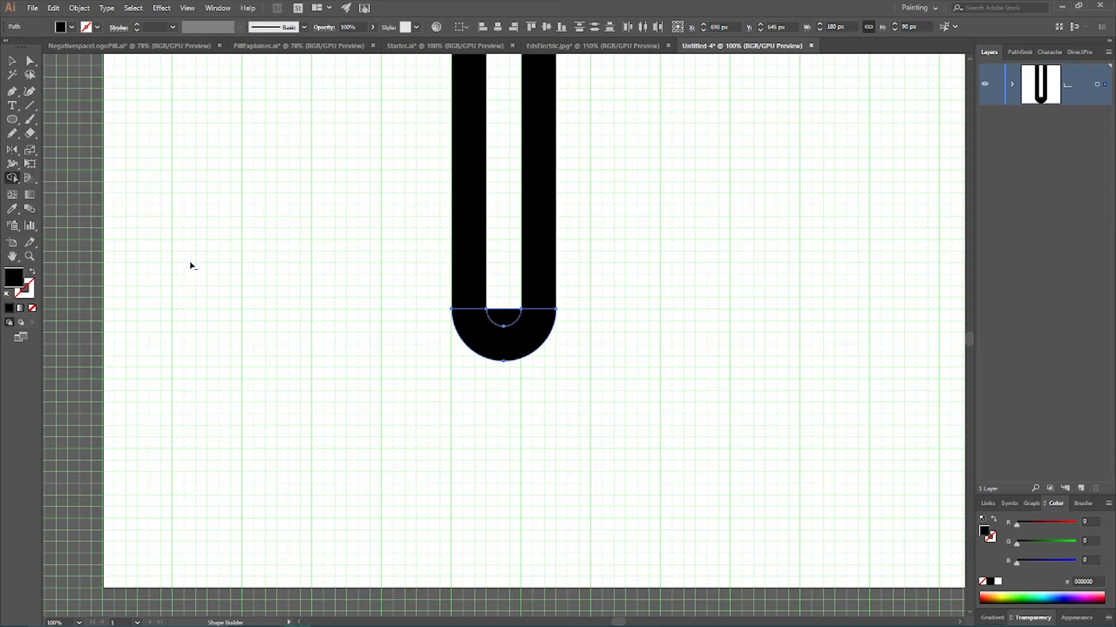
alt+click(504, 317)
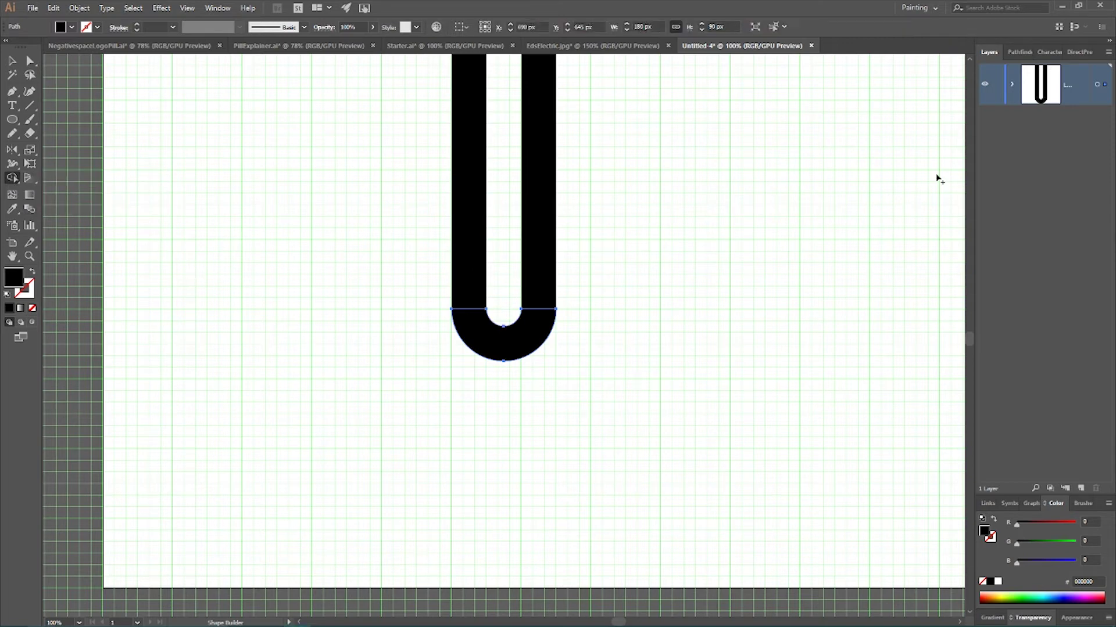
click(1019, 52)
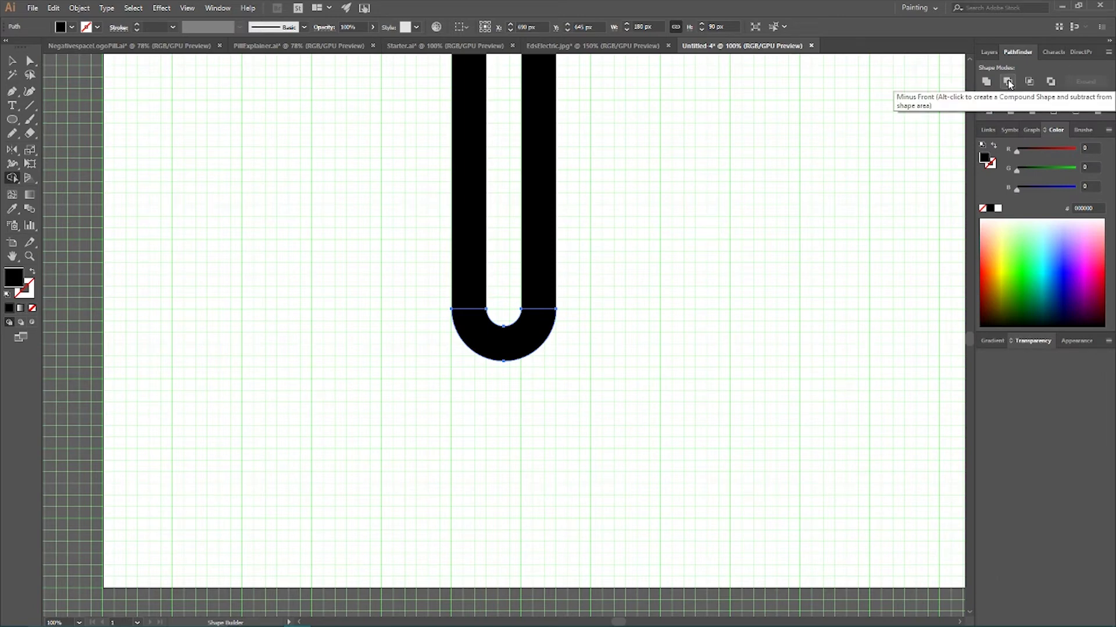
click(12, 60)
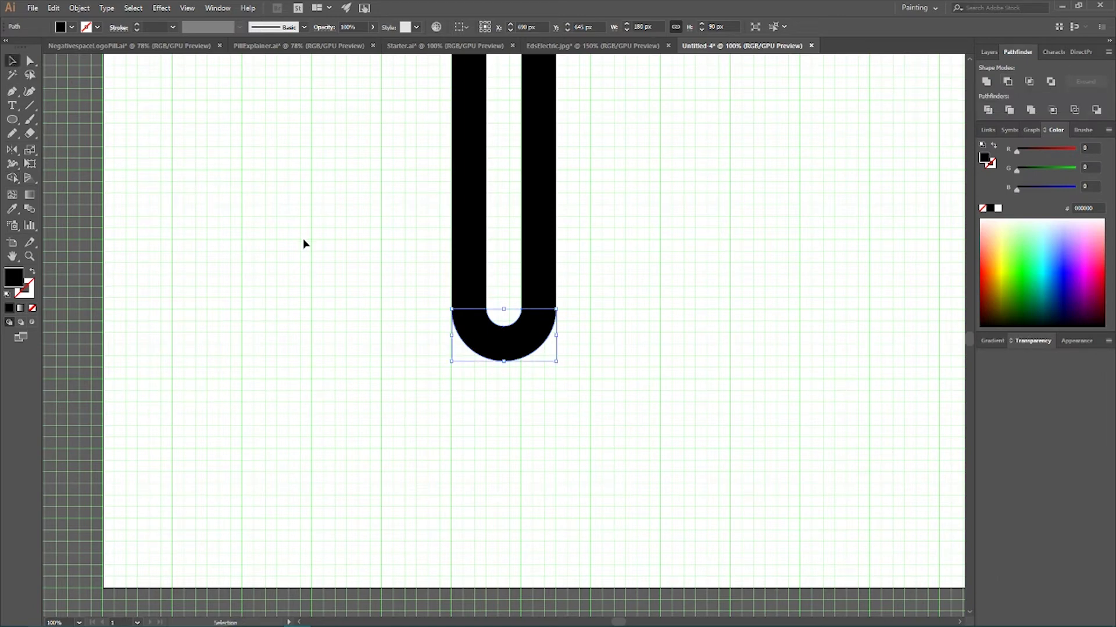
scroll(303, 243, down, 2)
click(319, 235)
scroll(324, 244, up, 6)
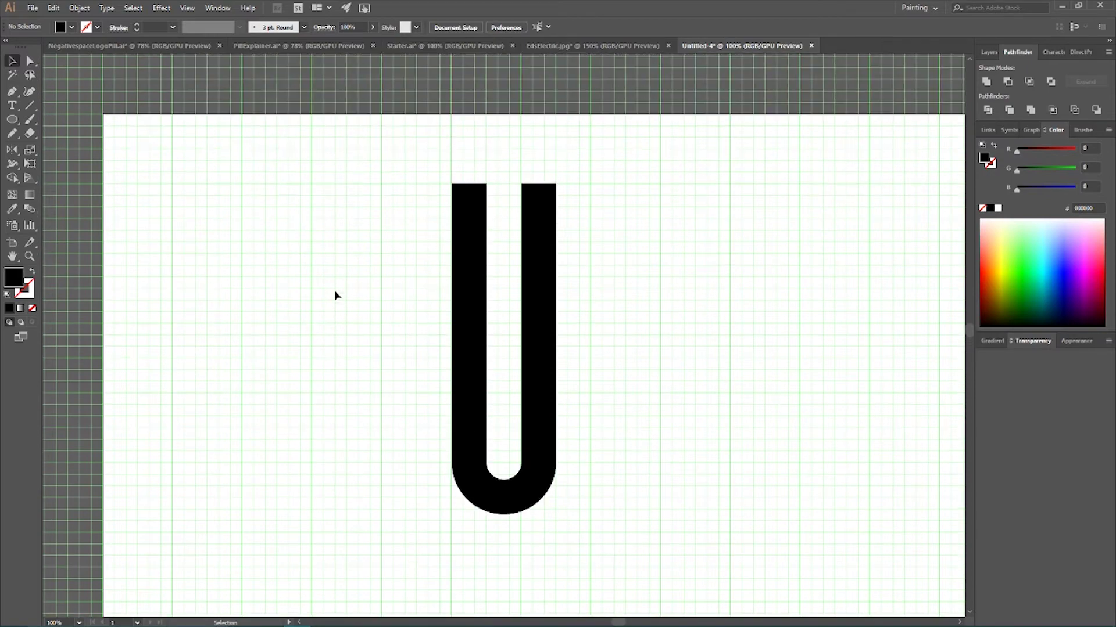
Step: Show the rulers and place five horizontal guides 60 px apart from the separate arc's upper edge, plus vertical guides at 1180 and 1320 px
scroll(407, 407, down, 2)
mouse_move(617, 622)
mouse_down()
mouse_move(637, 623)
mouse_move(629, 621)
mouse_up()
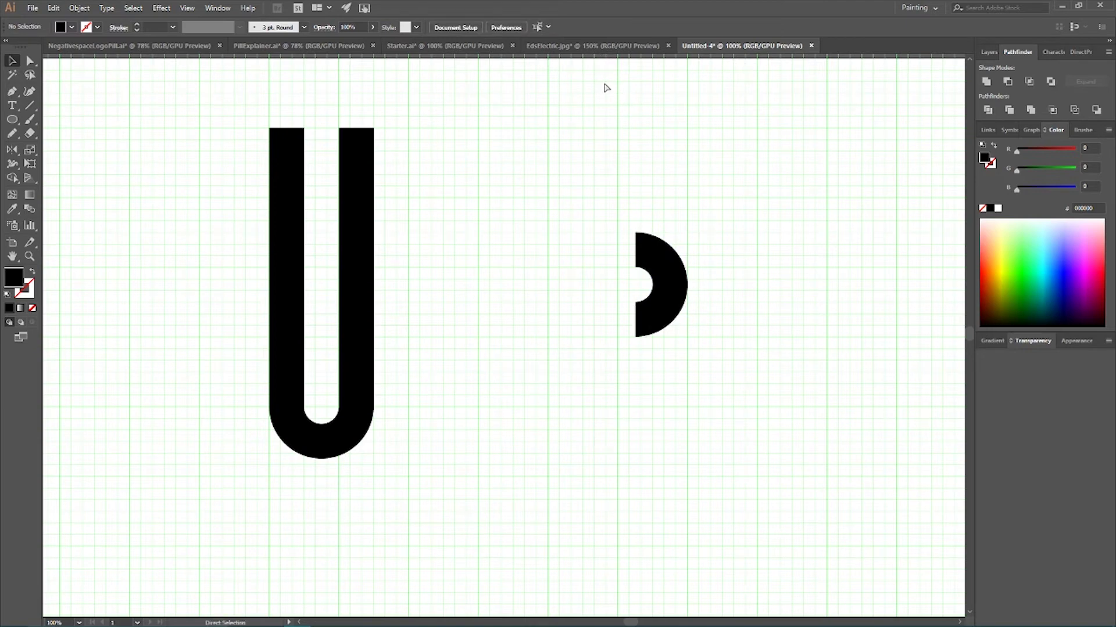
key(ctrl+r)
drag(603, 58, 598, 337)
drag(581, 60, 598, 372)
drag(46, 175, 606, 175)
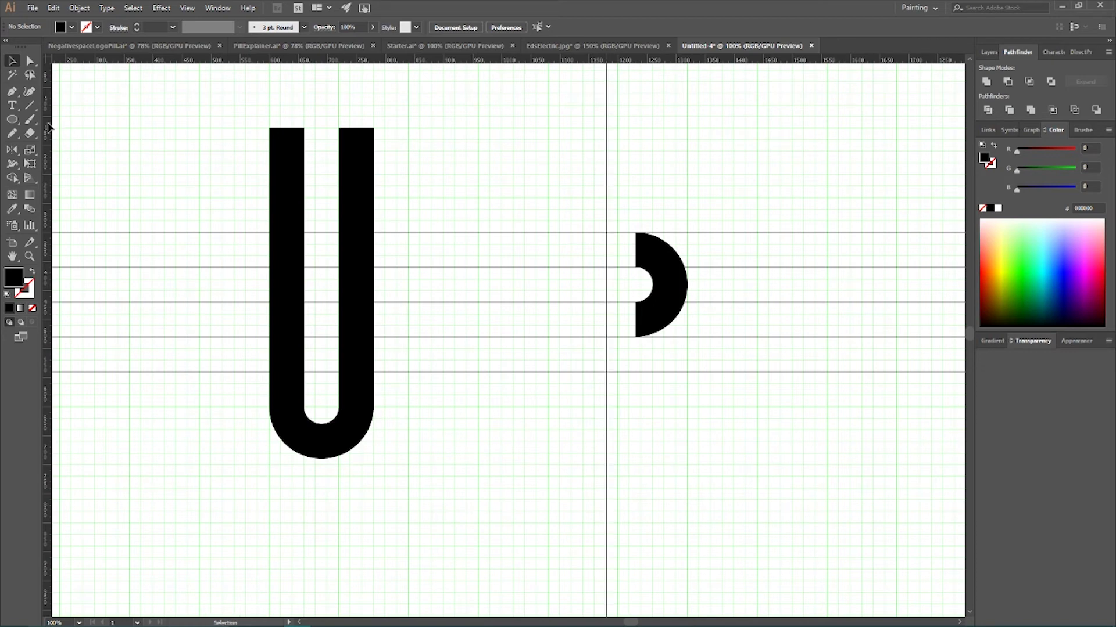
drag(681, 157, 687, 156)
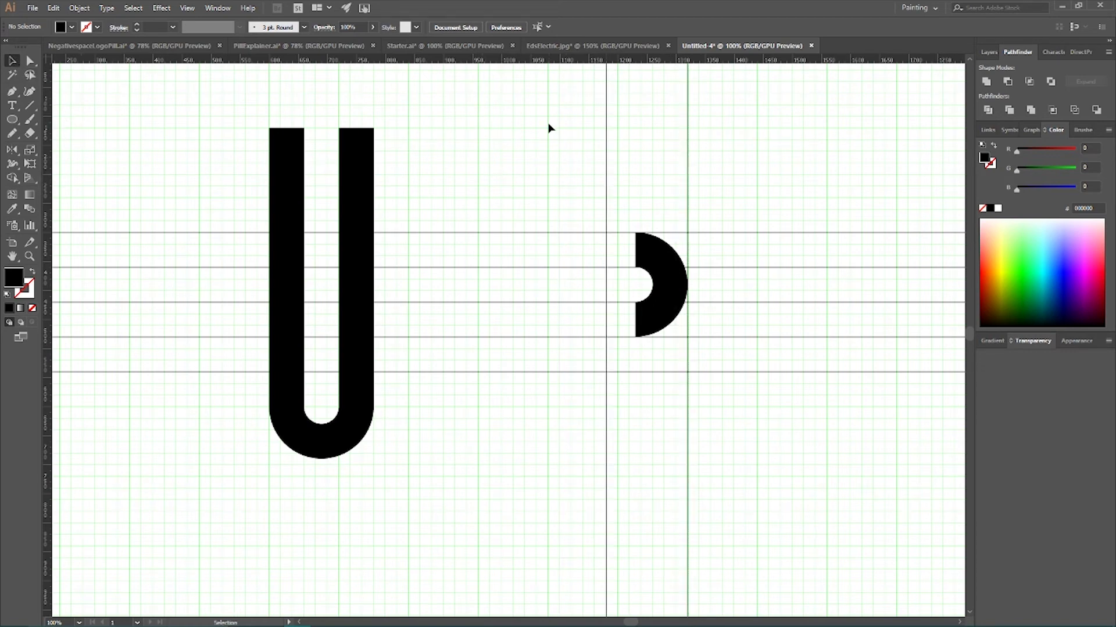
Step: Duplicate a bar of the U, rotate it horizontal, shorten it to 80 px and place it between the upper two guides beside the arc
drag(364, 179, 552, 191)
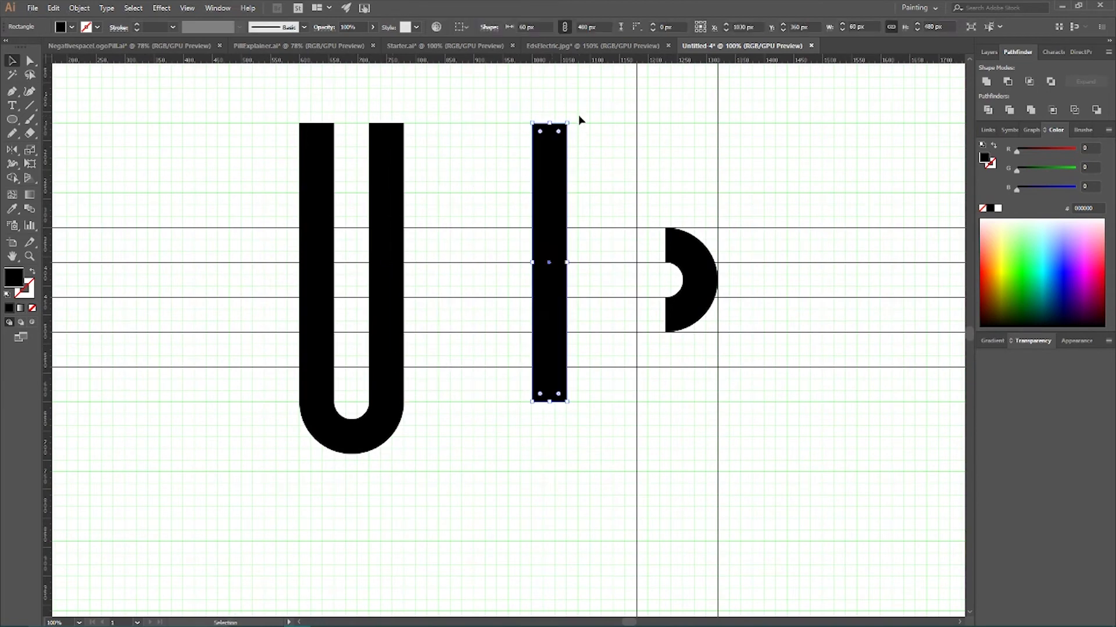
drag(568, 114, 568, 166)
drag(404, 165, 636, 164)
drag(662, 166, 628, 247)
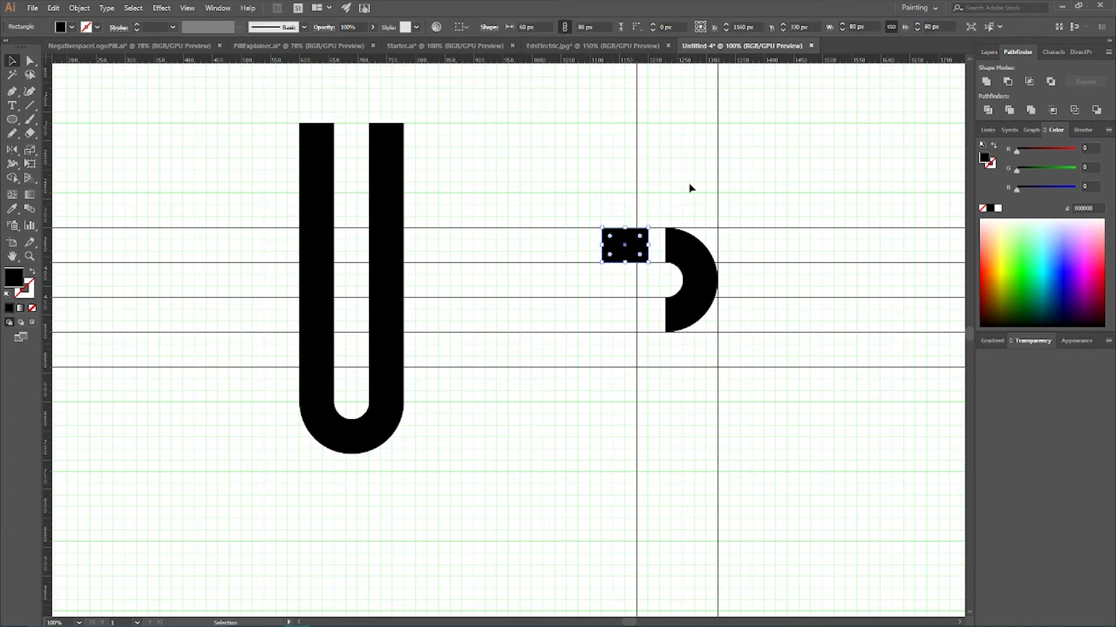
Step: Turn off Snap to Grid and turn on Smart Guides
key(ctrl+shift+apostrophe)
key(ctrl+u)
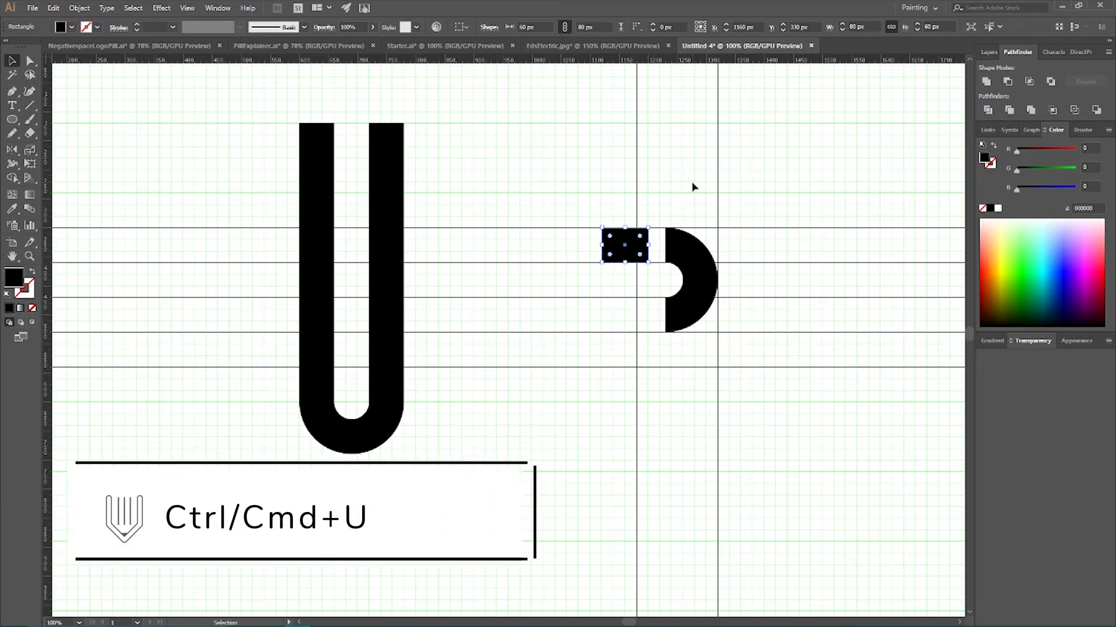
click(186, 8)
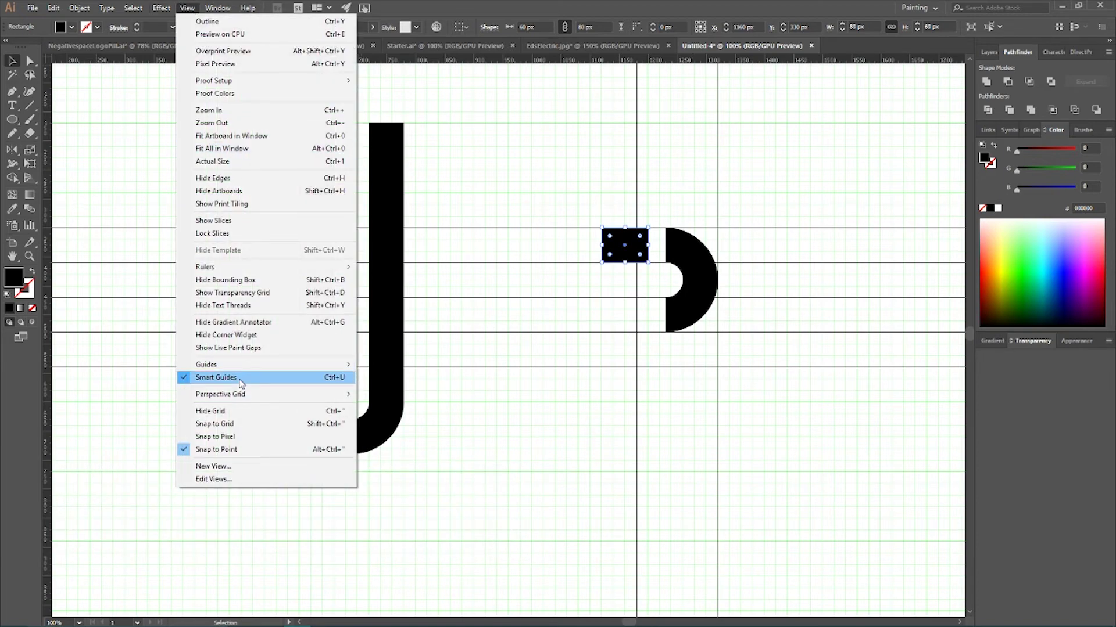
click(14, 62)
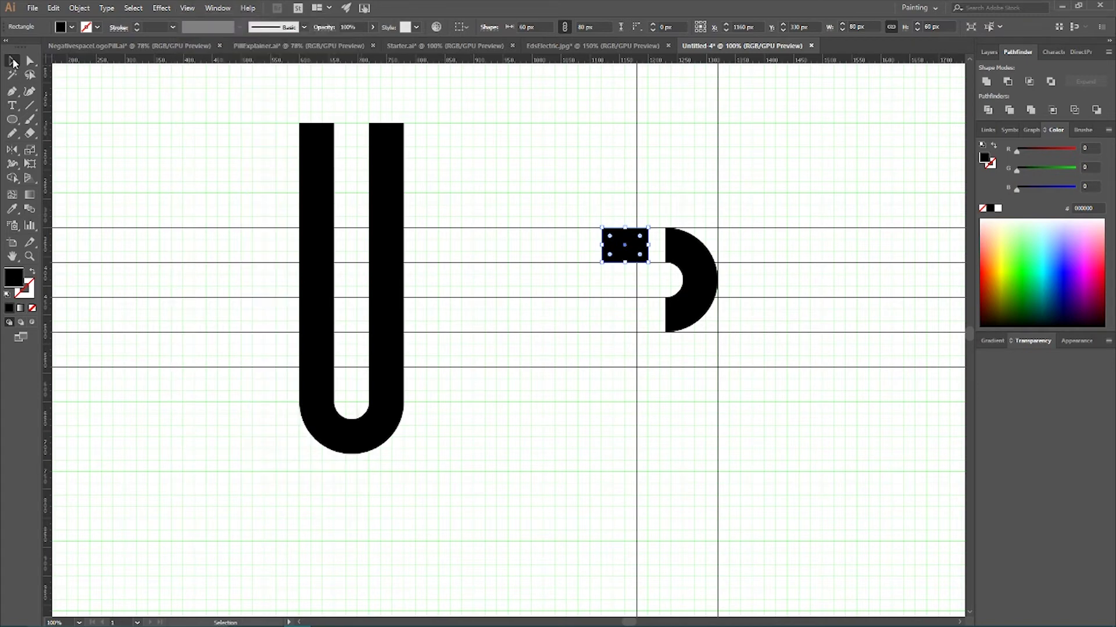
Step: Move the 80 px horizontal bar flush against the upper end of the arc
click(588, 141)
drag(628, 239, 635, 239)
key(ctrl+plus)
key(ctrl+plus)
key(ctrl+plus)
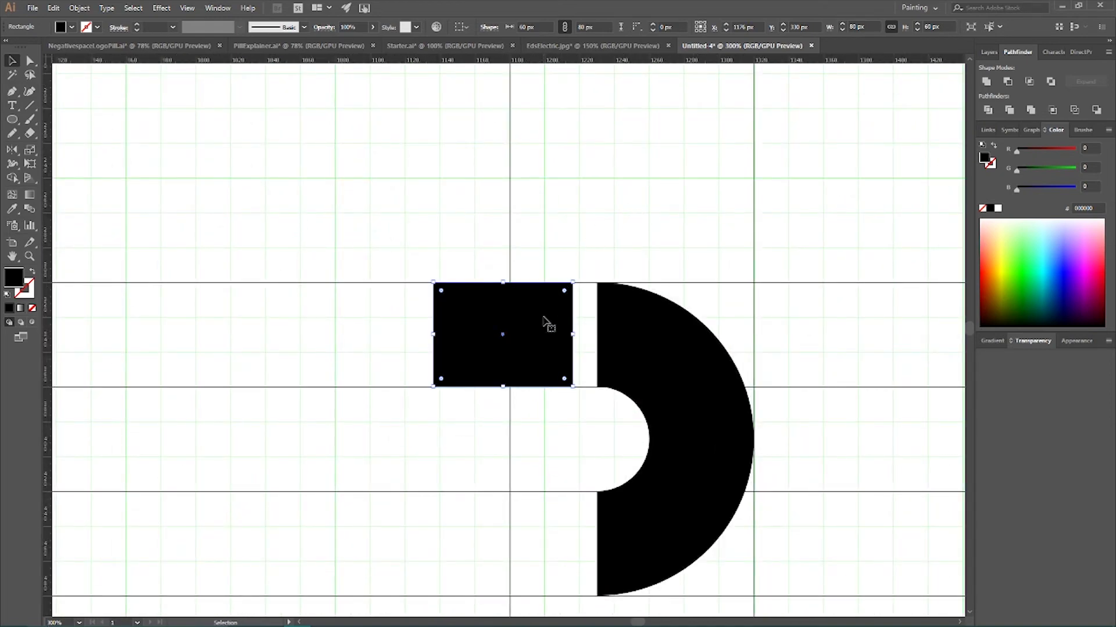
drag(538, 324, 564, 322)
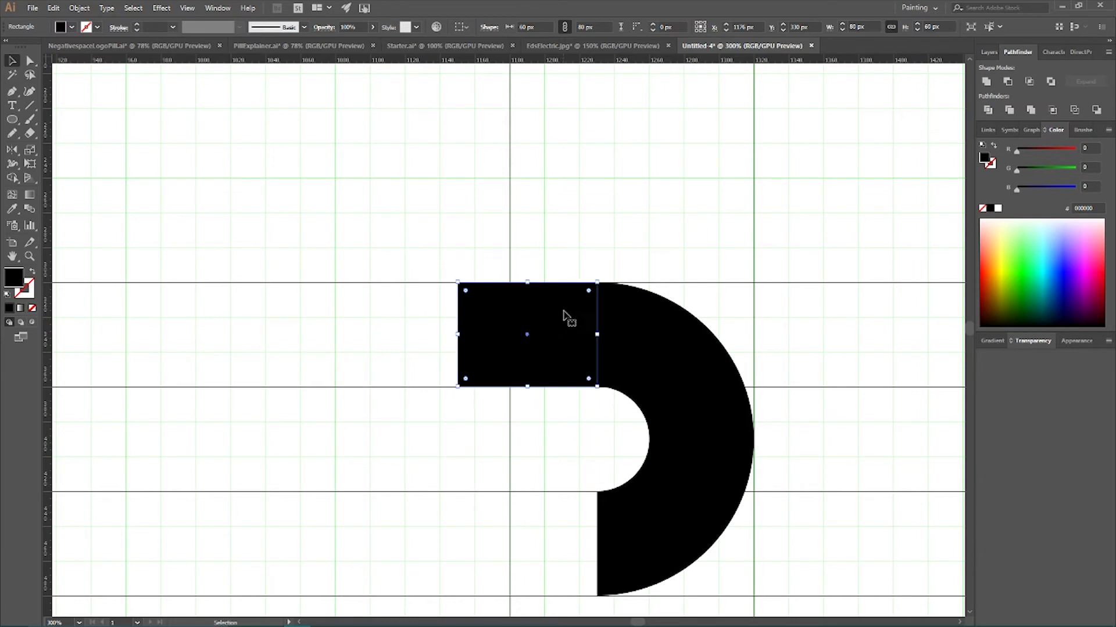
Step: Toggle Snap to Grid and shorten the bar's free end to the first vertical guide, making it 50 px wide
click(587, 217)
click(544, 311)
key(ctrl+shift+apostrophe)
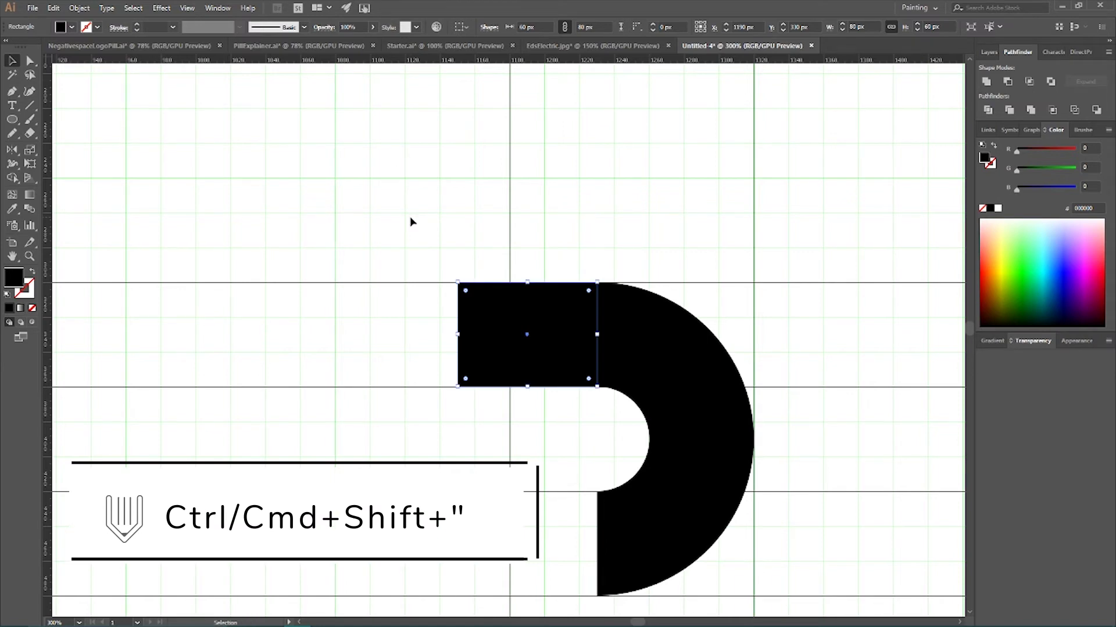
drag(458, 334, 510, 330)
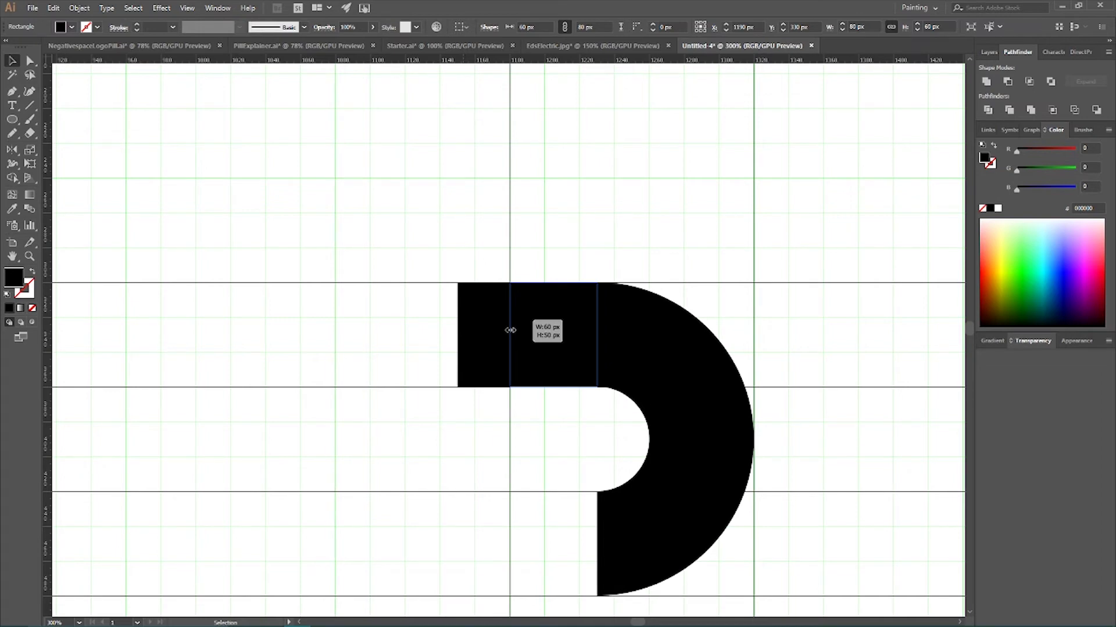
drag(510, 330, 510, 330)
click(560, 174)
Step: Duplicate the short bar 120 px straight down so the copy meets the lower end of the arc, and deselect it
scroll(563, 178, down, 4)
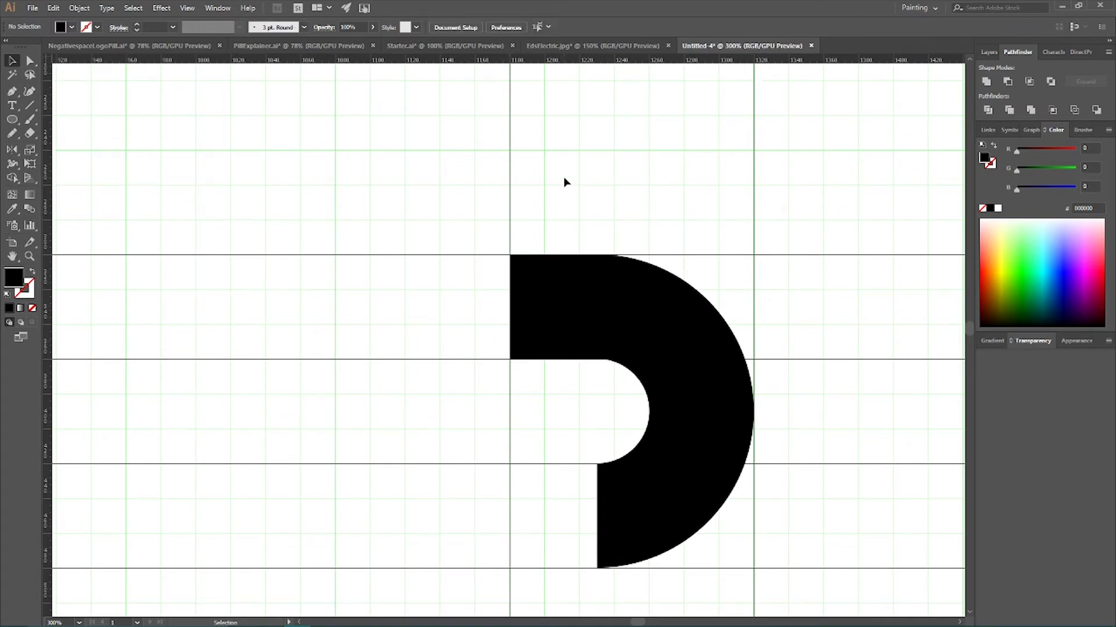
drag(568, 217, 580, 407)
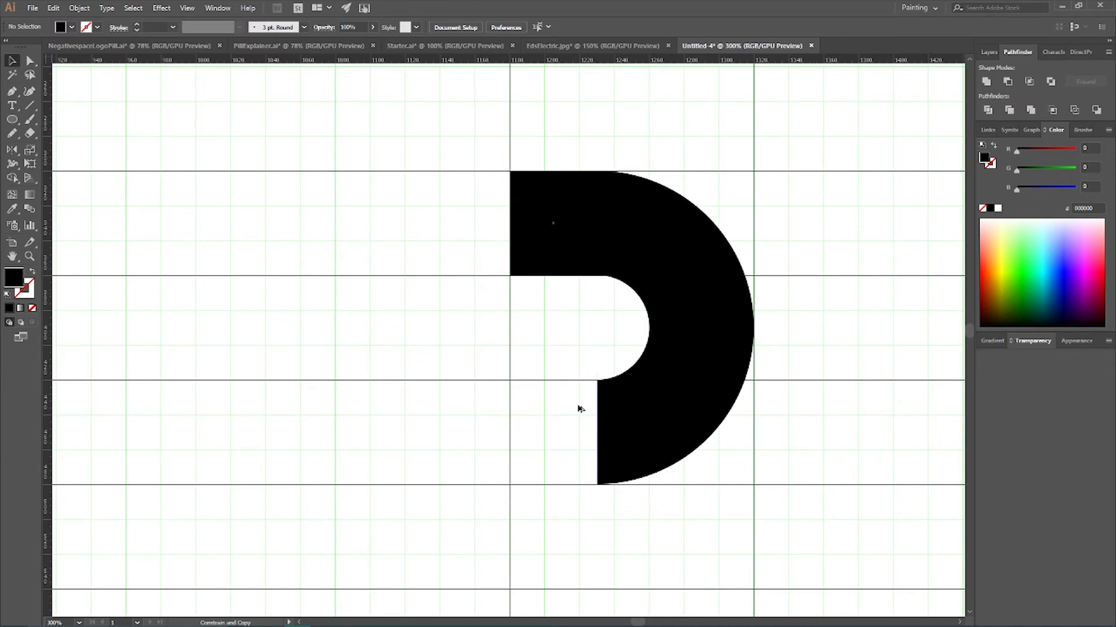
drag(578, 405, 578, 406)
click(410, 358)
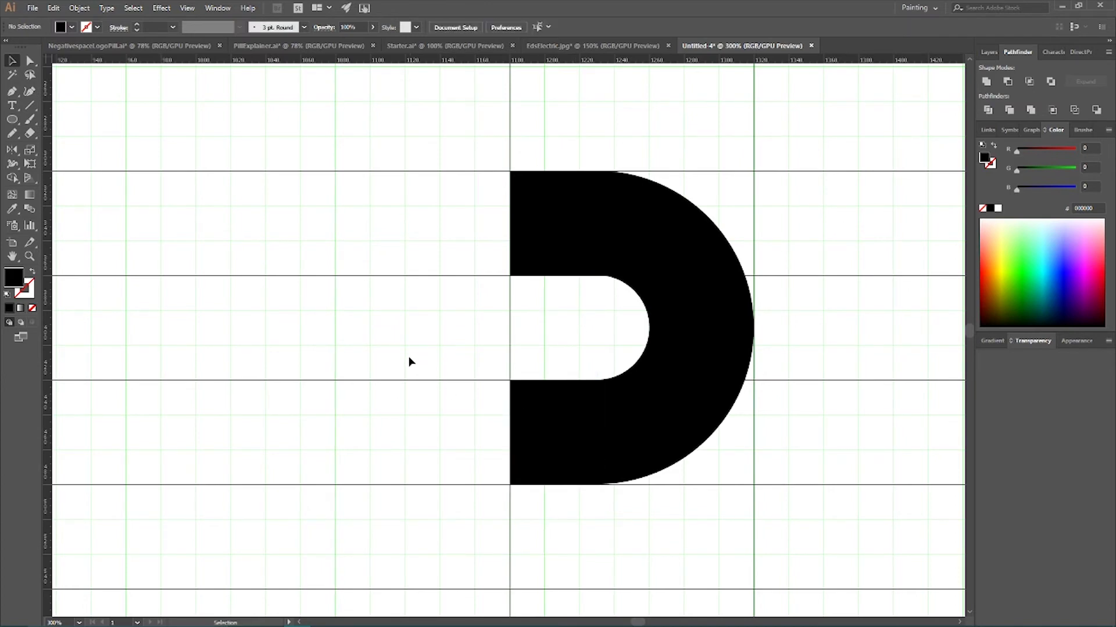
Step: Unite the arc and its two short bars into a single D-shaped path
drag(463, 125, 775, 547)
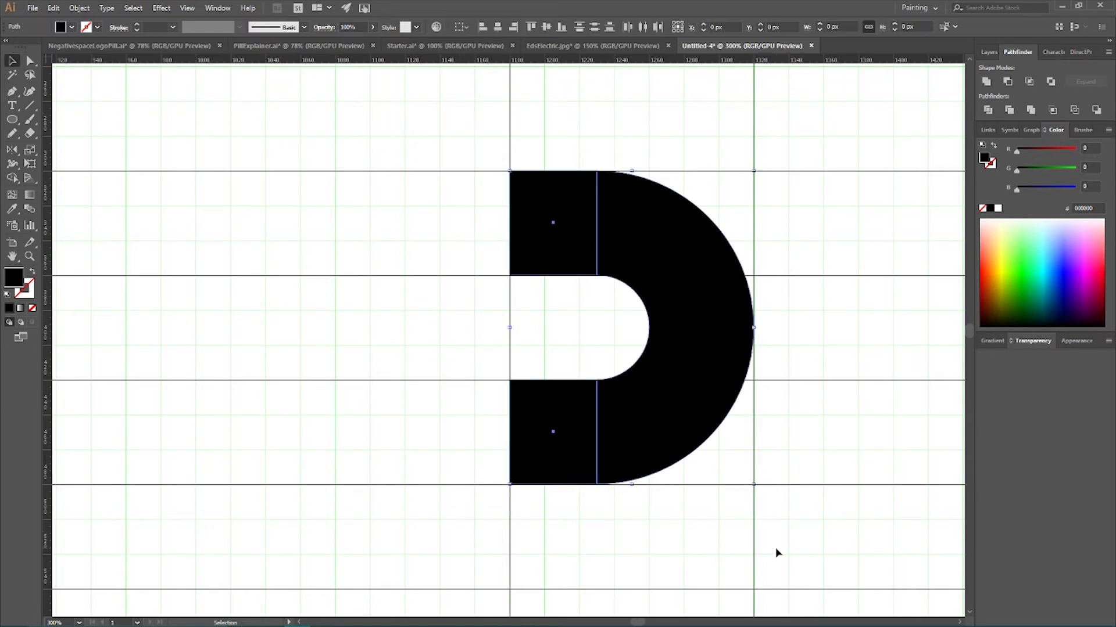
click(563, 110)
drag(443, 123, 796, 508)
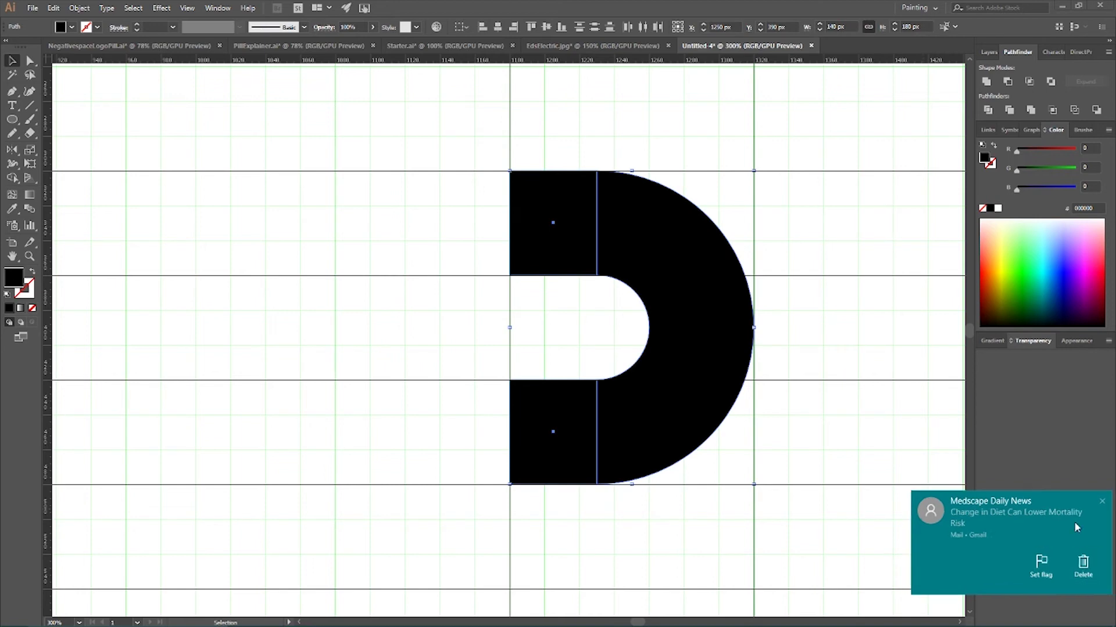
click(986, 82)
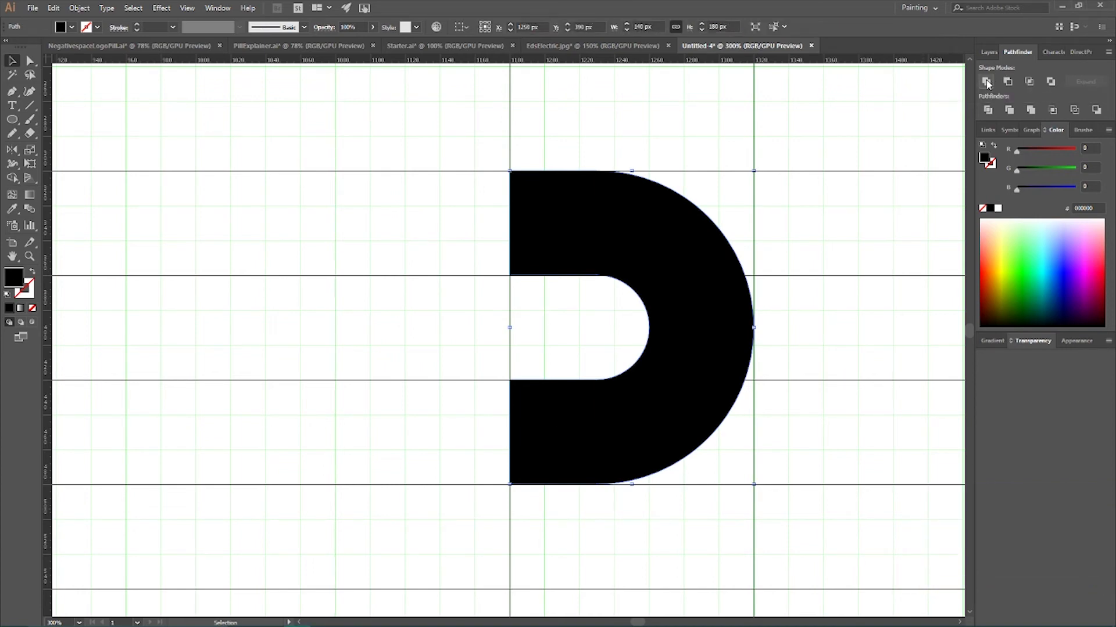
Step: Reflect a copy of the united shape across a vertical axis at its open ends to close the ring
scroll(837, 208, down, 3)
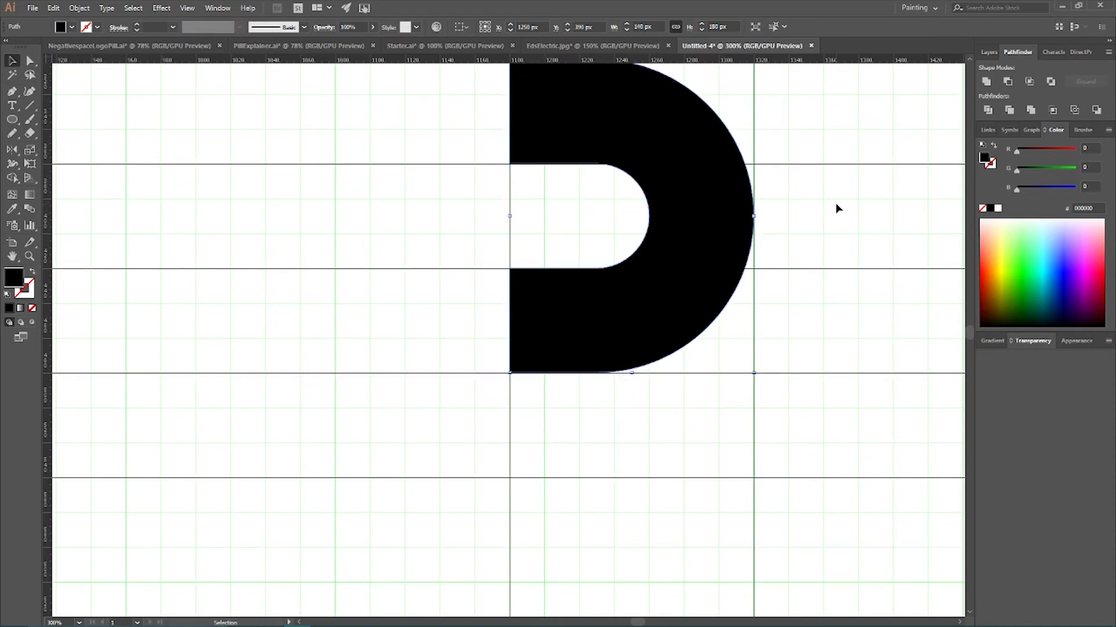
scroll(797, 219, up, 2)
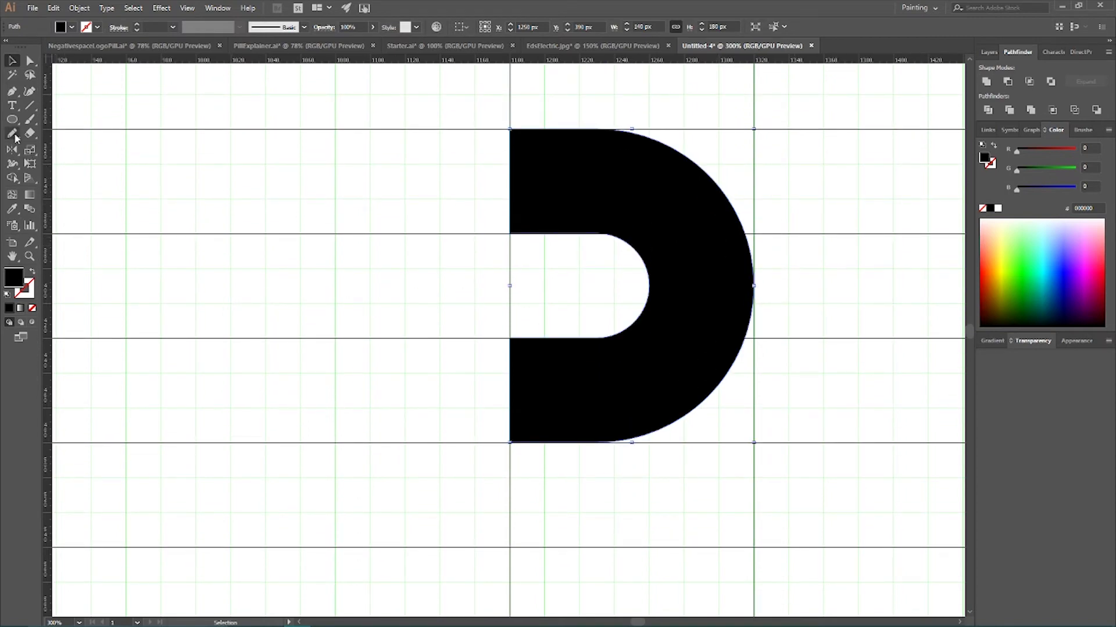
click(12, 153)
drag(11, 156, 72, 166)
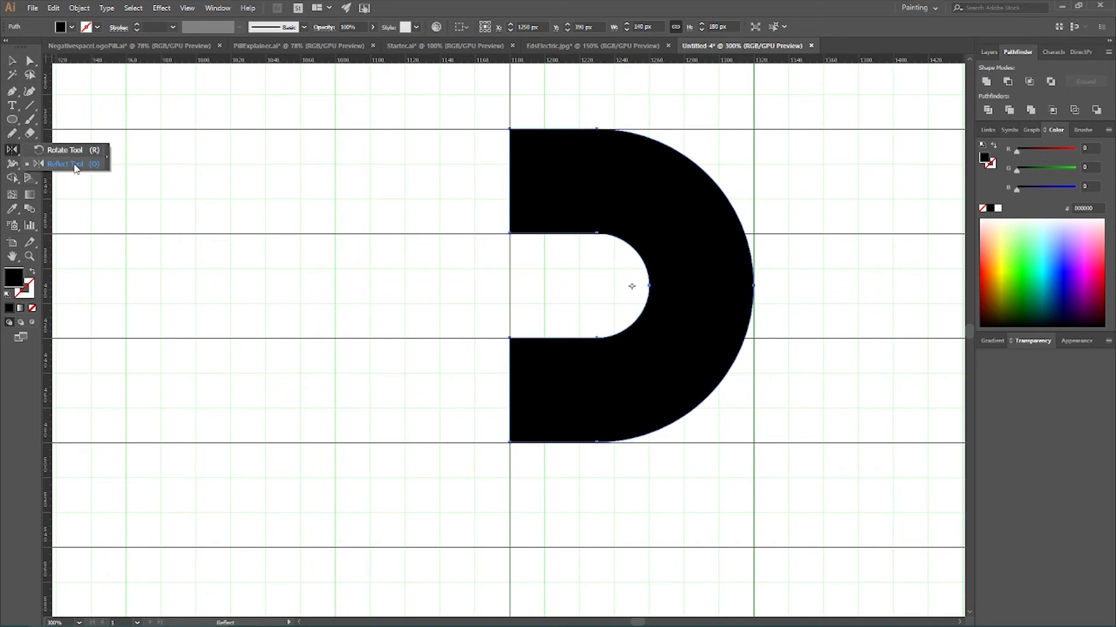
drag(77, 167, 76, 164)
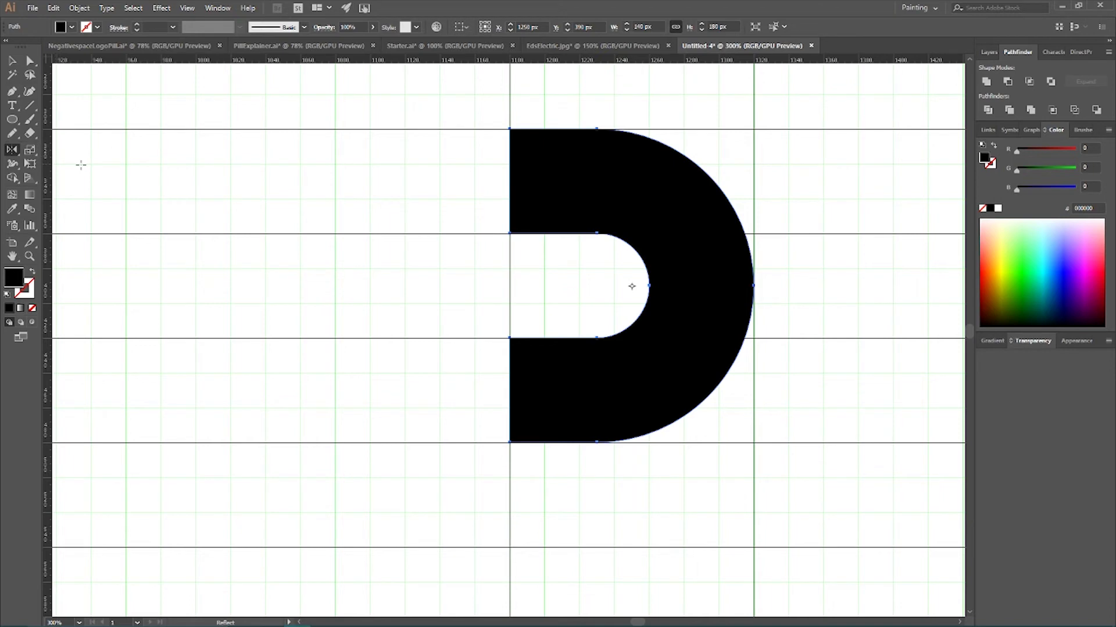
alt+click(509, 285)
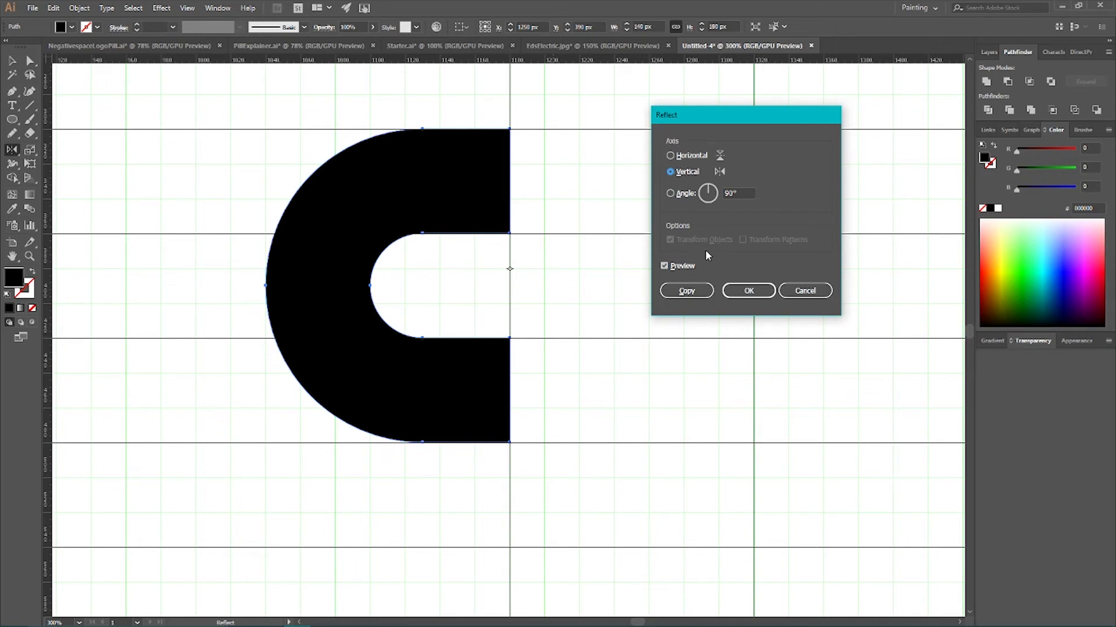
click(686, 291)
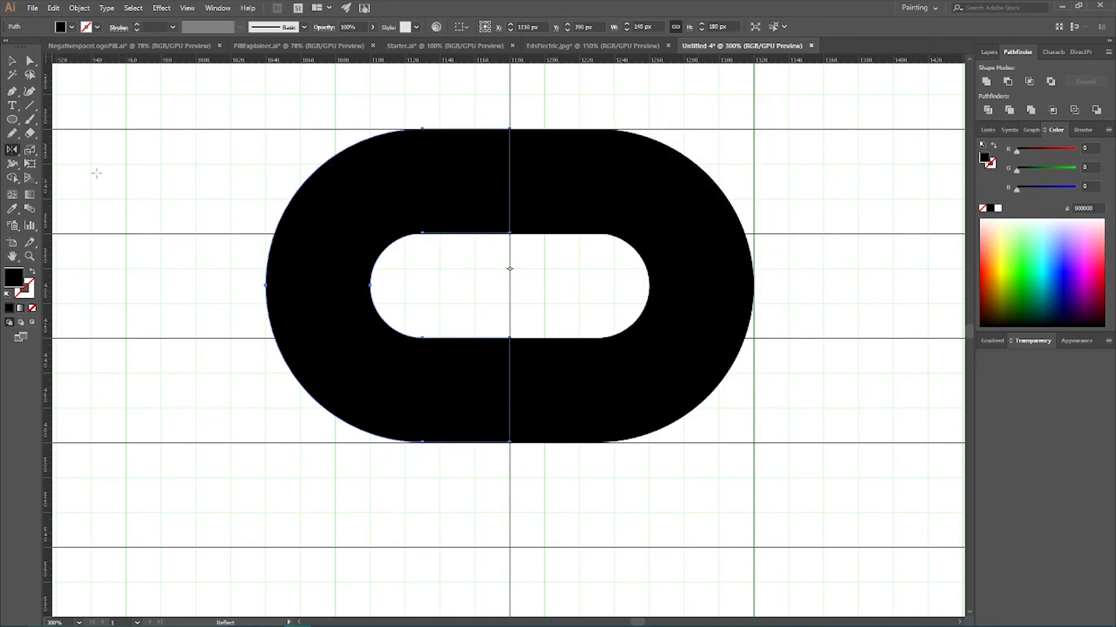
click(13, 62)
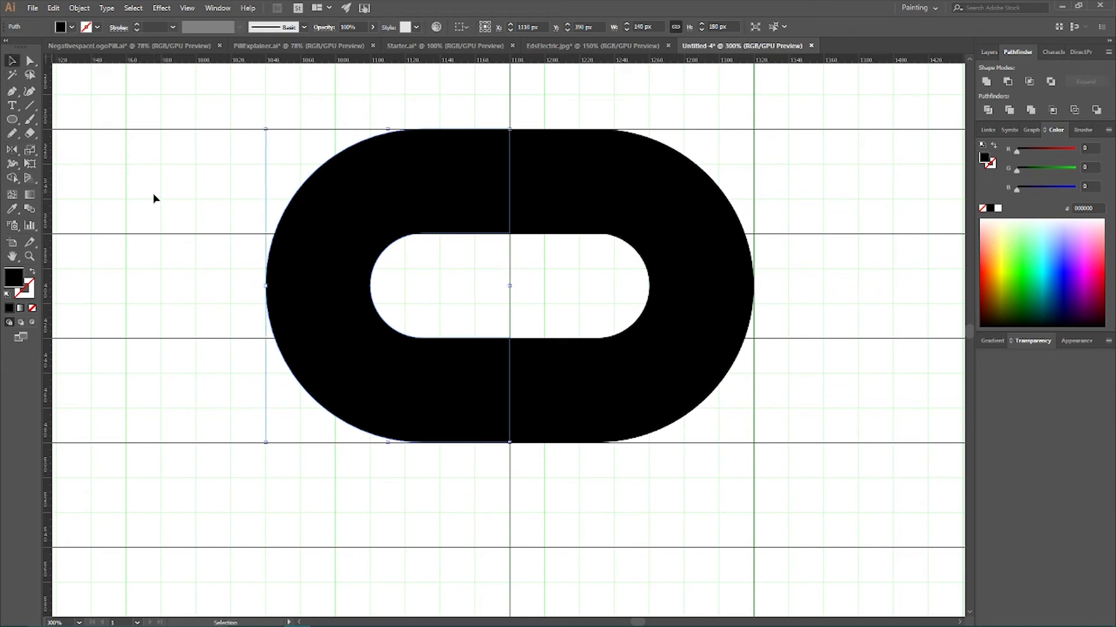
Step: Select both ring halves and fill the enclosed pill-shaped opening with black using the Shape Builder
click(224, 152)
click(372, 190)
shift+click(602, 181)
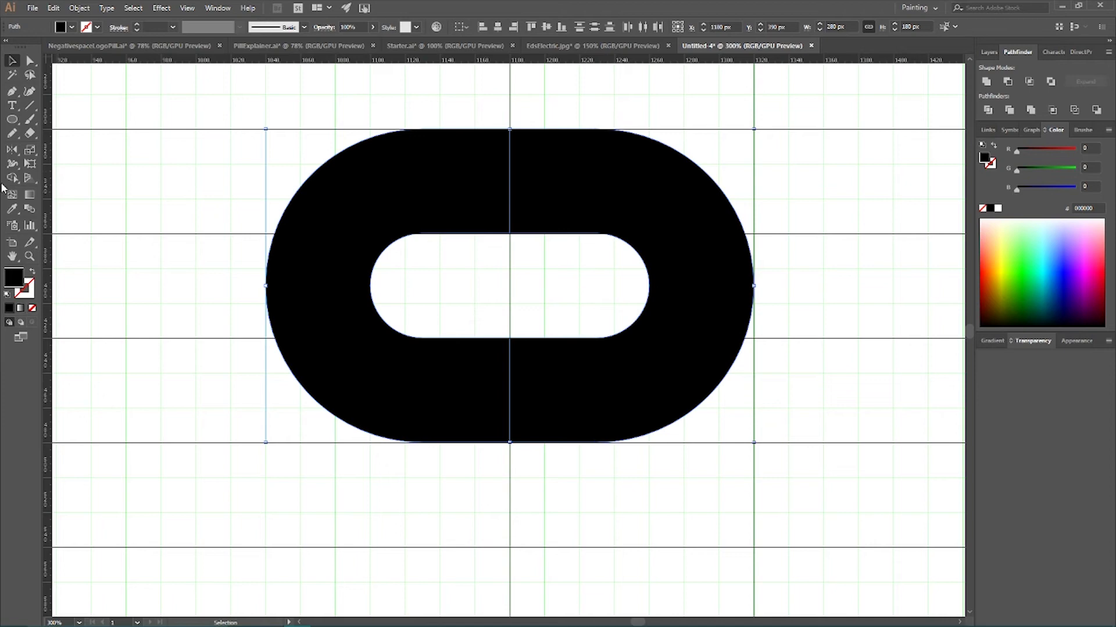
click(12, 178)
click(12, 178)
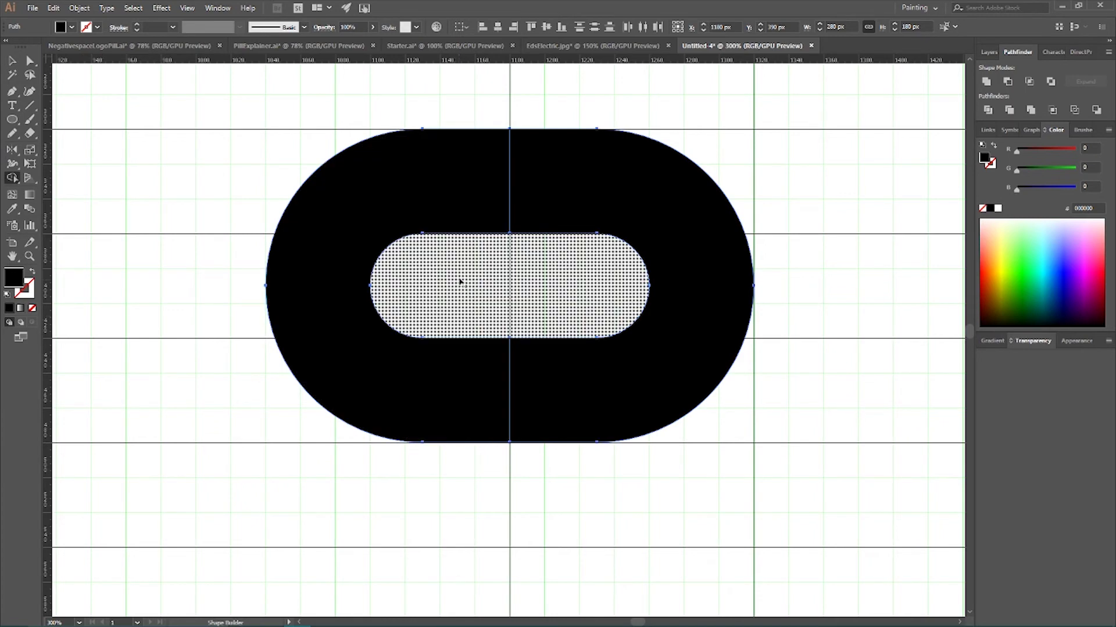
click(505, 273)
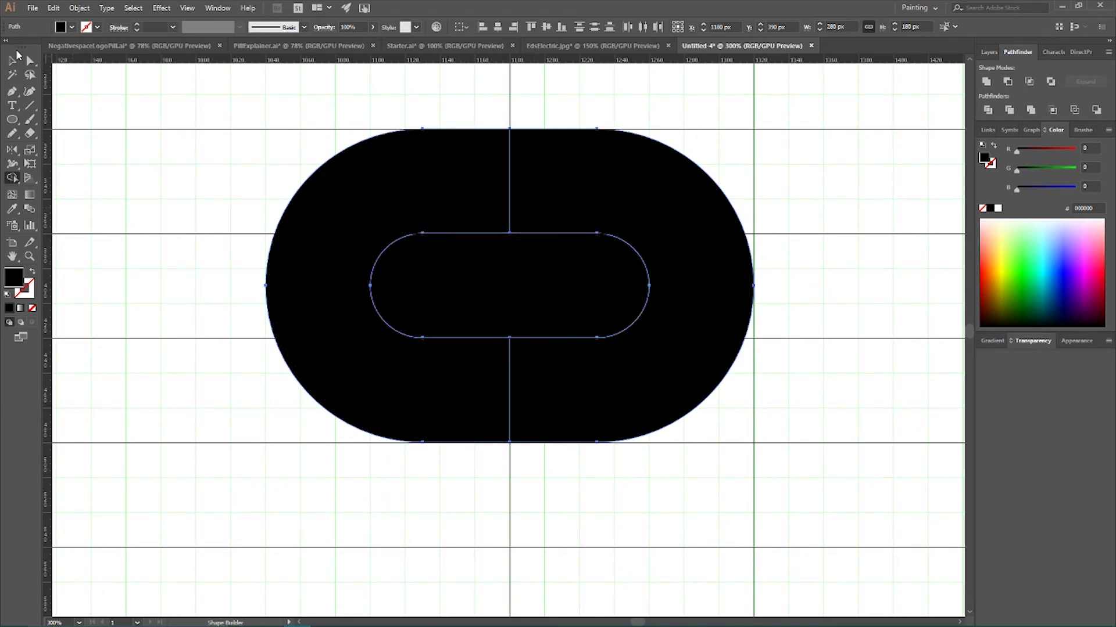
Step: Draw a vertical line 260 px long through the ring's centre and give it a black stroke
click(30, 106)
drag(510, 93, 510, 546)
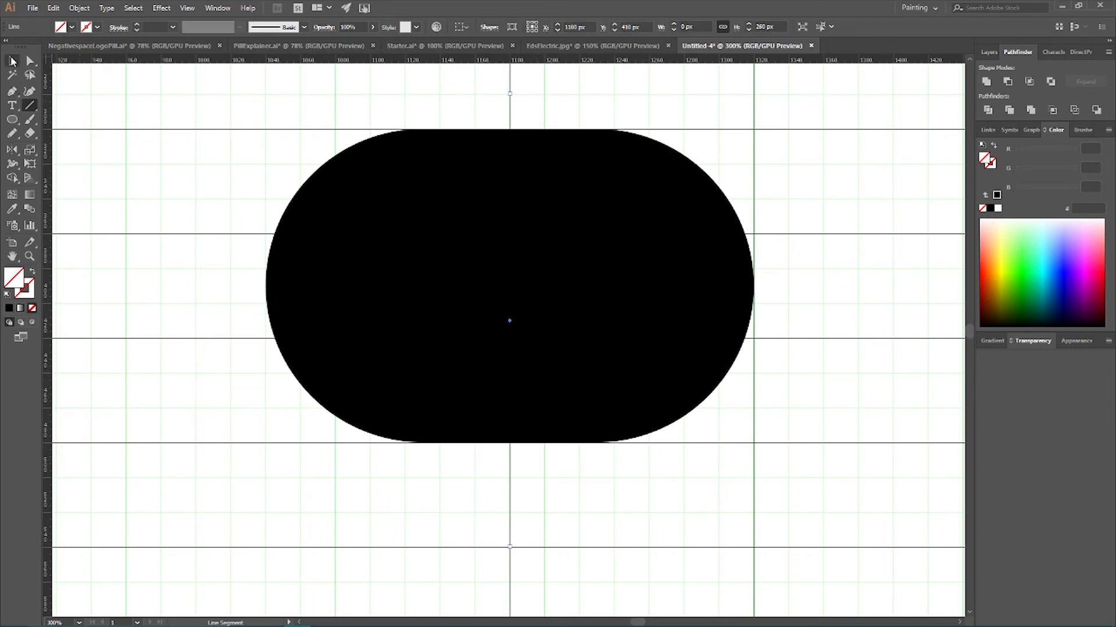
click(11, 60)
click(24, 287)
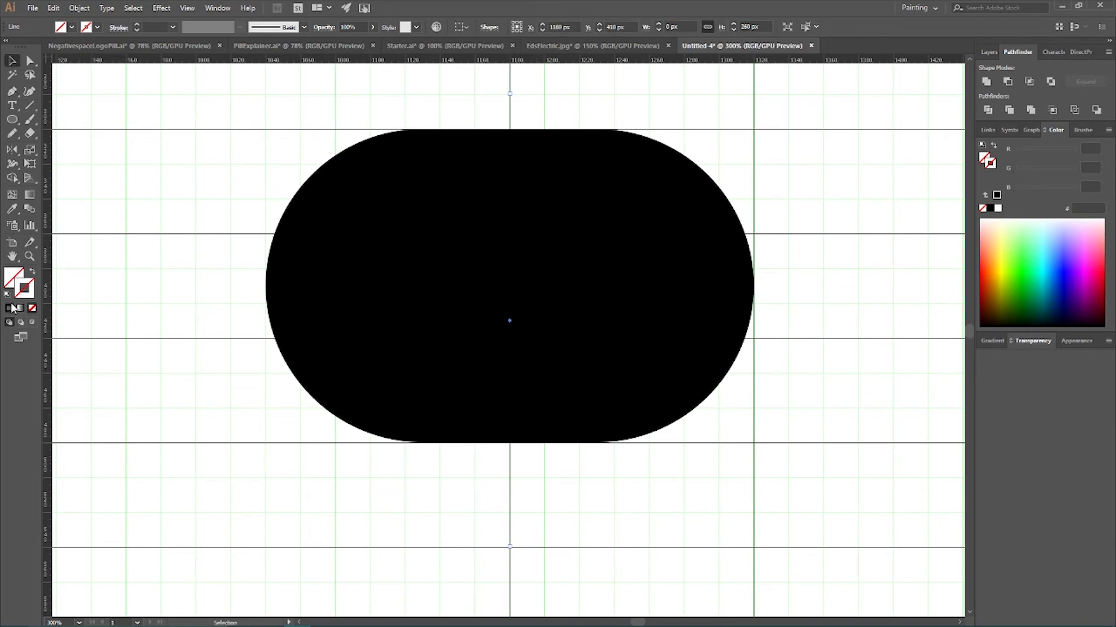
click(9, 308)
Step: Split the inner pill along the vertical line with the Shape Builder and remove its right half
drag(187, 105, 788, 444)
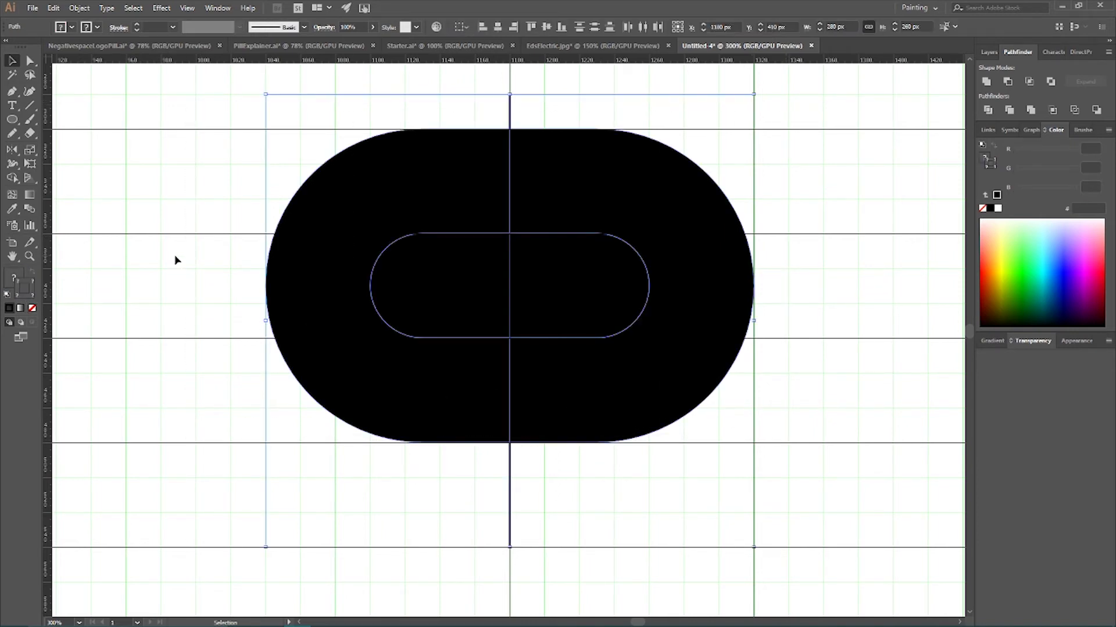
click(13, 179)
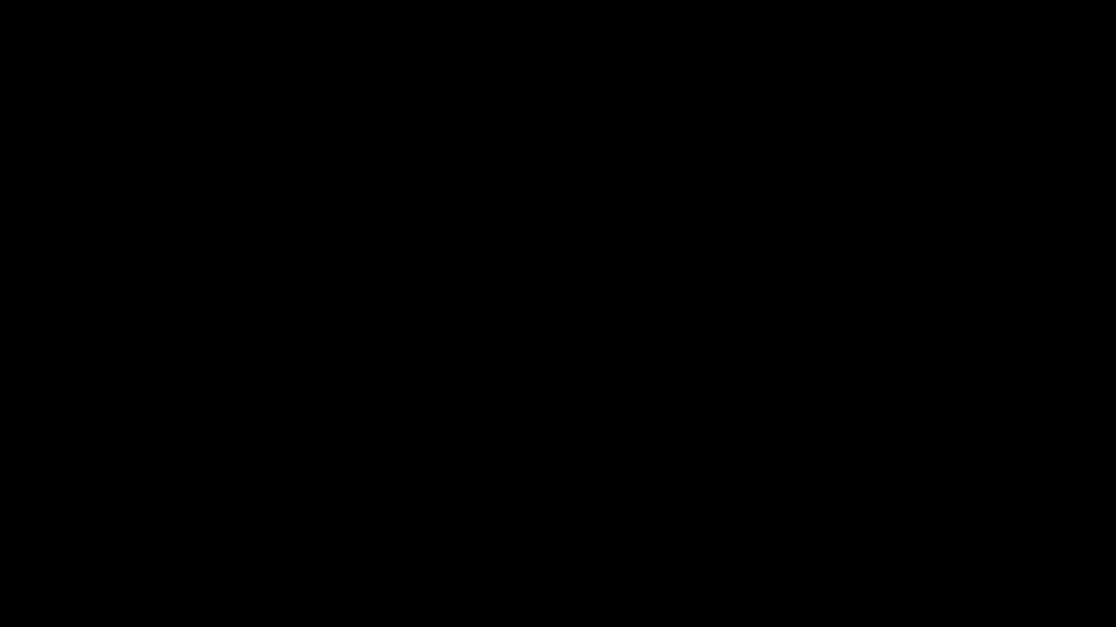
click(554, 272)
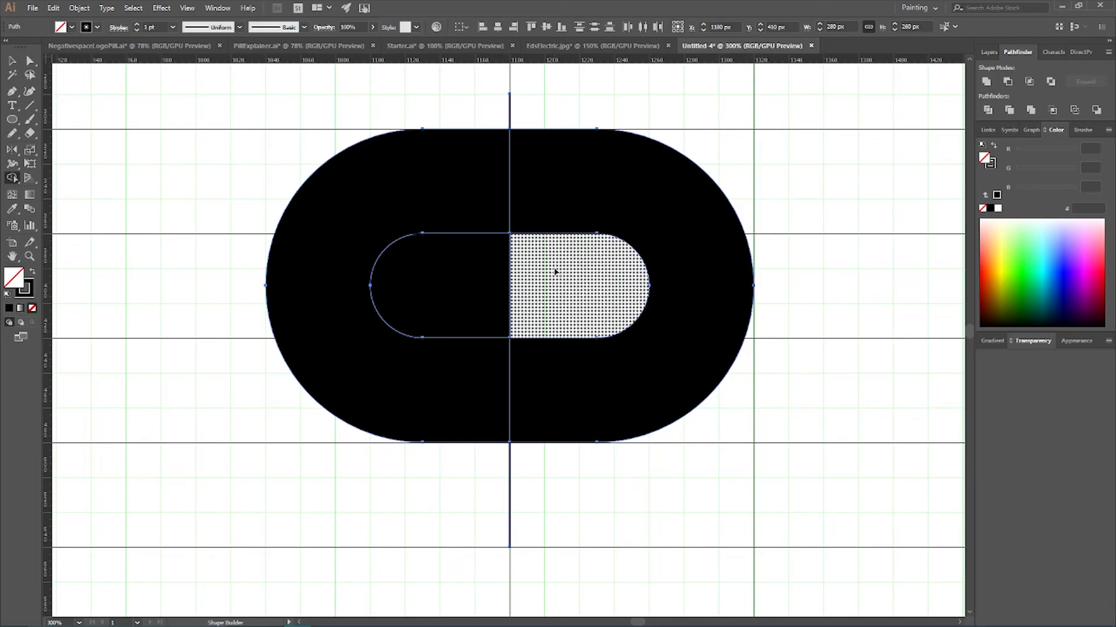
click(12, 61)
click(134, 131)
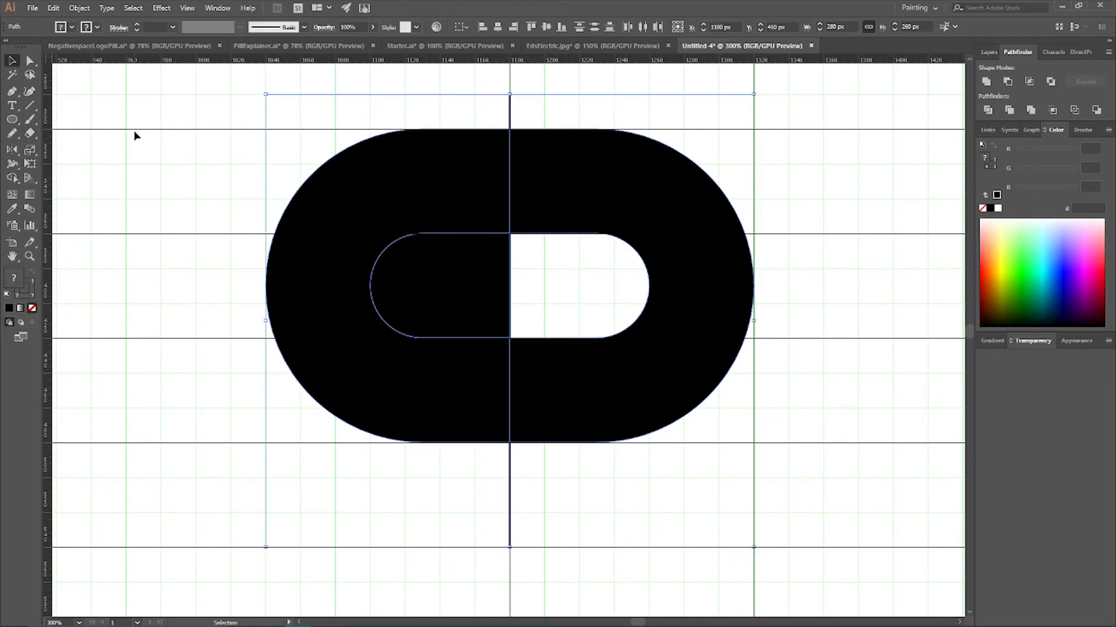
Step: Delete the left half of the outer ring and the vertical dividing line
click(393, 168)
right_click(394, 168)
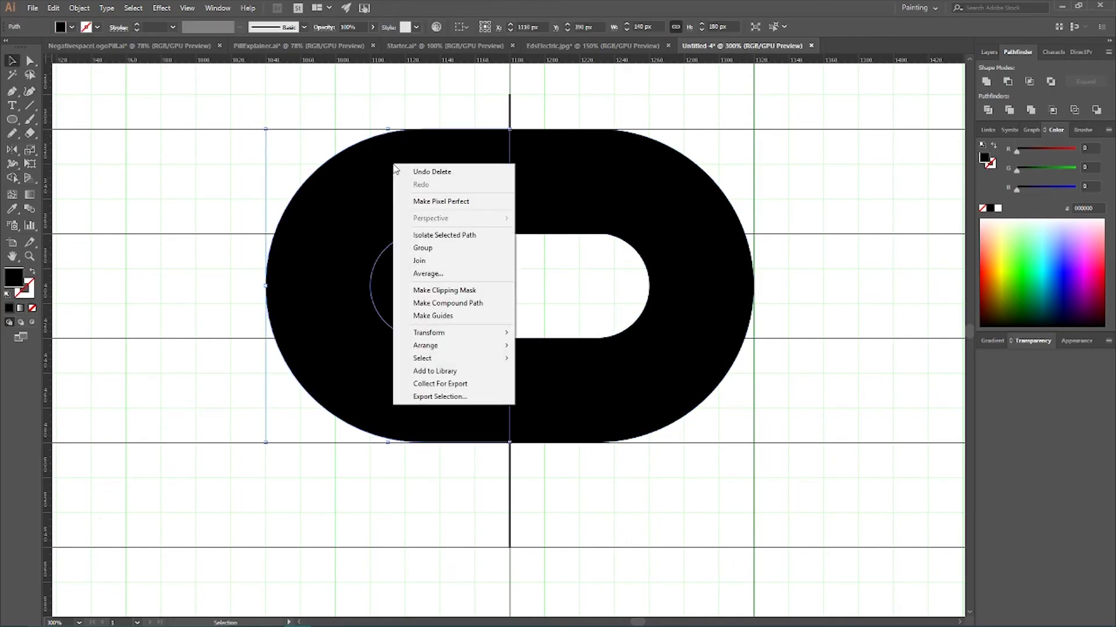
click(355, 205)
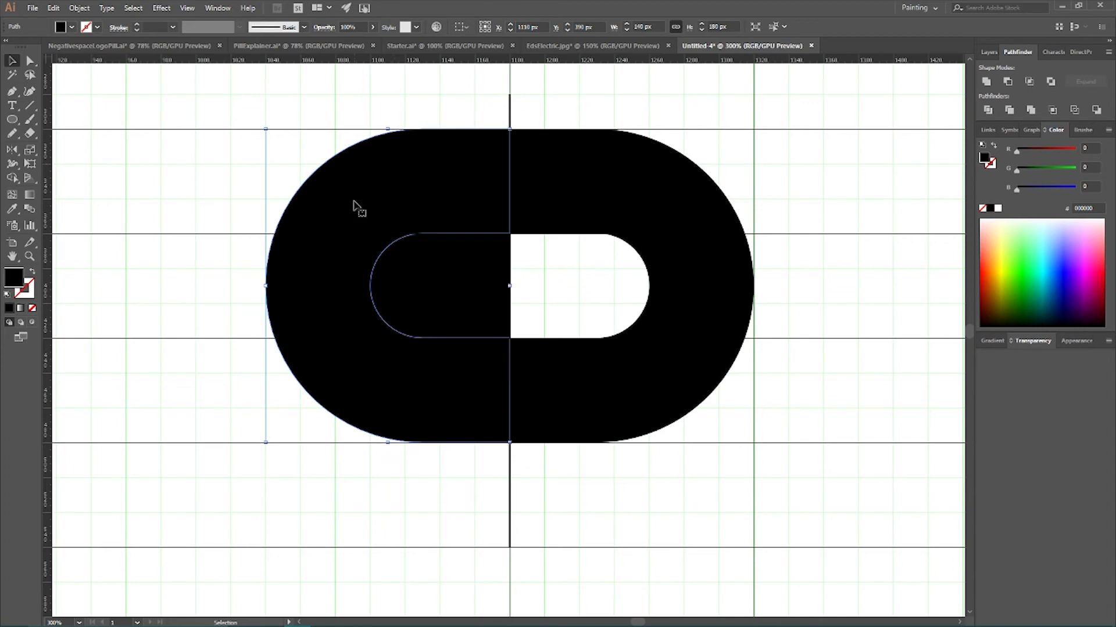
key(Delete)
click(509, 109)
key(Delete)
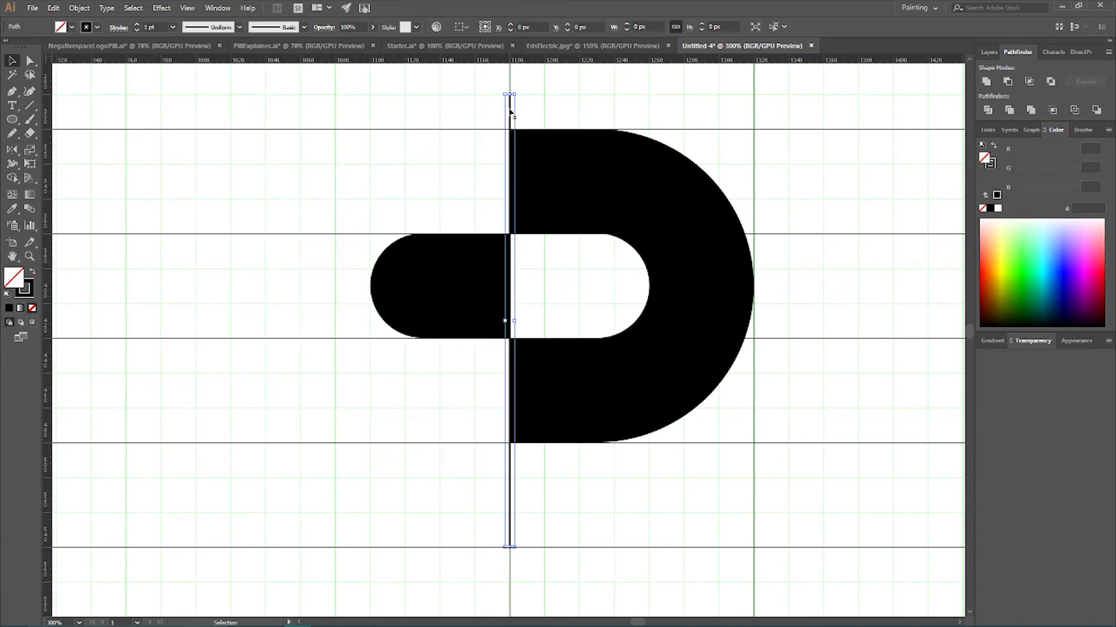
Step: Duplicate the U's right vertical bar and place the copy flush beneath the bowl, aligned with its straight left edge
scroll(475, 382, down, 5)
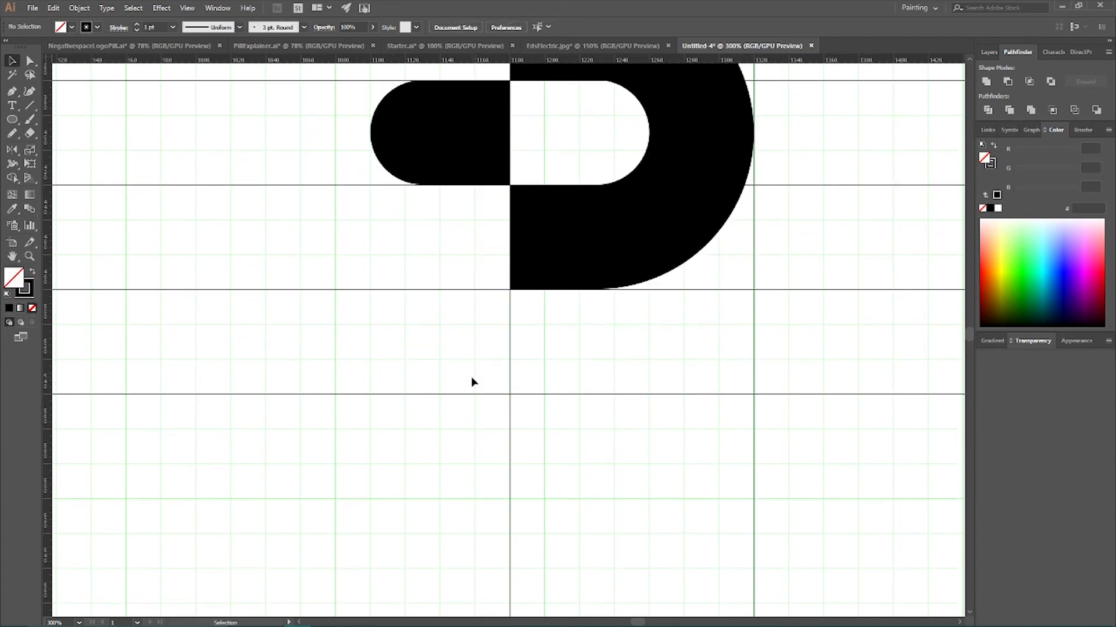
scroll(475, 383, up, 1)
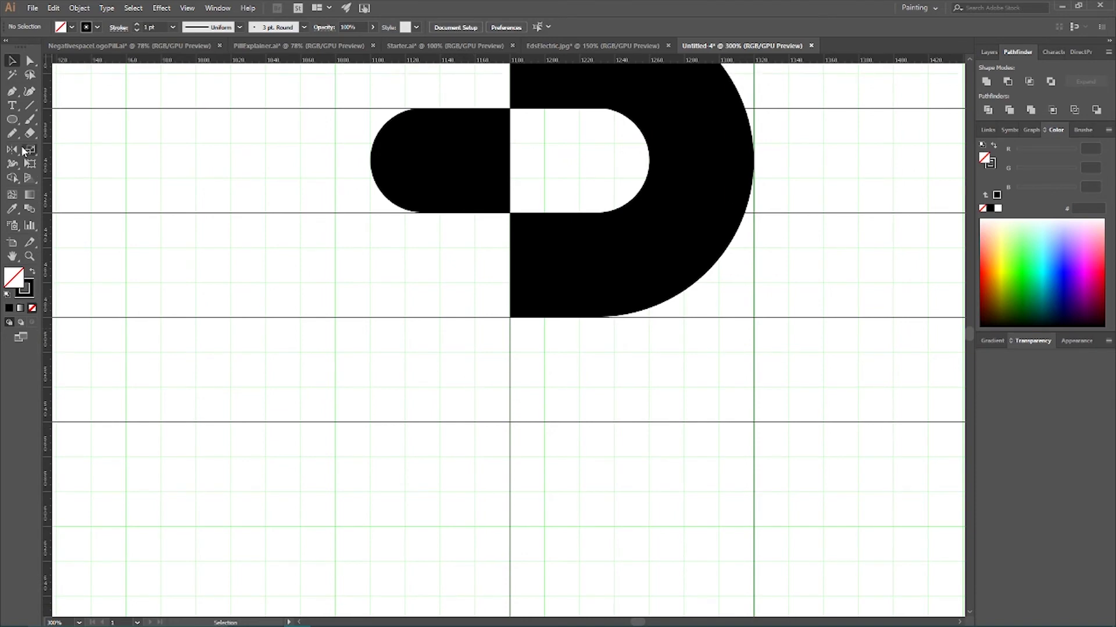
key(a)
key(ctrl+minus)
key(ctrl+minus)
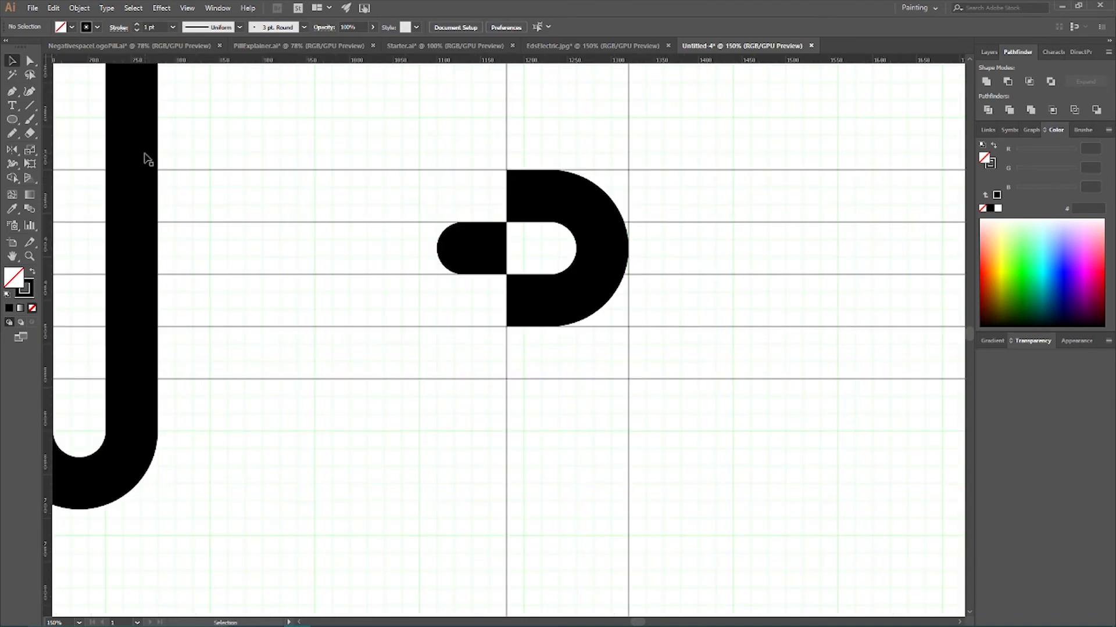
mouse_move(129, 156)
mouse_down()
mouse_move(284, 247)
mouse_move(505, 475)
mouse_move(523, 481)
mouse_move(524, 471)
mouse_up()
scroll(583, 523, down, 5)
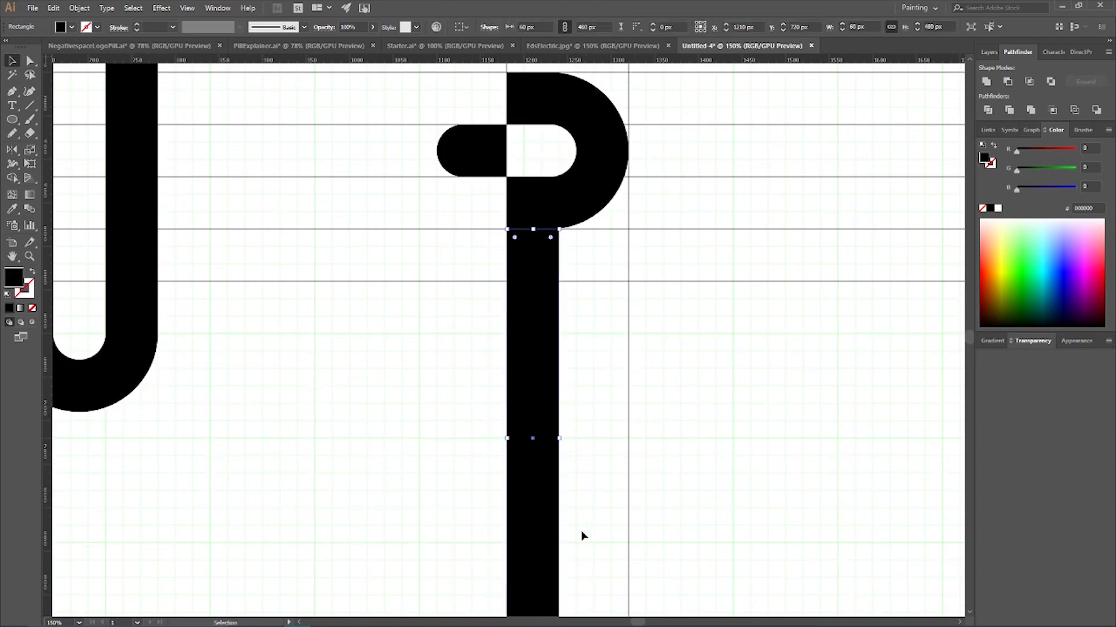
Step: Shorten the copied bar from its lower end to about 120 px to form the stem of the P
drag(532, 537, 540, 219)
click(672, 180)
scroll(655, 222, up, 3)
scroll(655, 222, up, 3)
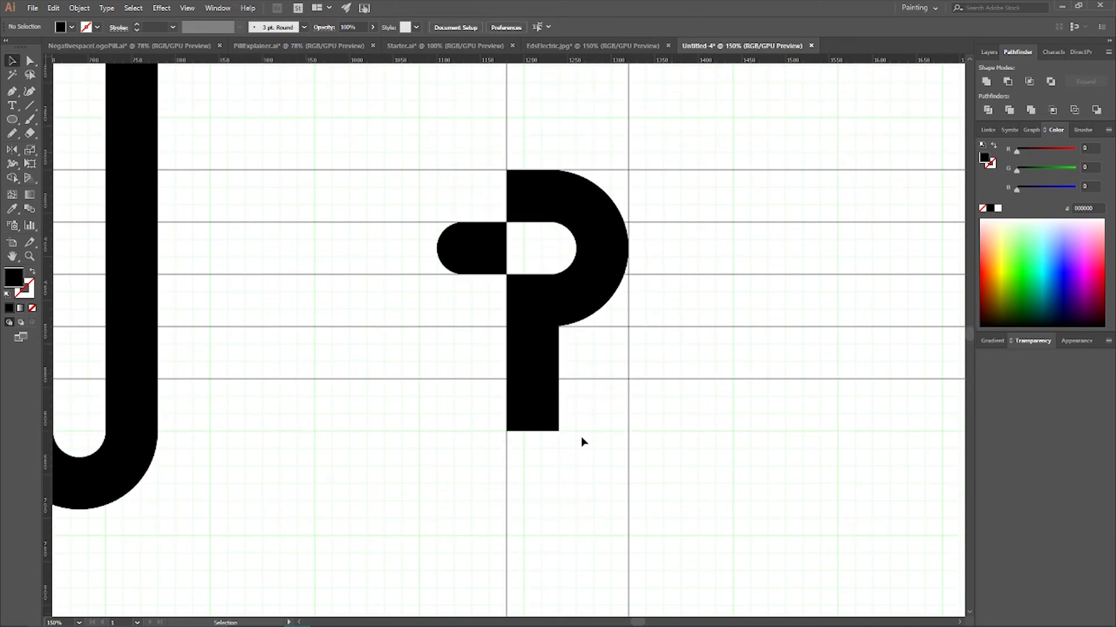
drag(352, 137, 734, 481)
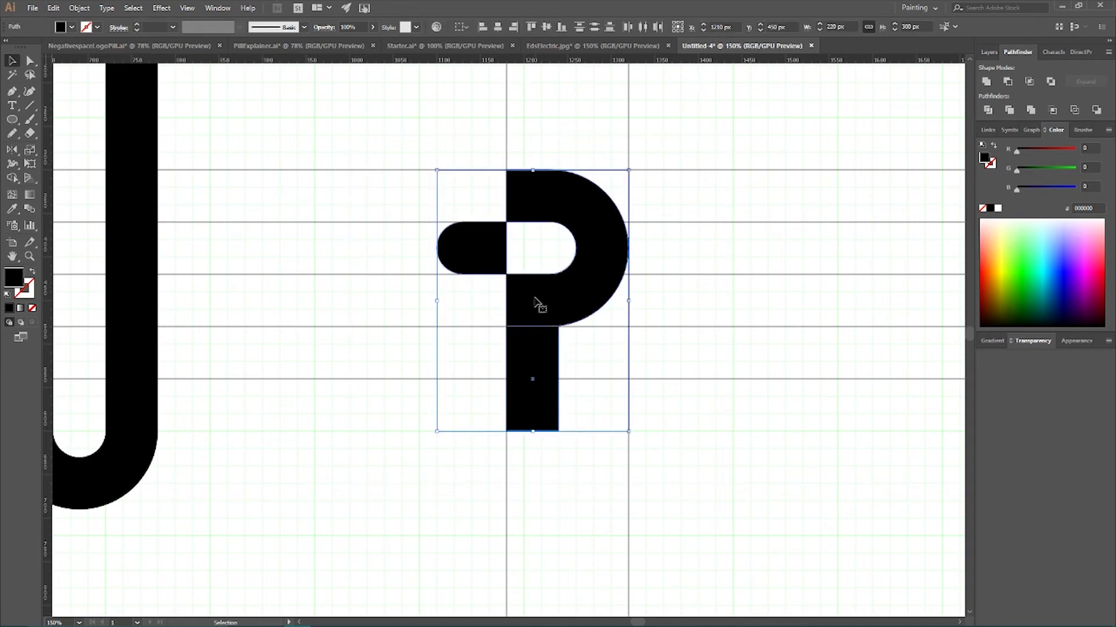
key(ctrl+shift+a)
Step: Build a lowercase i beside the P from copied bars, with a 160 px stem, a 60 px square dot and a gap of about 20 px
scroll(457, 270, up, 2)
drag(128, 203, 692, 433)
scroll(703, 226, up, 3)
drag(692, 477, 685, 389)
click(773, 324)
scroll(773, 324, down, 5)
drag(690, 295, 690, 277)
drag(684, 156, 690, 209)
click(762, 174)
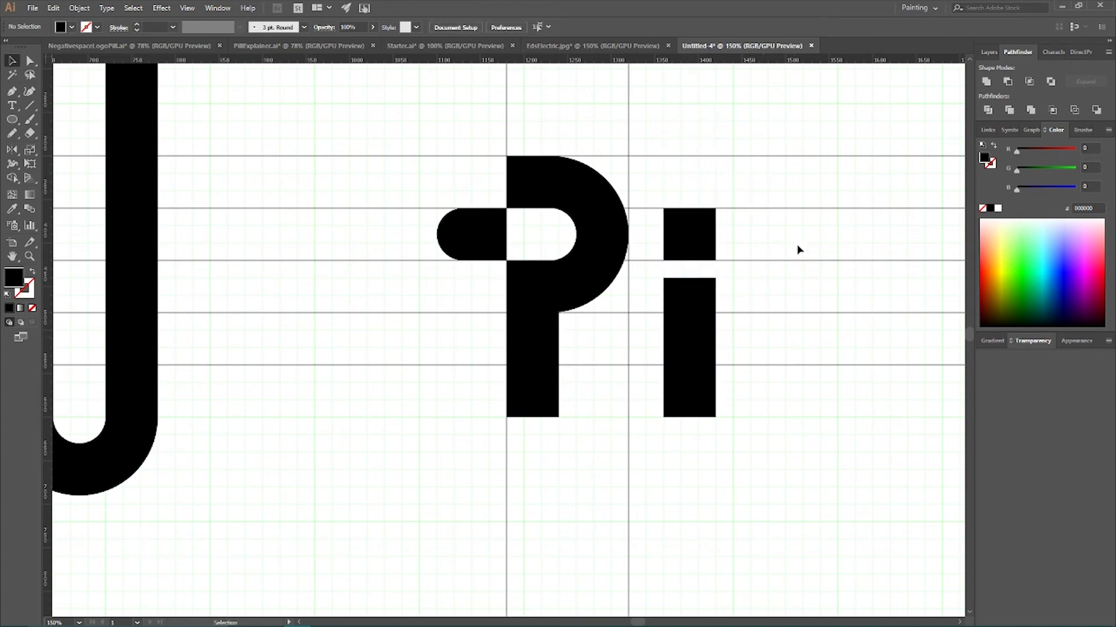
Step: Duplicate the i's stem 120 px to the right, extend it to 320 px tall, and copy it another 120 px over as a second l
scroll(793, 243, down, 1)
drag(710, 304, 801, 306)
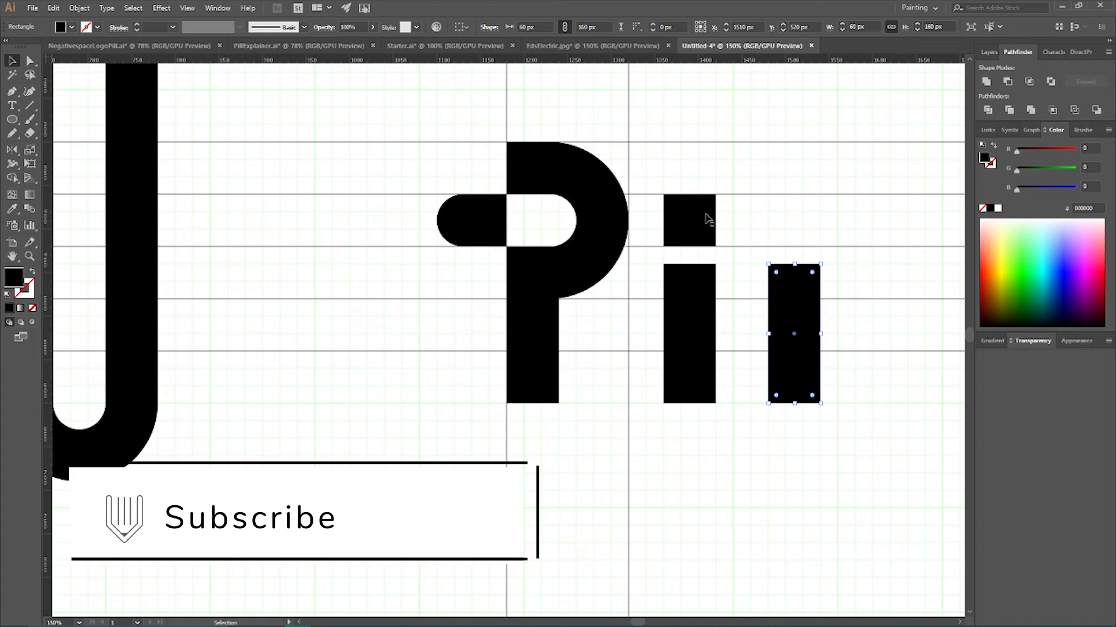
drag(794, 264, 907, 240)
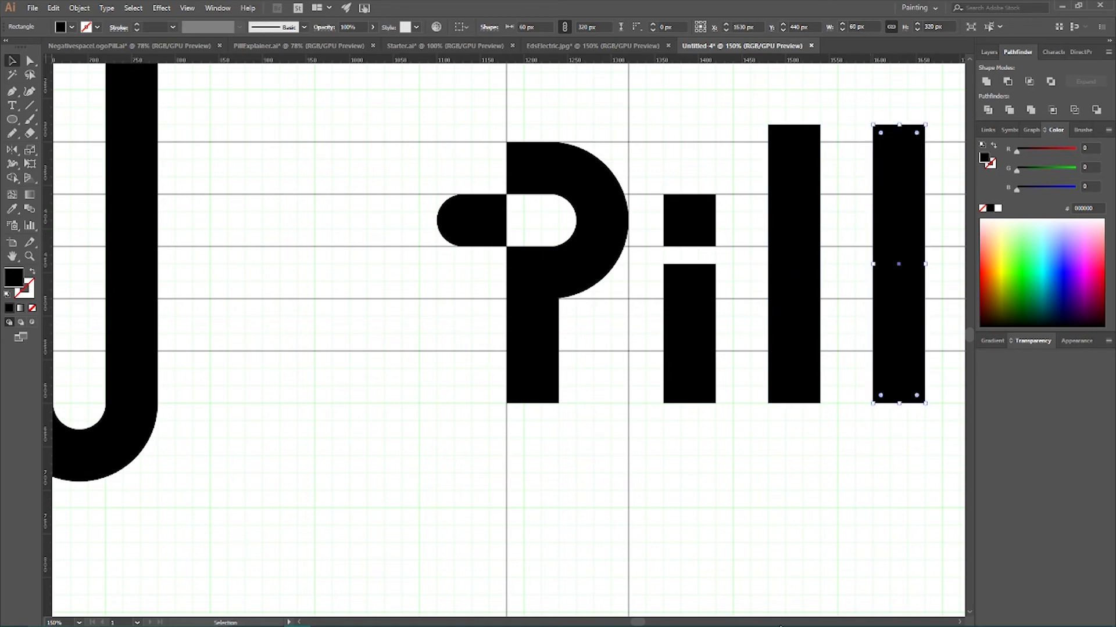
scroll(639, 616, right, 5)
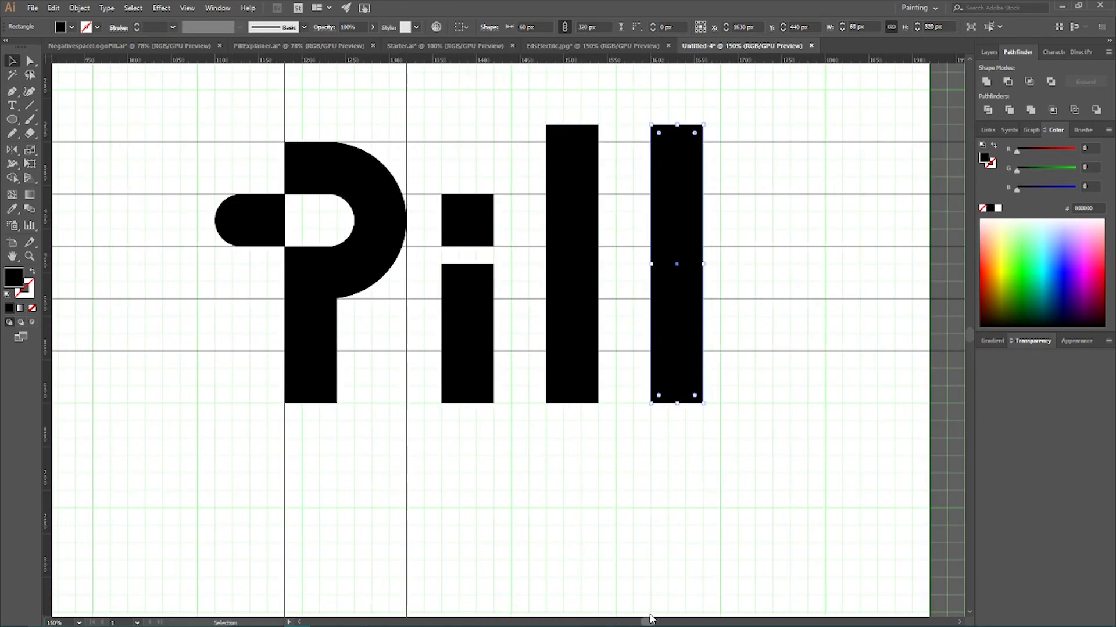
click(754, 129)
click(686, 169)
click(769, 179)
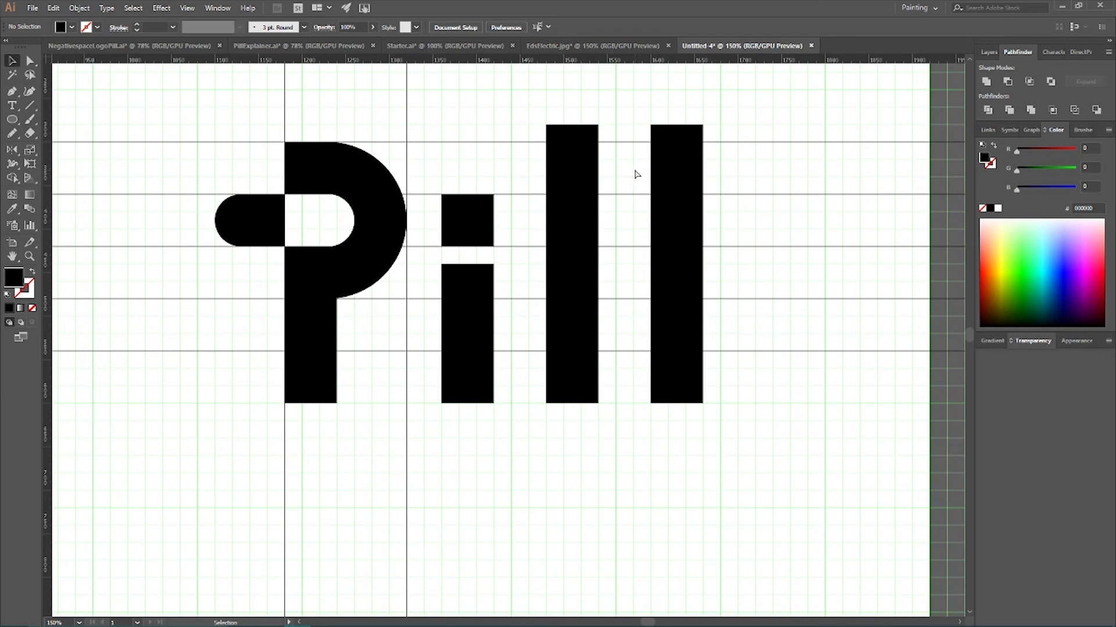
Step: Raise the i's dot and stem top by 20 px, making the stem 180 px tall, and place a horizontal guide along the baseline
key(ctrl+minus)
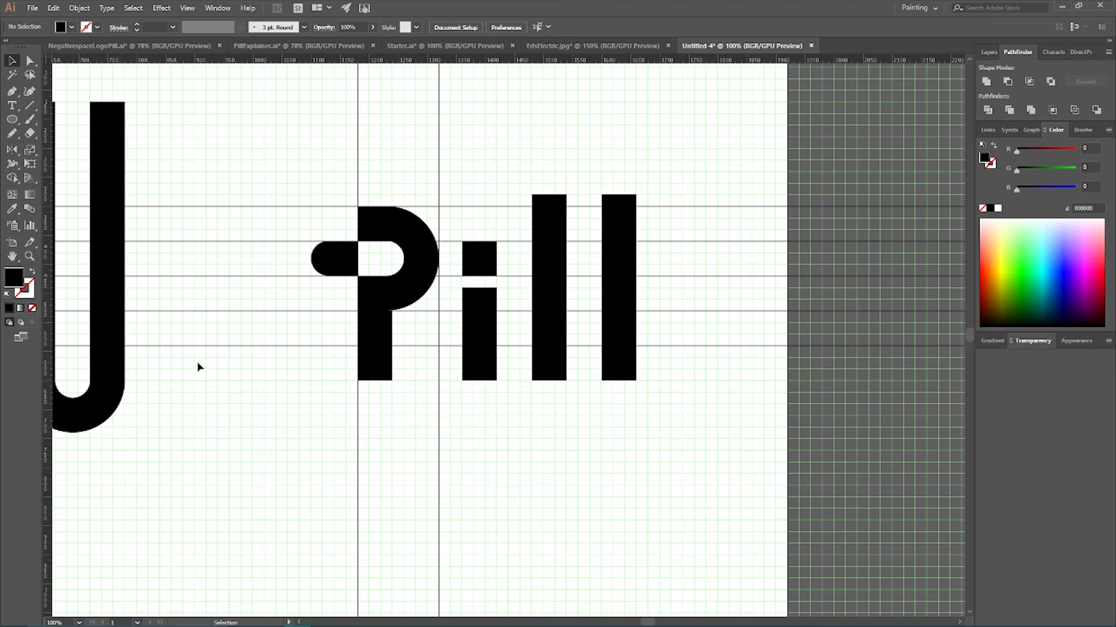
drag(288, 152, 726, 442)
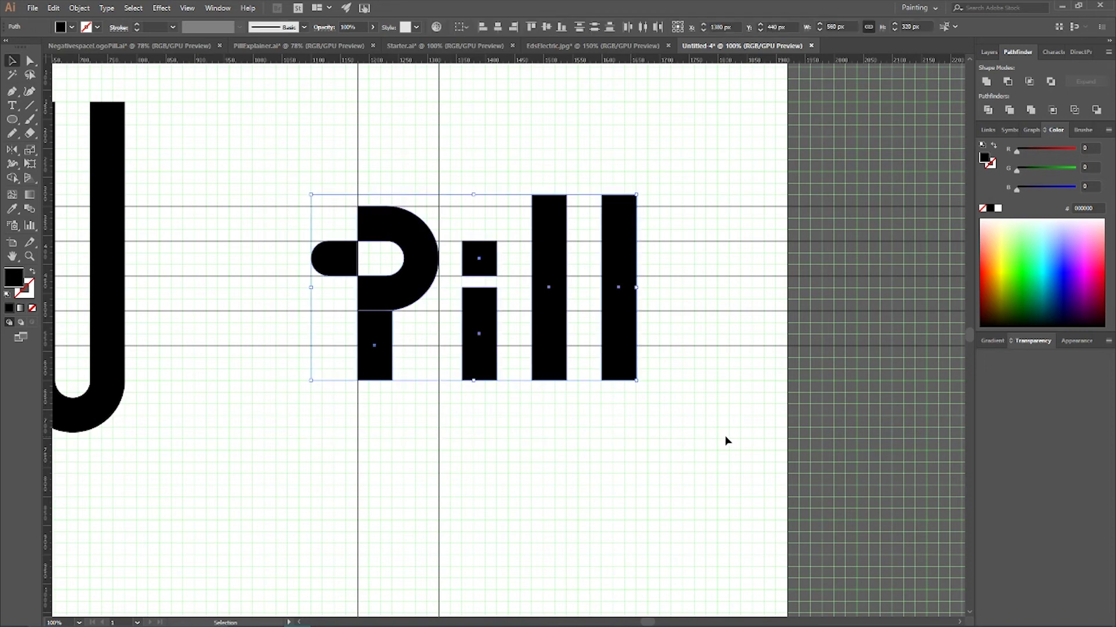
click(727, 441)
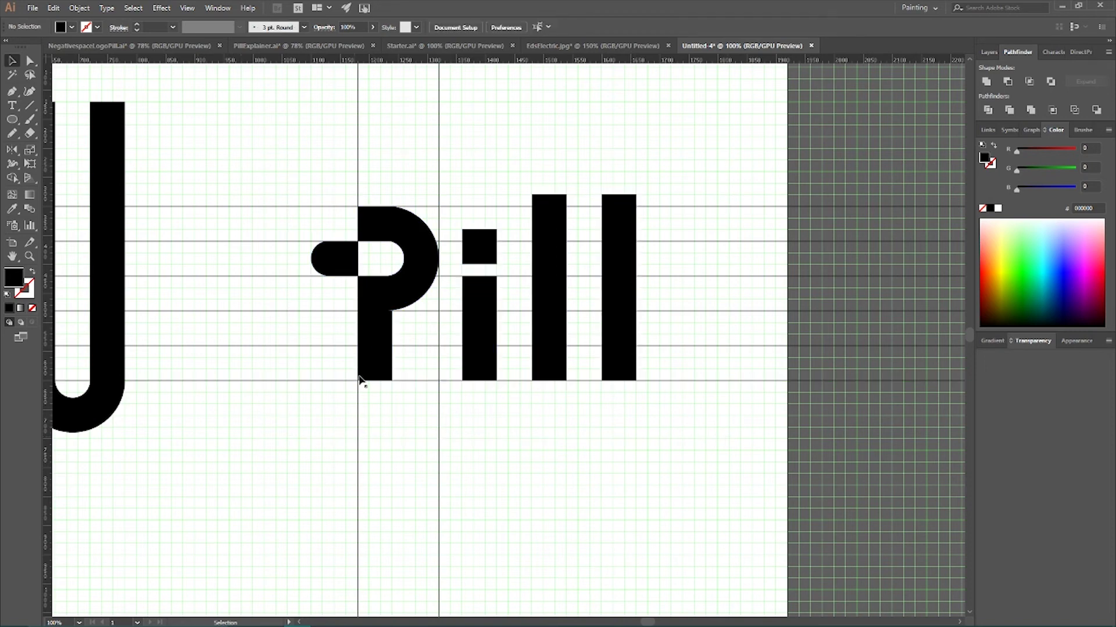
Step: Place two vertical guides 60 px apart in the empty space between the U and the P
click(12, 119)
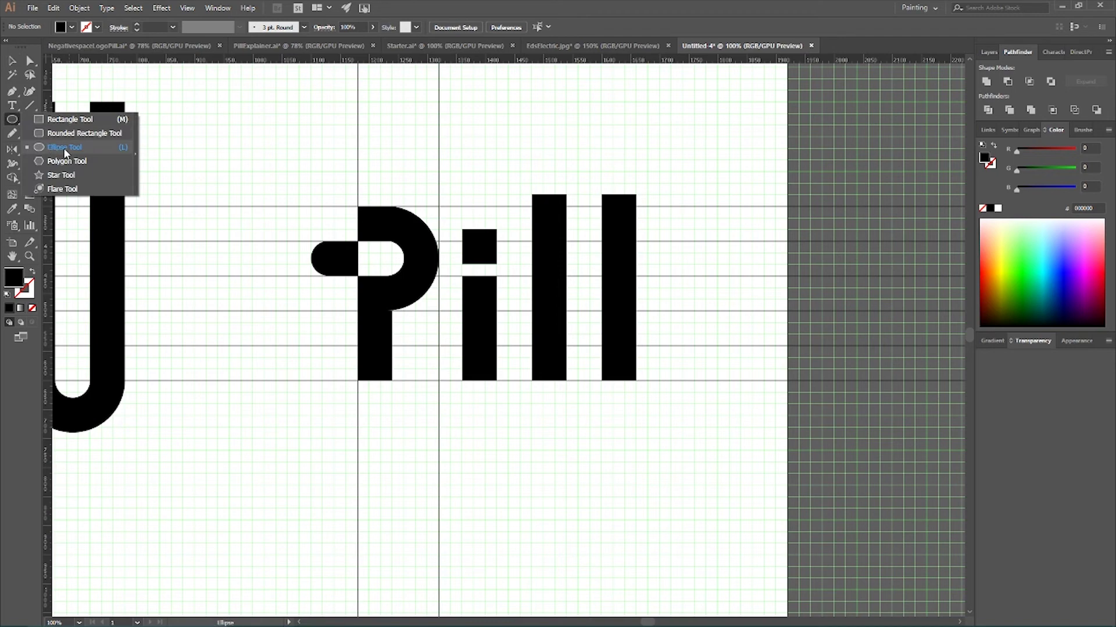
click(67, 149)
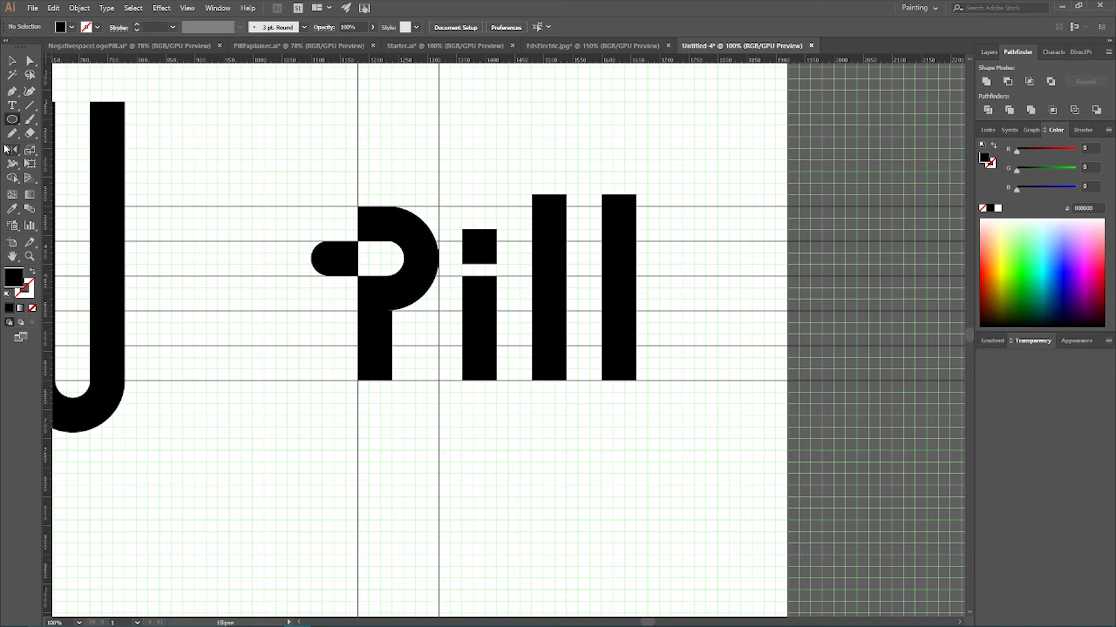
drag(50, 123, 229, 139)
drag(52, 143, 265, 178)
drag(10, 125, 67, 147)
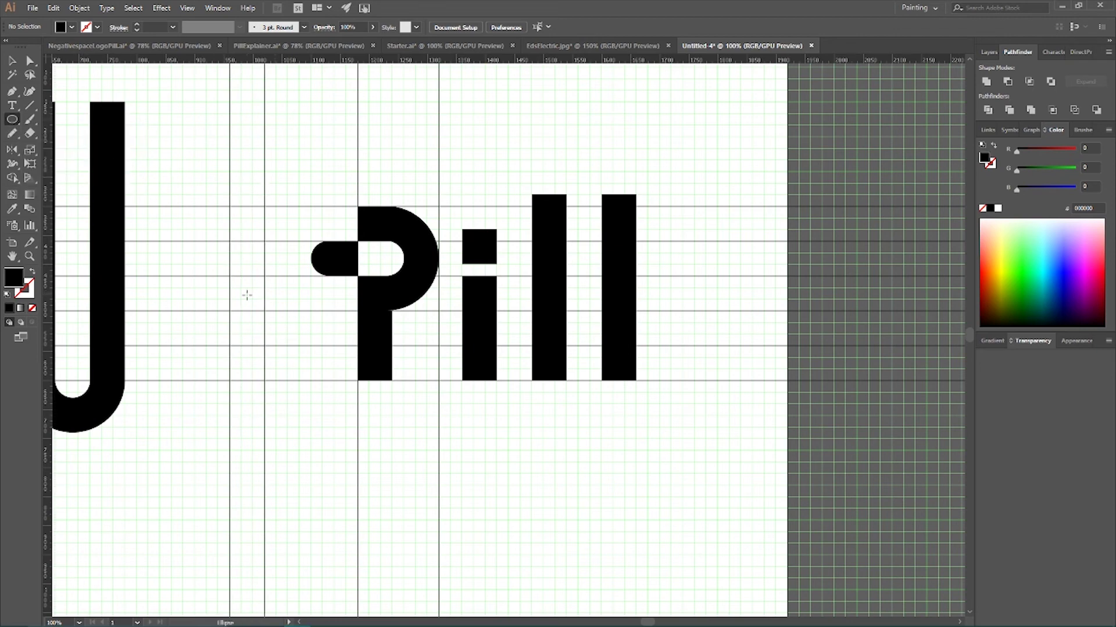
Step: Draw a circle at the new guides and scale it to 60 px in diameter so it fits exactly between them
drag(241, 287, 264, 311)
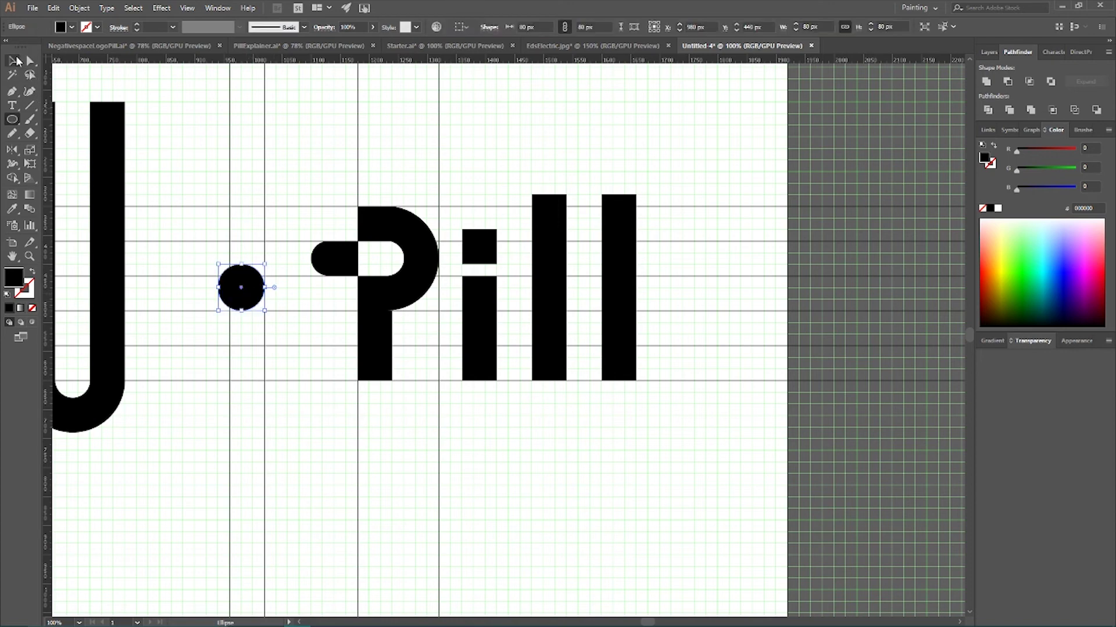
click(11, 61)
drag(218, 265, 231, 274)
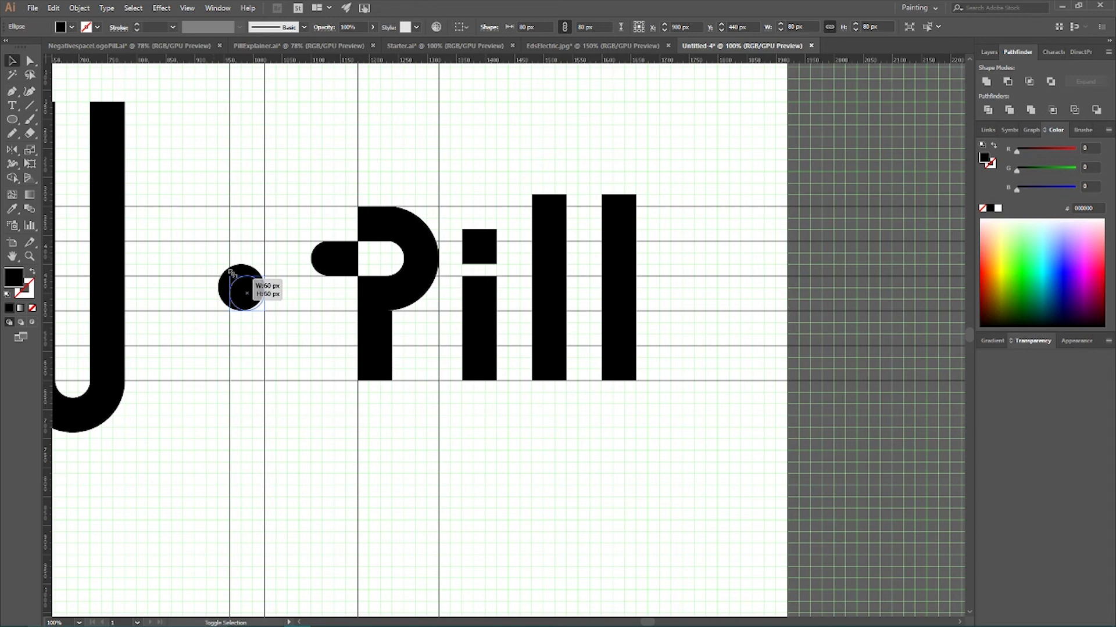
drag(230, 272, 229, 277)
click(200, 245)
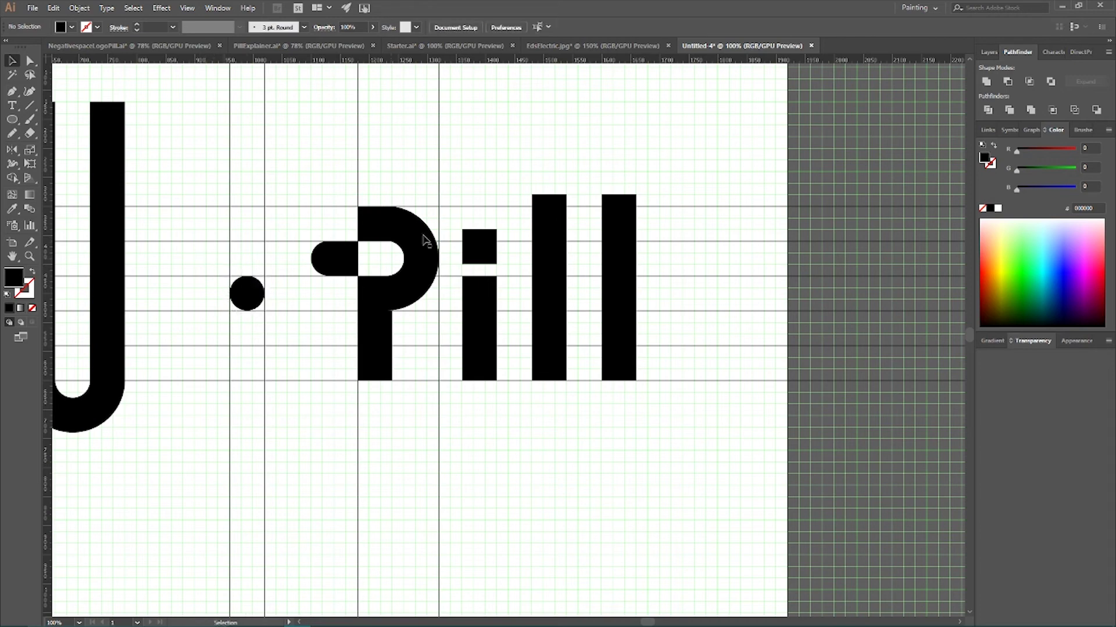
Step: Fill the 60 px circle with the blue 42a7f4
click(240, 303)
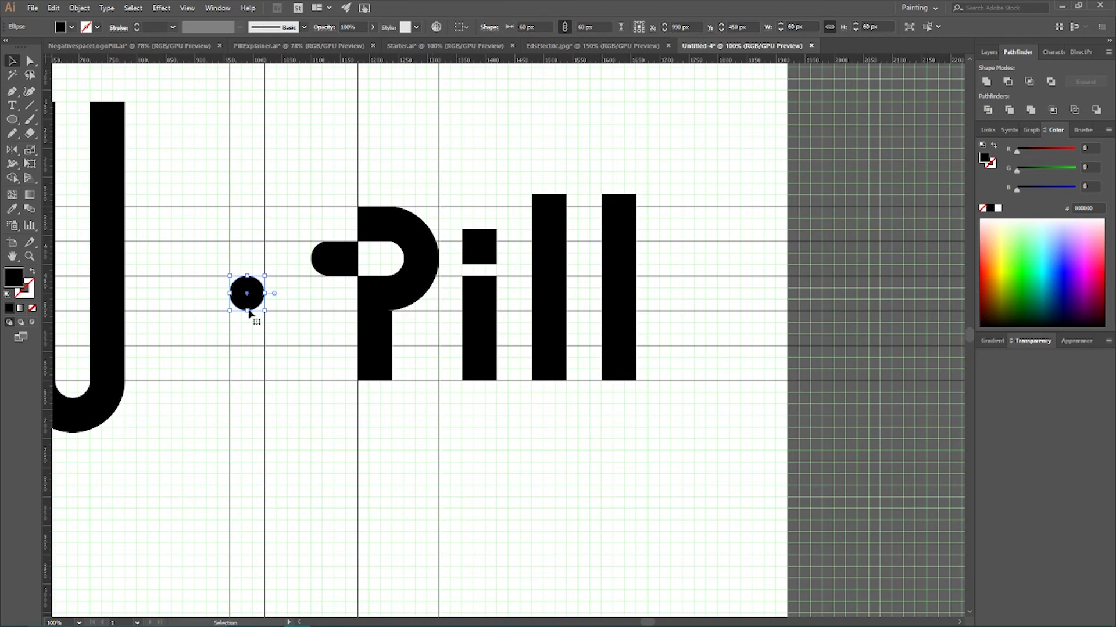
double_click(13, 282)
drag(503, 258, 447, 192)
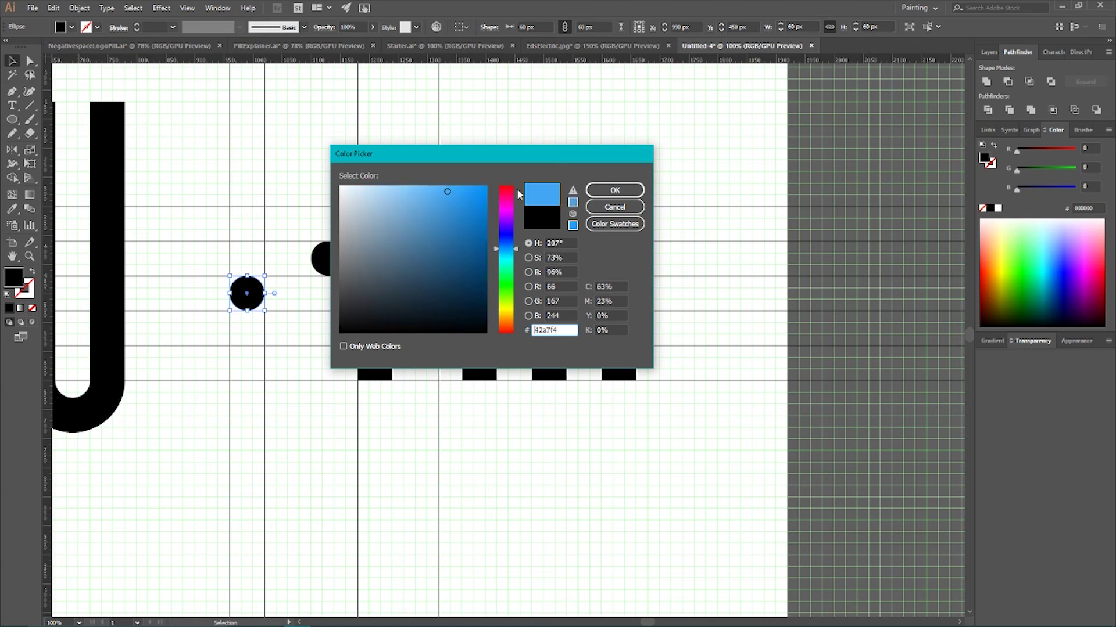
click(611, 192)
Step: Place copies of the blue circle over the i's dot, the feet of all four letters and the tops of both l's
click(251, 169)
drag(260, 308, 555, 219)
drag(555, 219, 623, 219)
drag(623, 220, 621, 363)
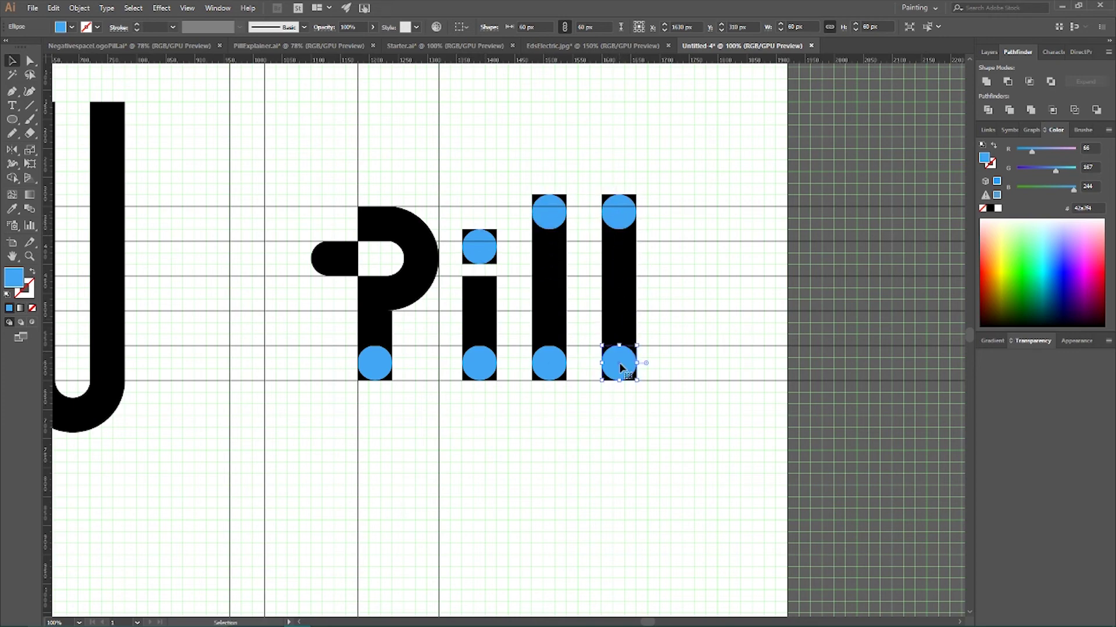
Step: Cut away the P stem's lower left corner outside the blue circle with the Shape Builder tool
click(393, 316)
drag(334, 151, 399, 440)
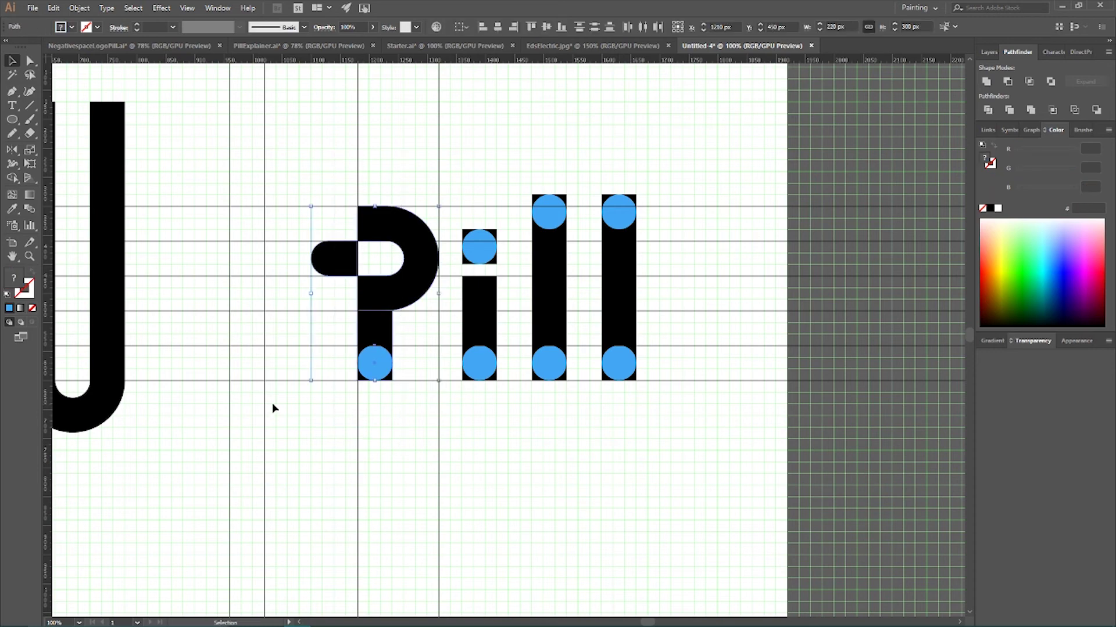
click(12, 177)
click(68, 180)
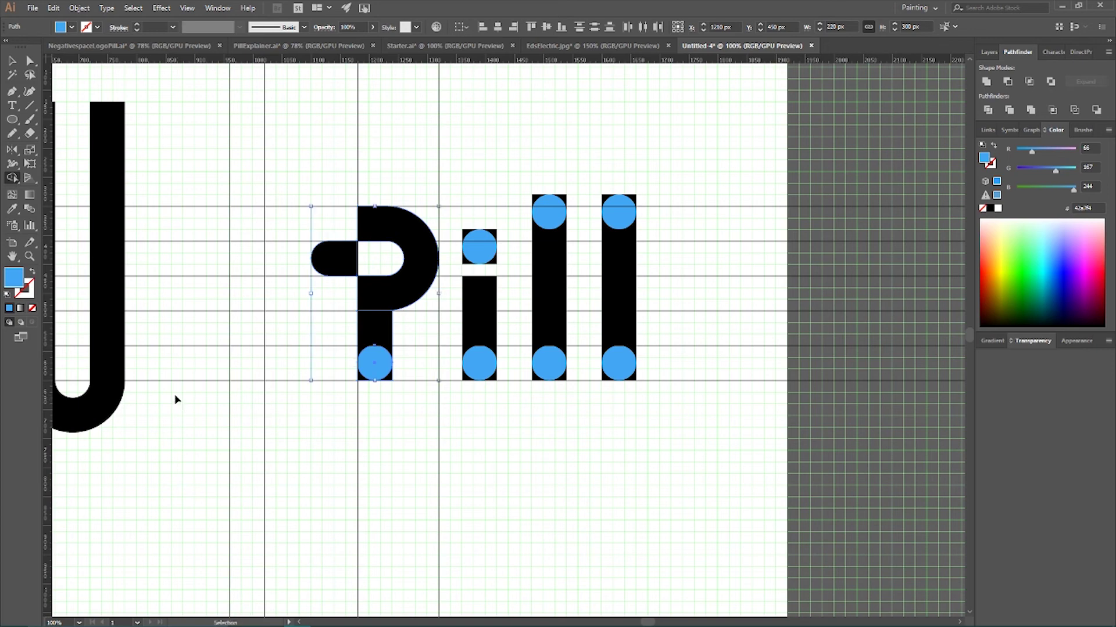
key(ctrl+plus)
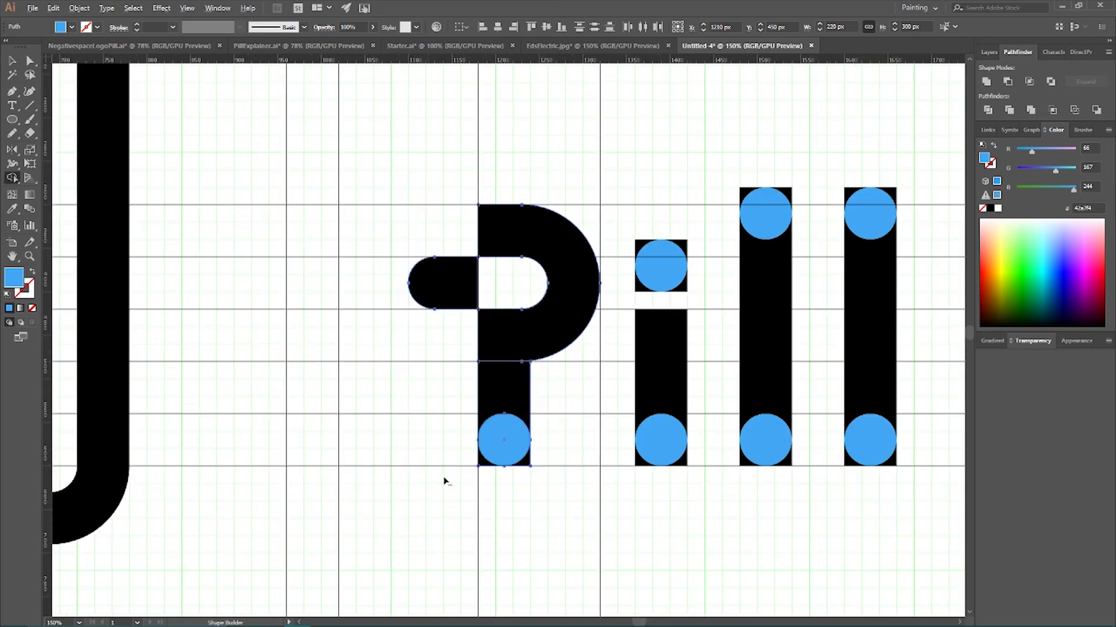
drag(442, 439, 489, 474)
Step: Delete the black square behind the i's blue dot
click(12, 63)
click(639, 244)
key(Delete)
Step: Round the i stem's lower left corner by cutting away the part outside its circle with the Shape Builder tool
click(637, 427)
click(609, 368)
drag(611, 368, 689, 511)
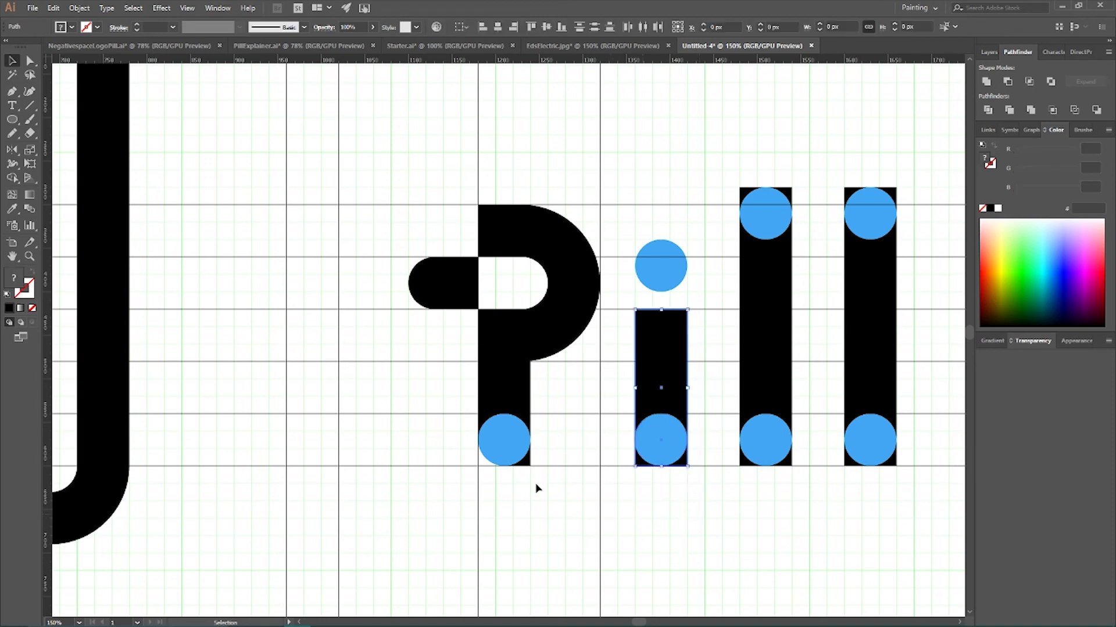
key(shift+m)
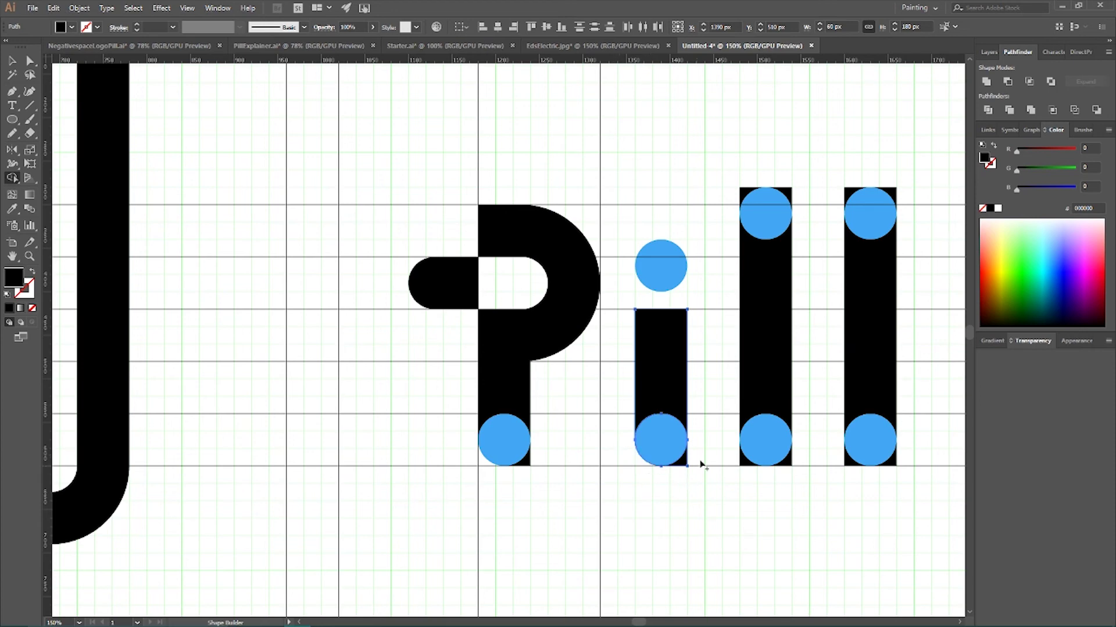
Step: Trim the upper and lower left corners of both l's to their circles with the Shape Builder tool
click(12, 60)
drag(760, 170, 877, 473)
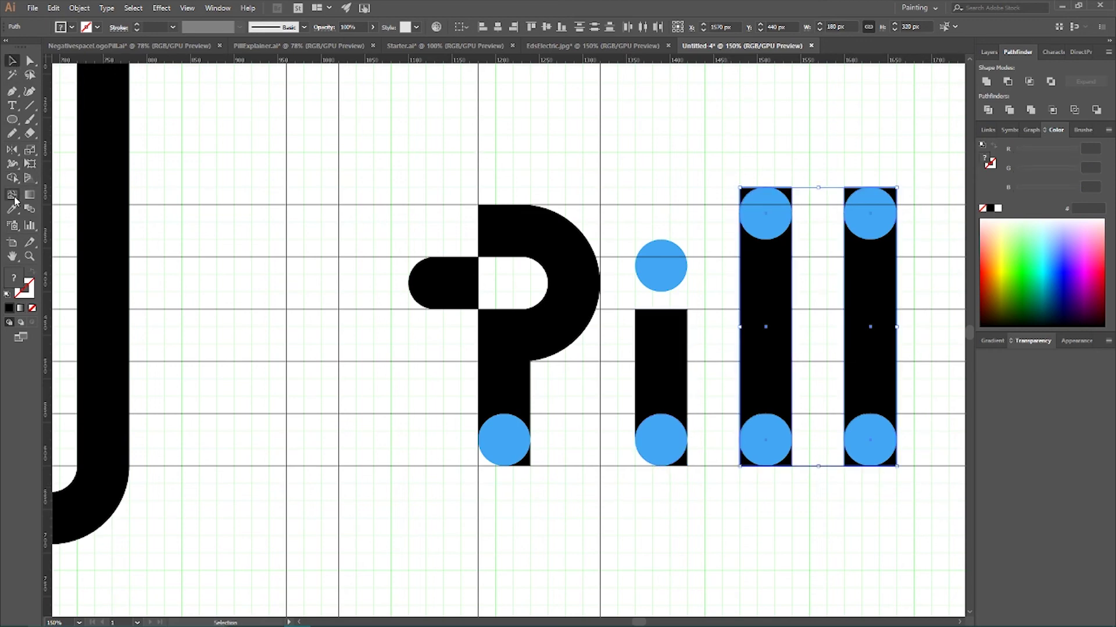
click(12, 178)
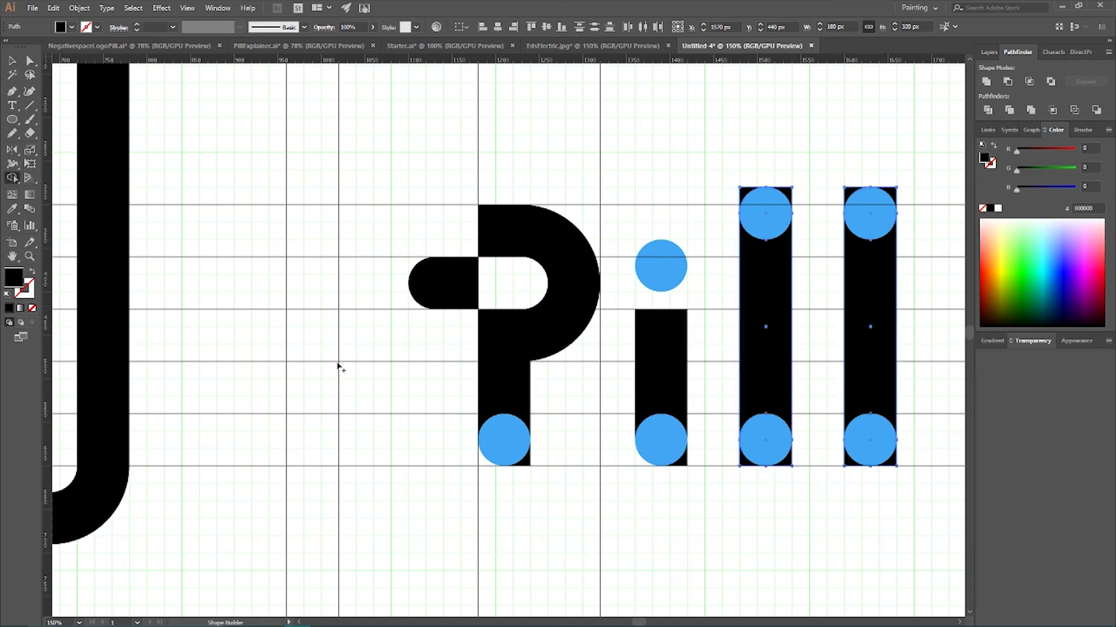
click(747, 467)
alt+click(867, 210)
key(ctrl+z)
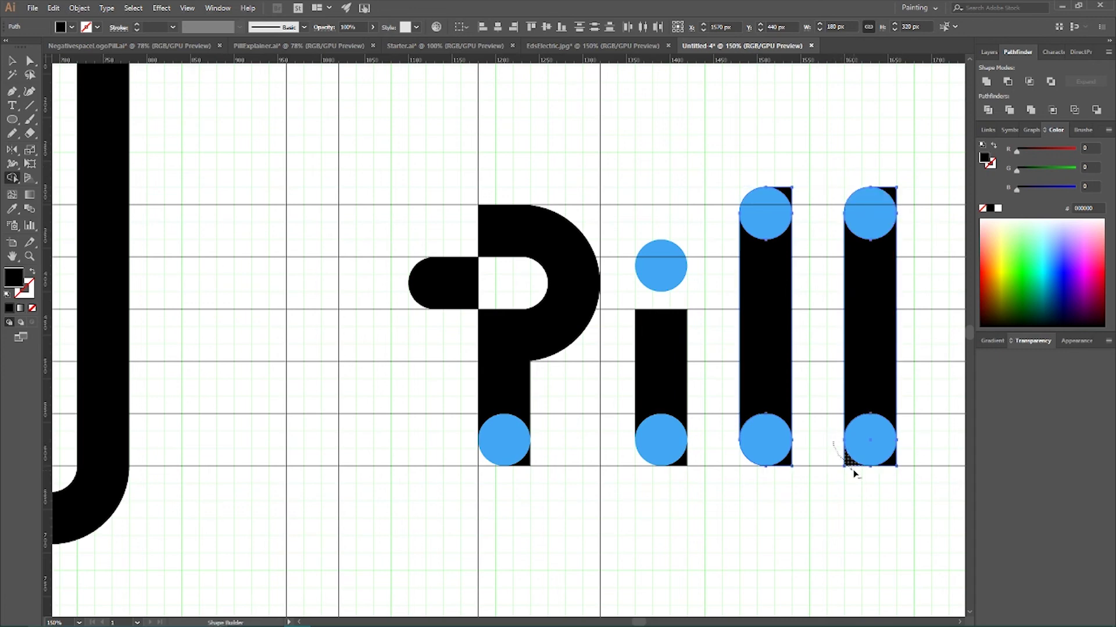
click(12, 60)
click(308, 234)
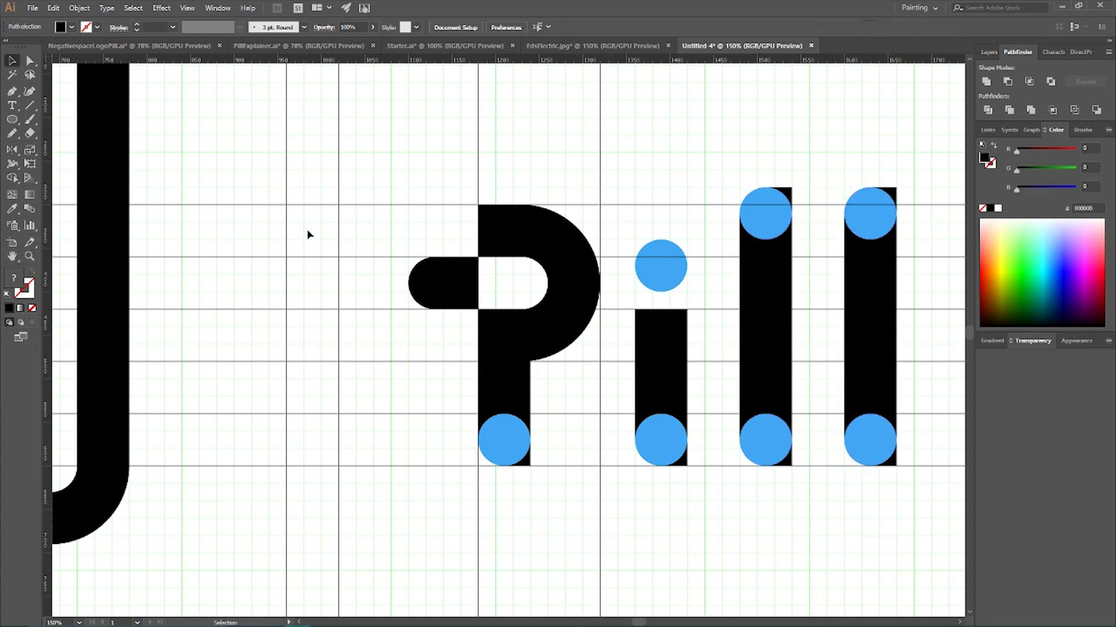
Step: Delete the six blue helper circles at the letter feet and l tops, keeping the one that forms the i's dot
click(504, 439)
shift+click(661, 440)
shift+click(765, 440)
shift+click(870, 440)
shift+click(765, 213)
shift+click(869, 213)
key(Delete)
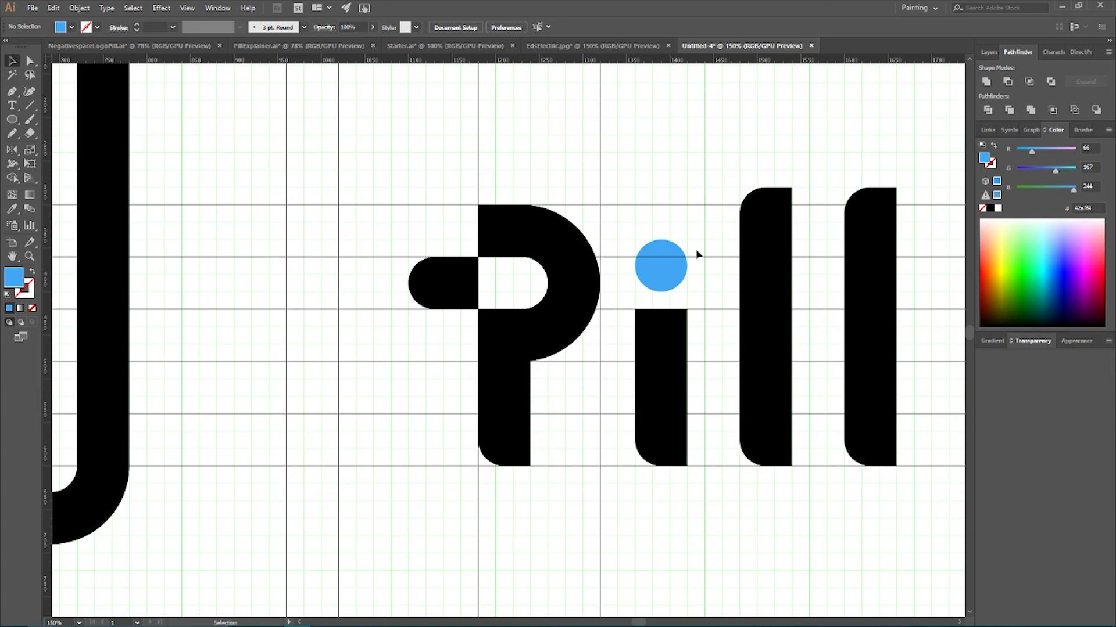
Step: Check the keyboard increment in the general preferences
click(761, 299)
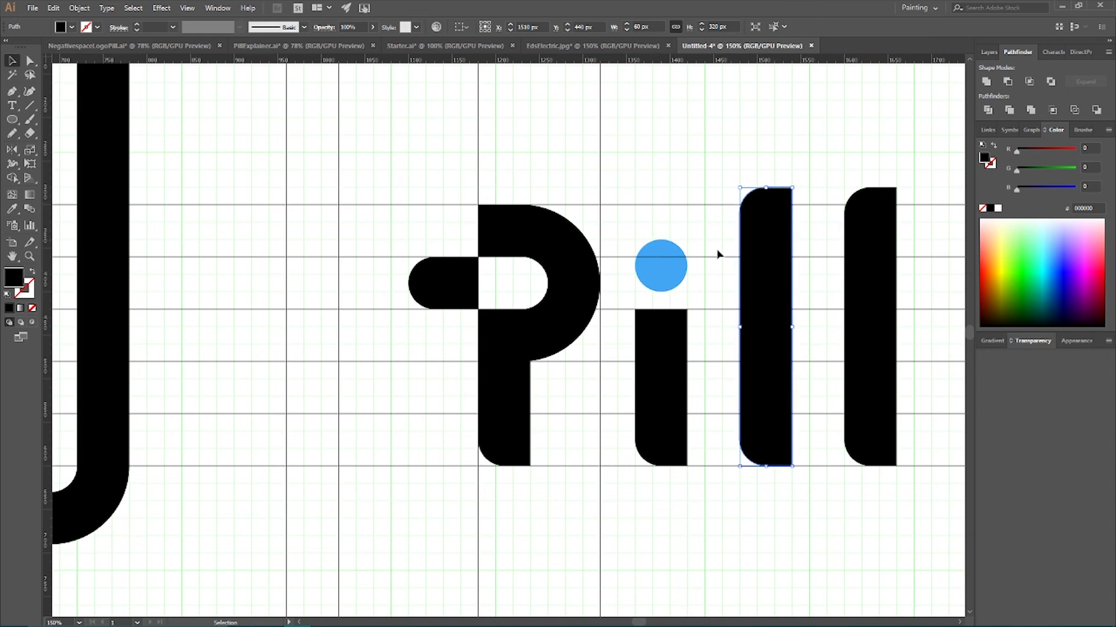
click(866, 251)
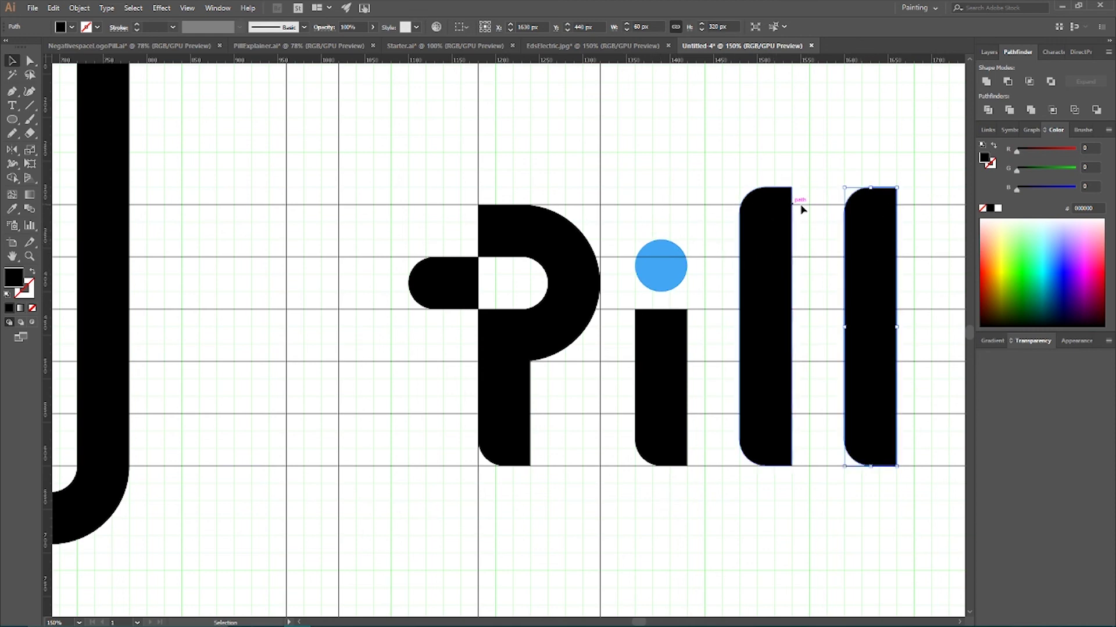
click(212, 135)
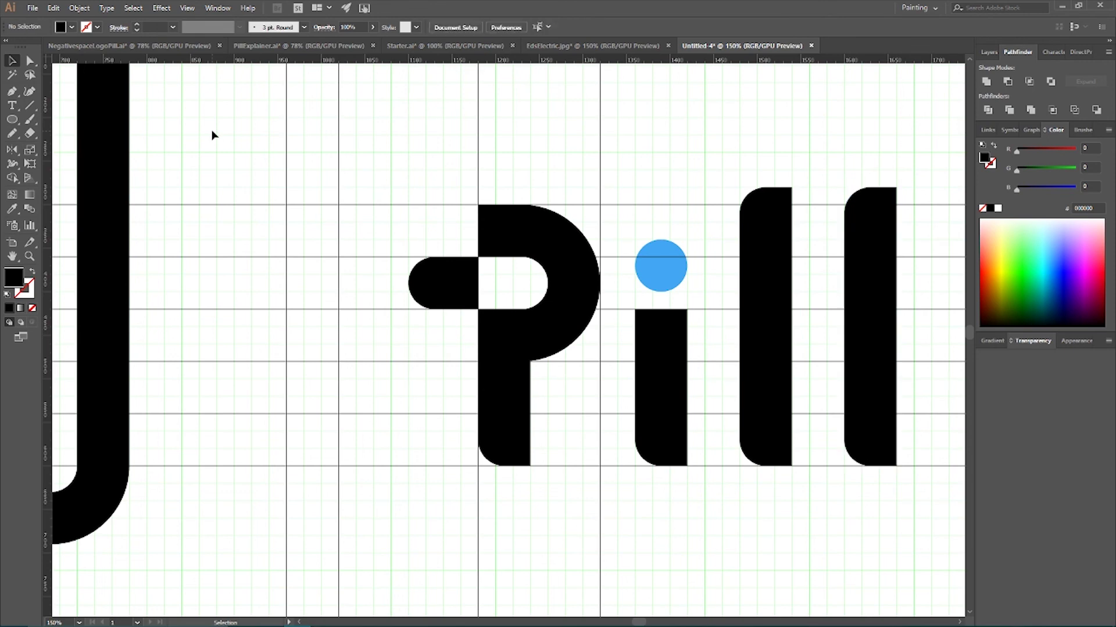
click(79, 8)
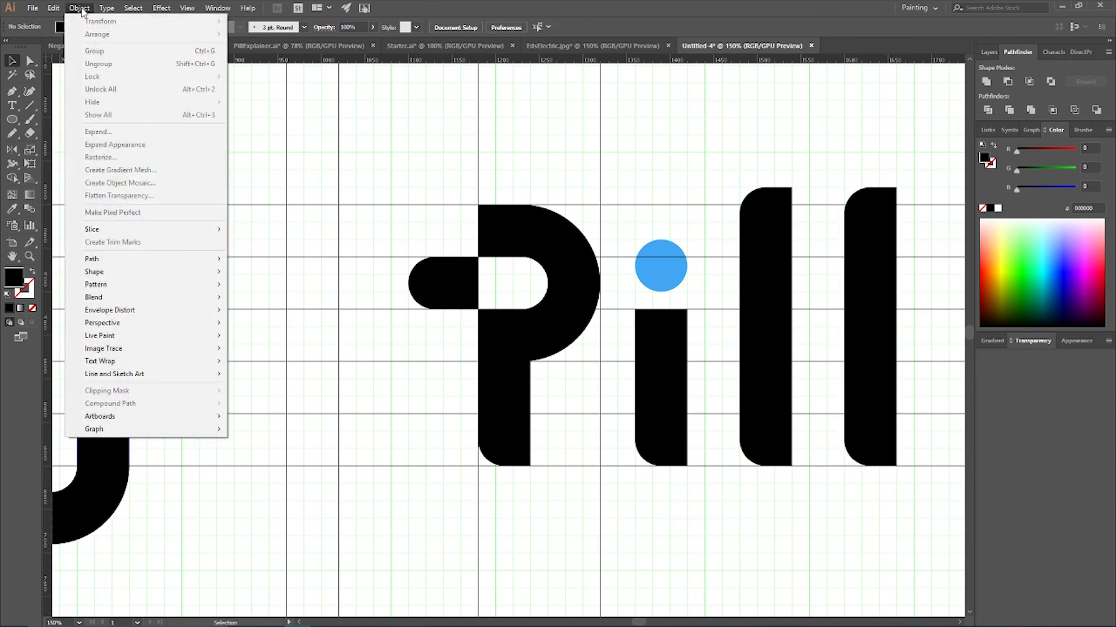
mouse_move(54, 9)
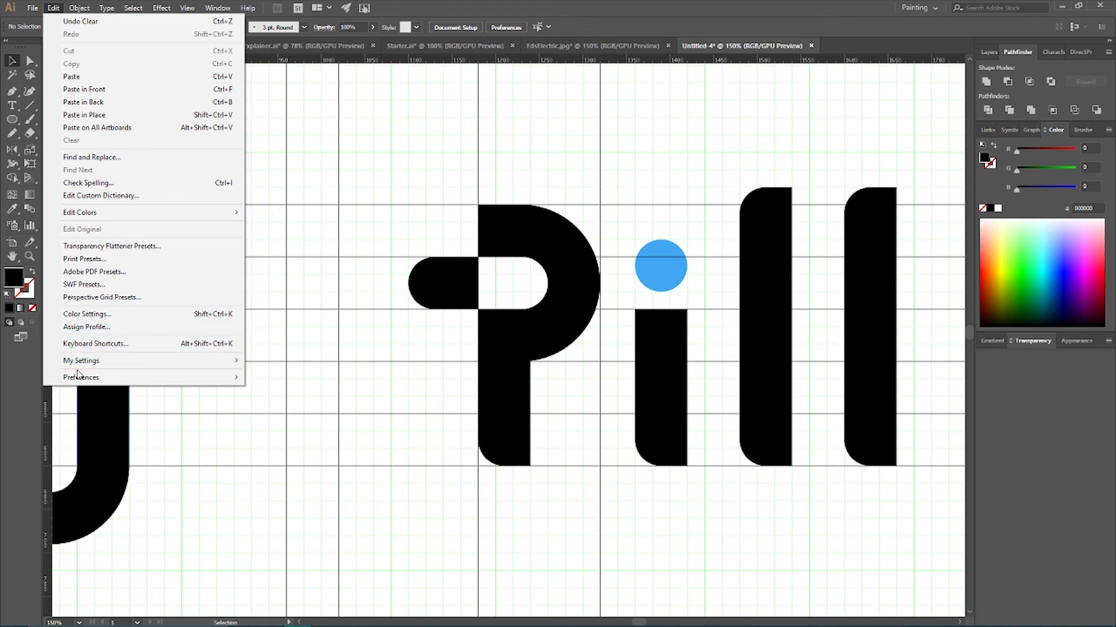
mouse_move(80, 379)
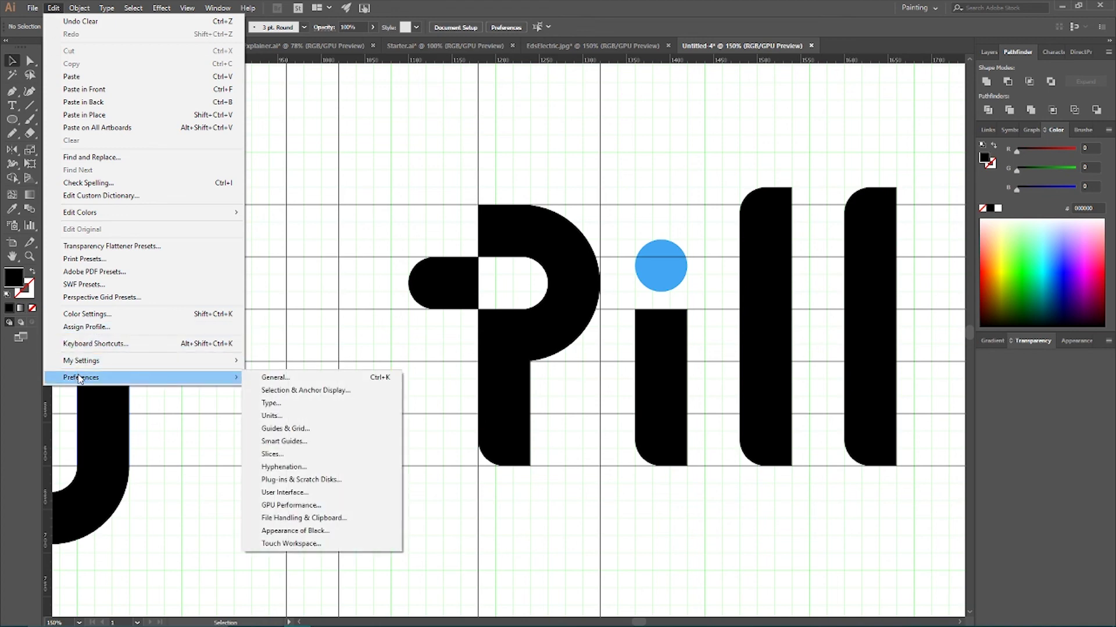
click(264, 379)
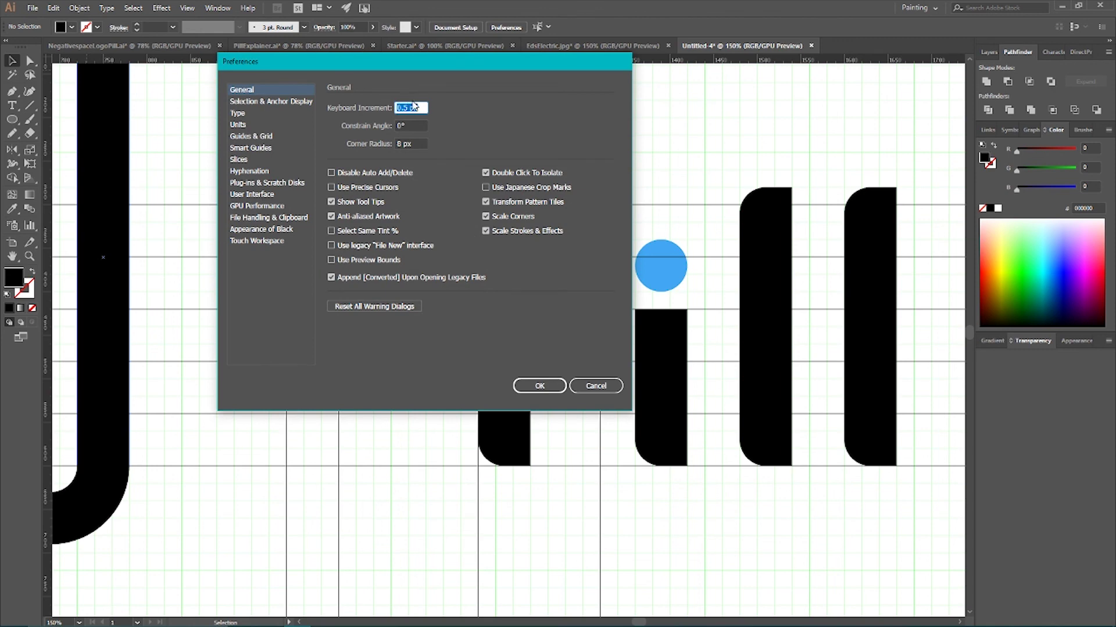
click(407, 107)
click(535, 386)
Step: Turn off Snap to Grid for fine adjustments to the l's and clear the selection
click(771, 275)
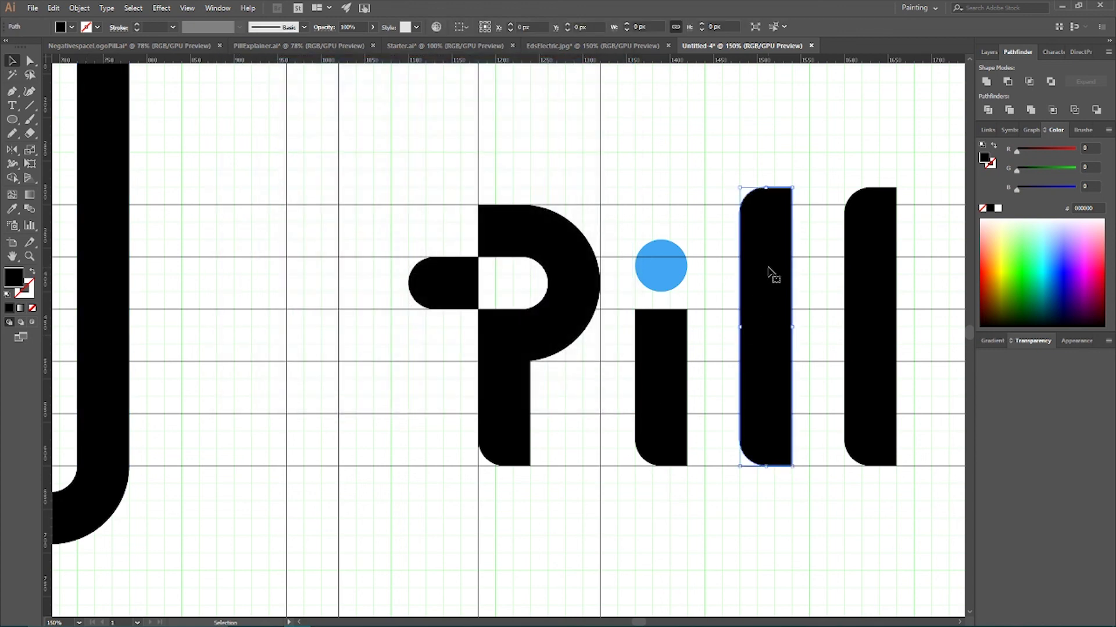
key(a)
key(v)
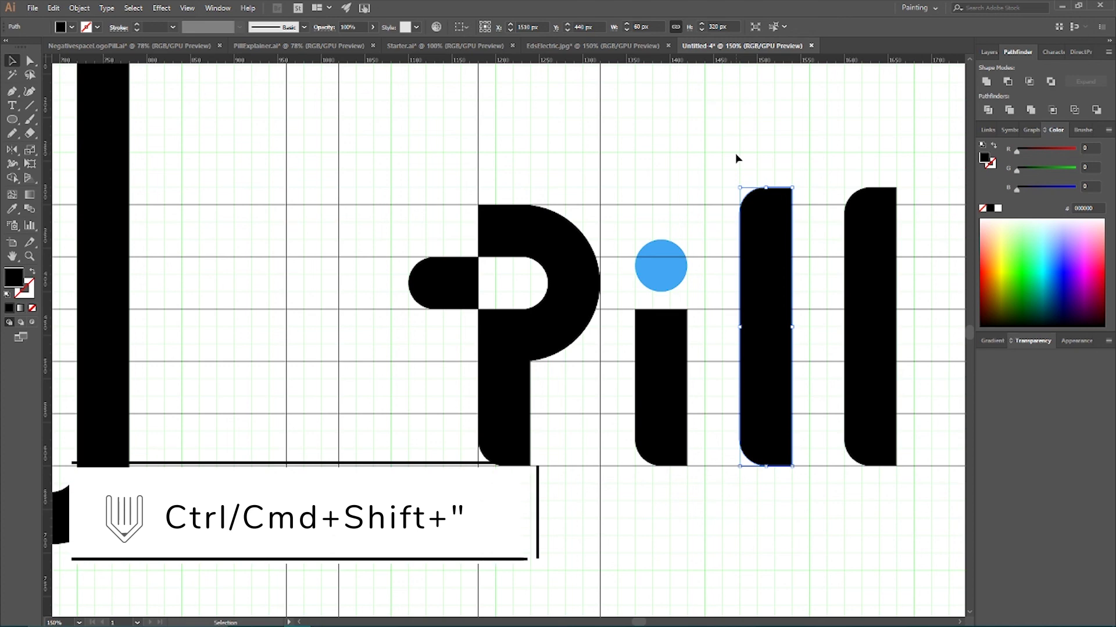
click(214, 8)
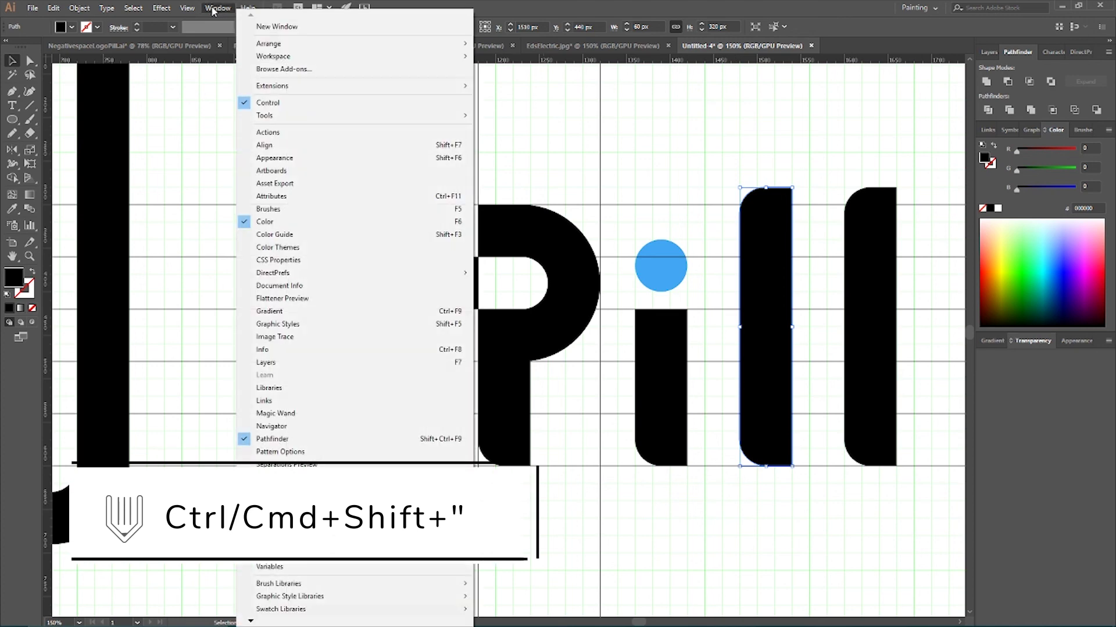
click(214, 8)
click(187, 8)
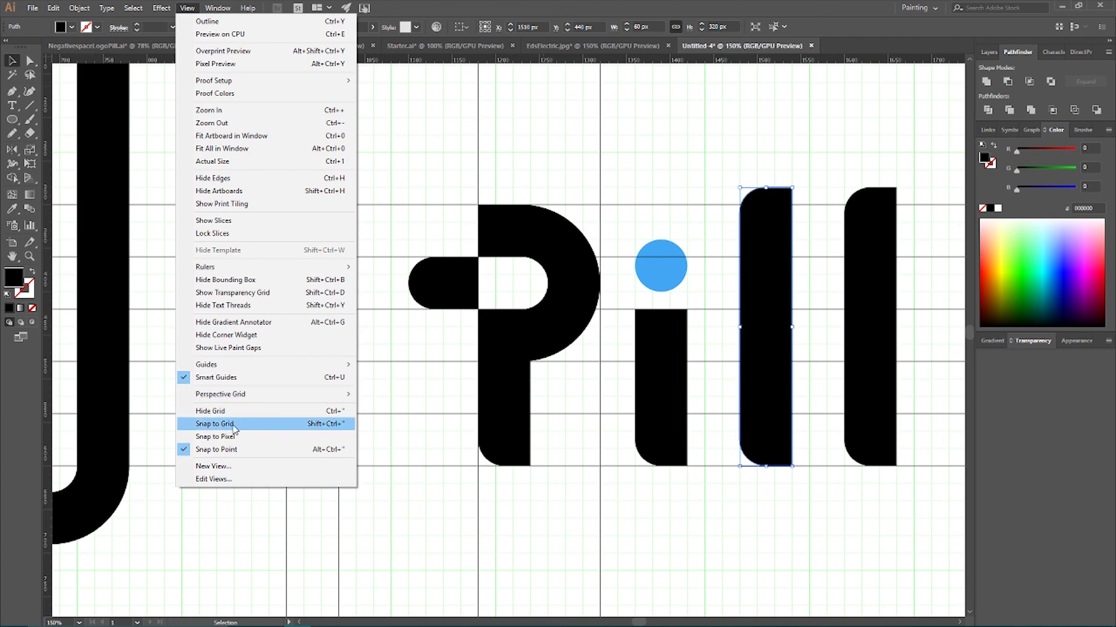
click(527, 91)
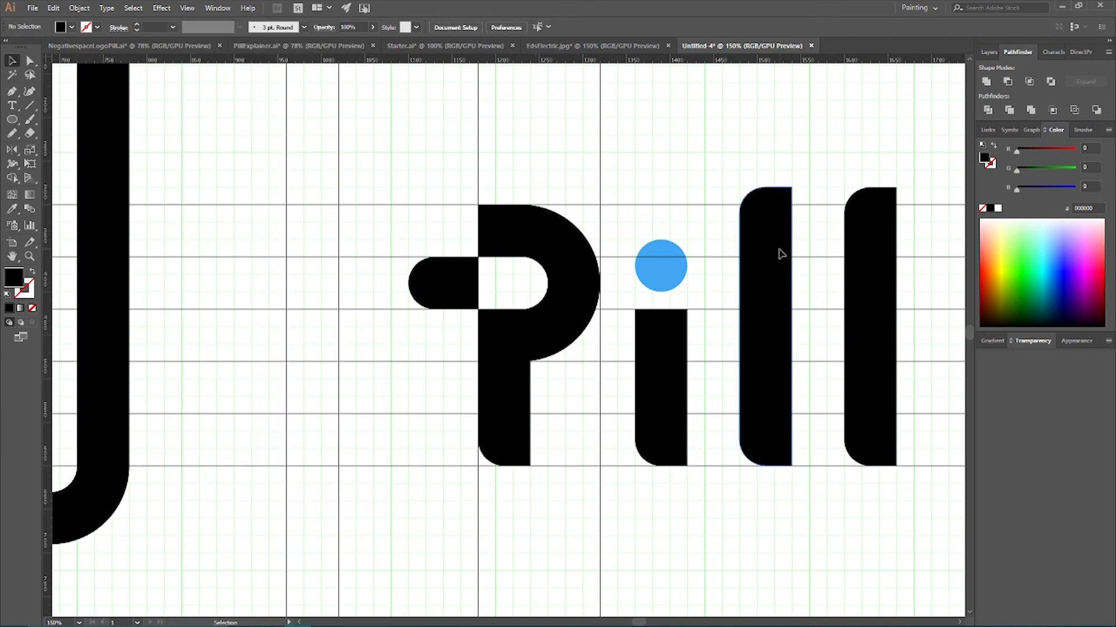
Step: Nudge both l's together 2.5 px left, closer to the i, and clear the selection
shift+click(868, 211)
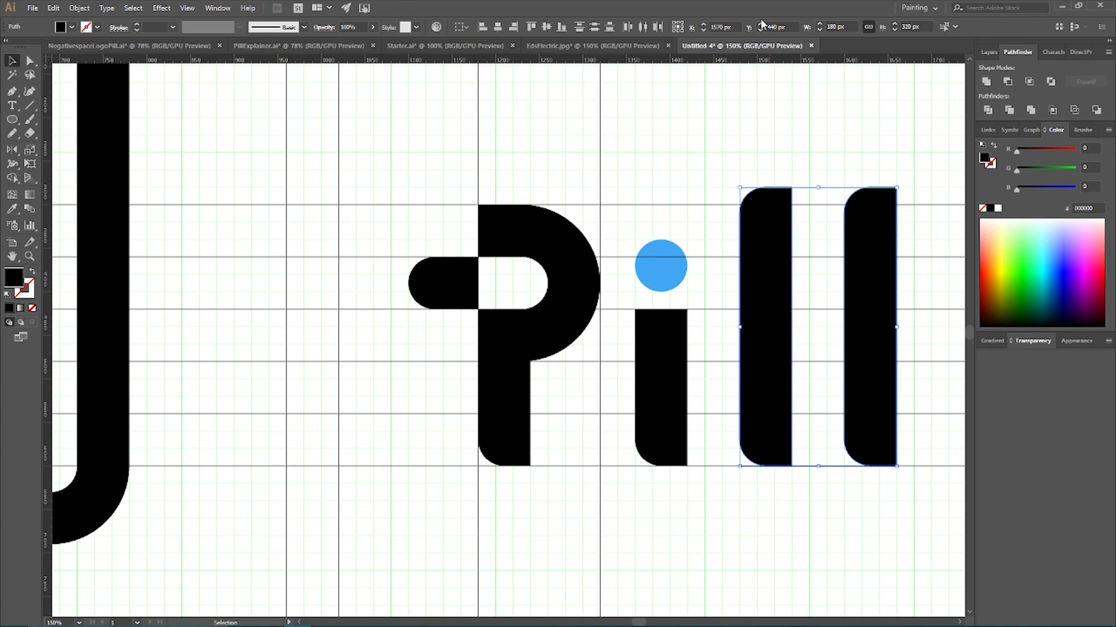
key(Left)
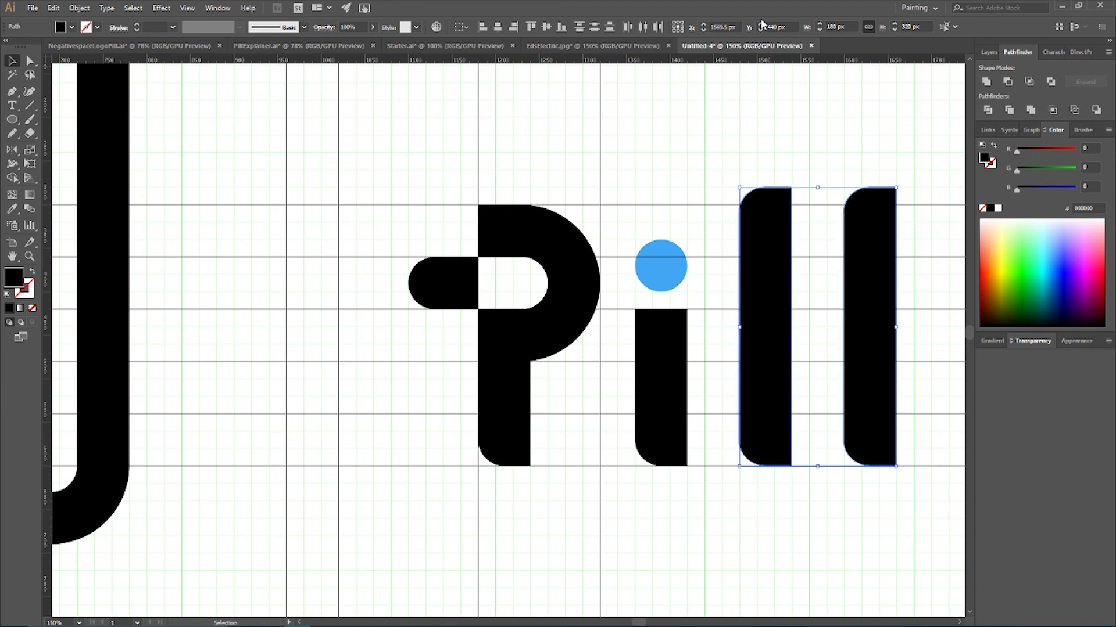
key(Left)
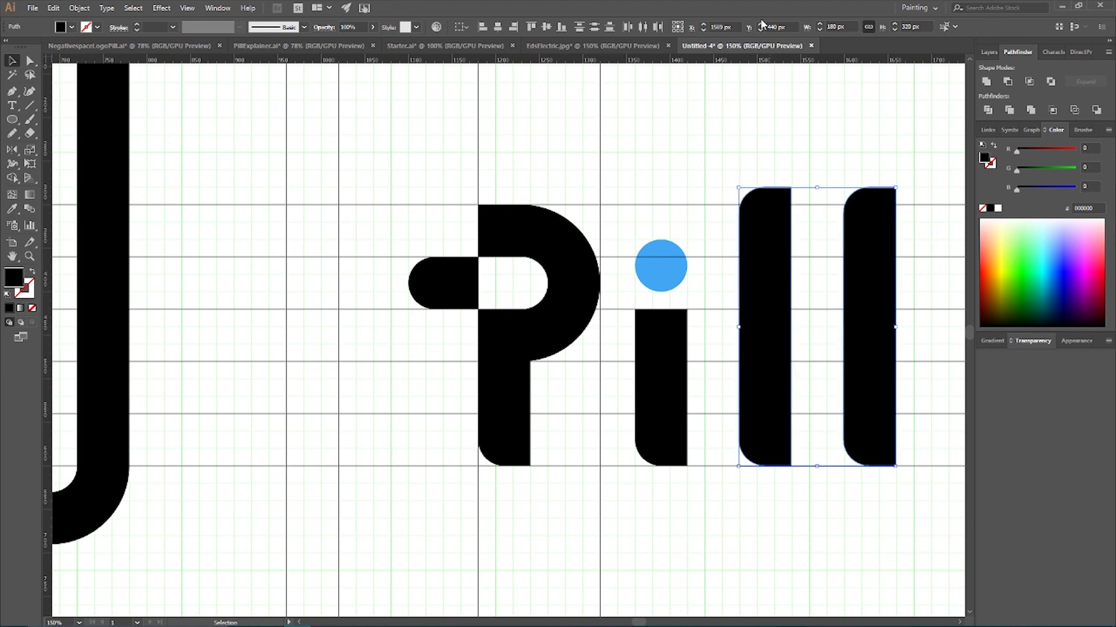
key(Left)
key(Left)
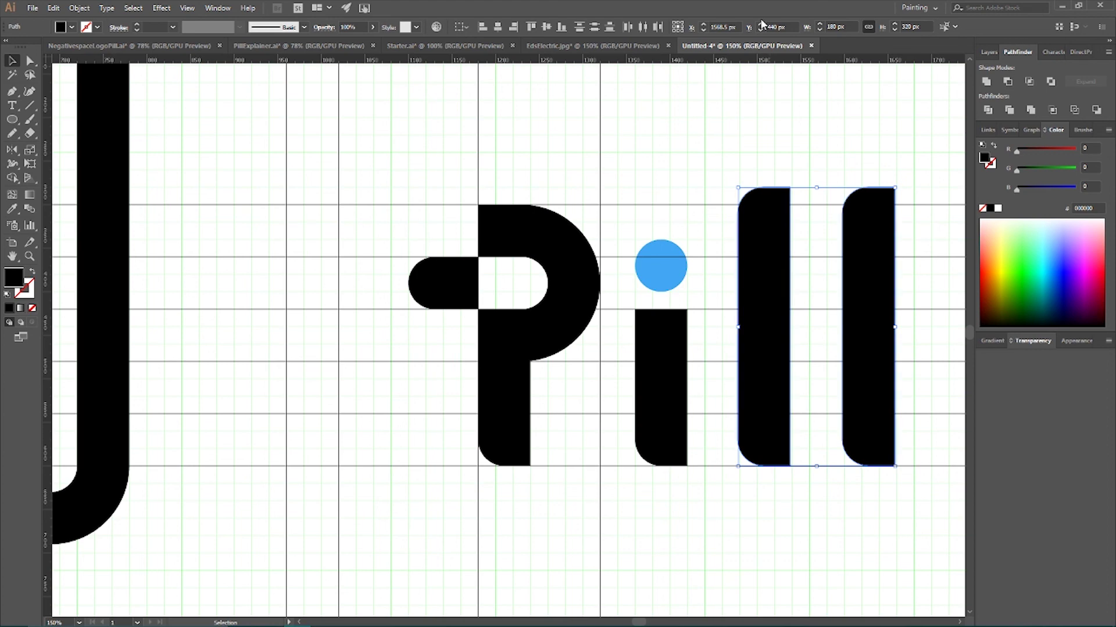
key(Left)
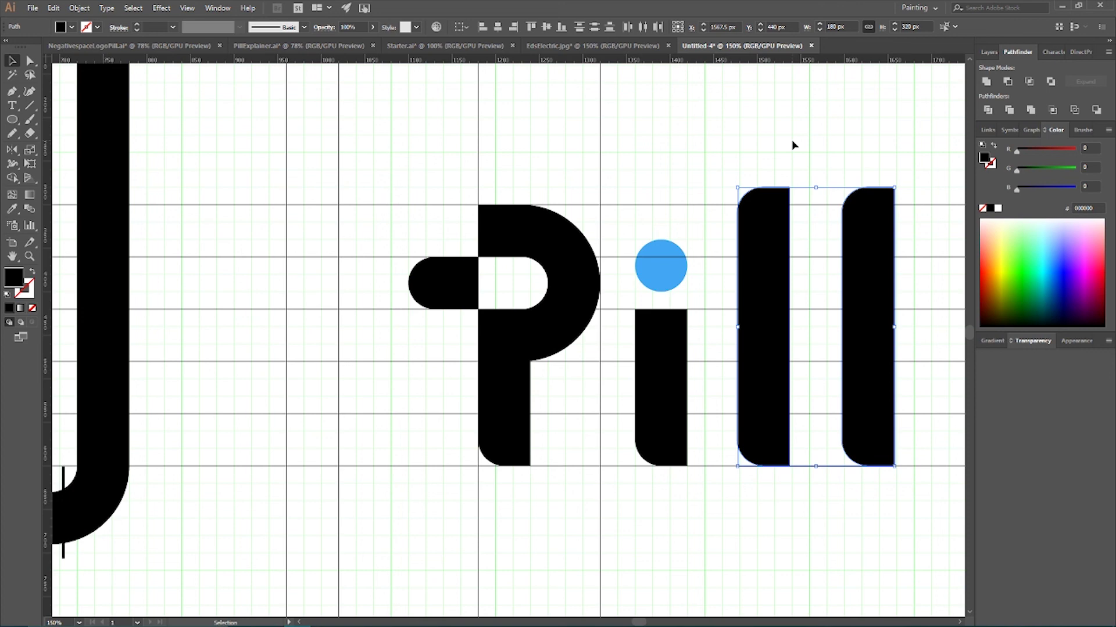
click(814, 140)
Step: Nudge only the last l slightly left to tighten its spacing with the first l
click(883, 218)
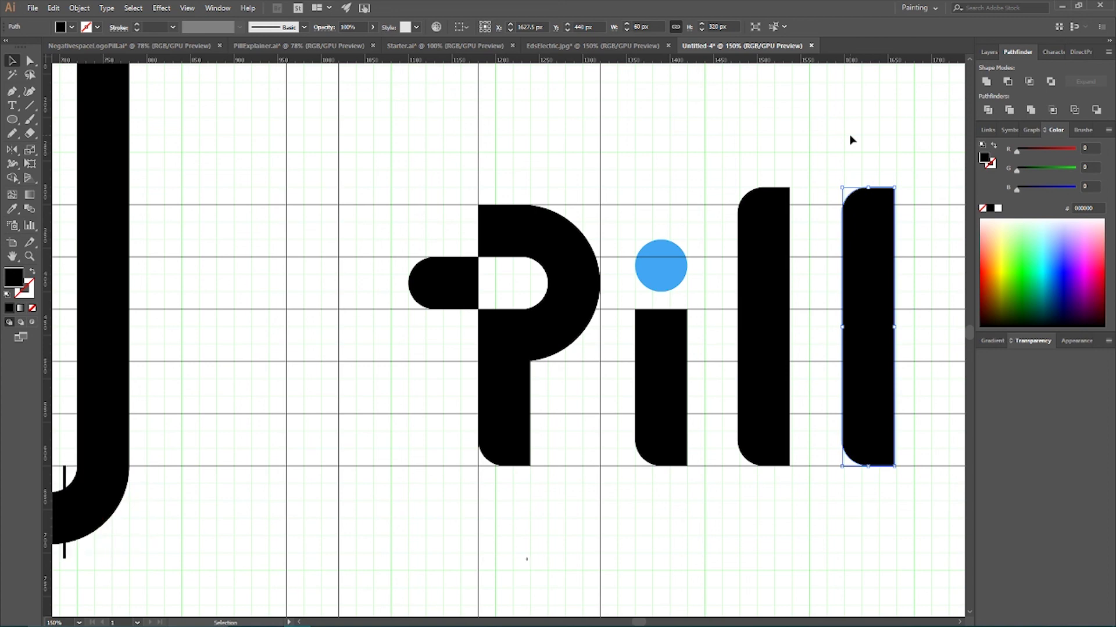
key(Left)
key(Left)
key(Left)
key(Left)
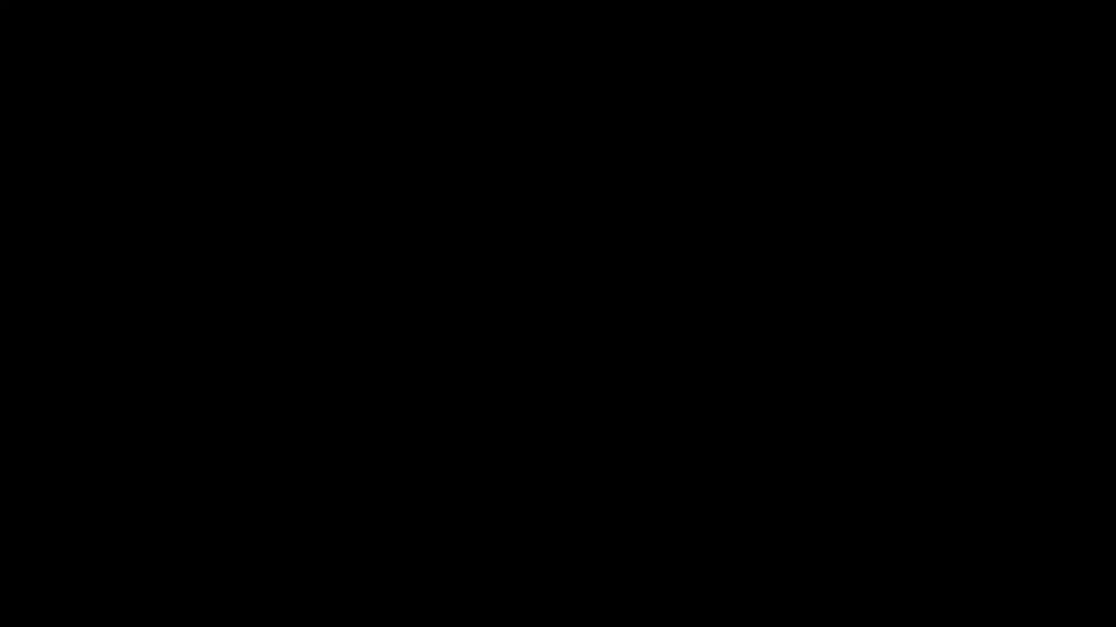